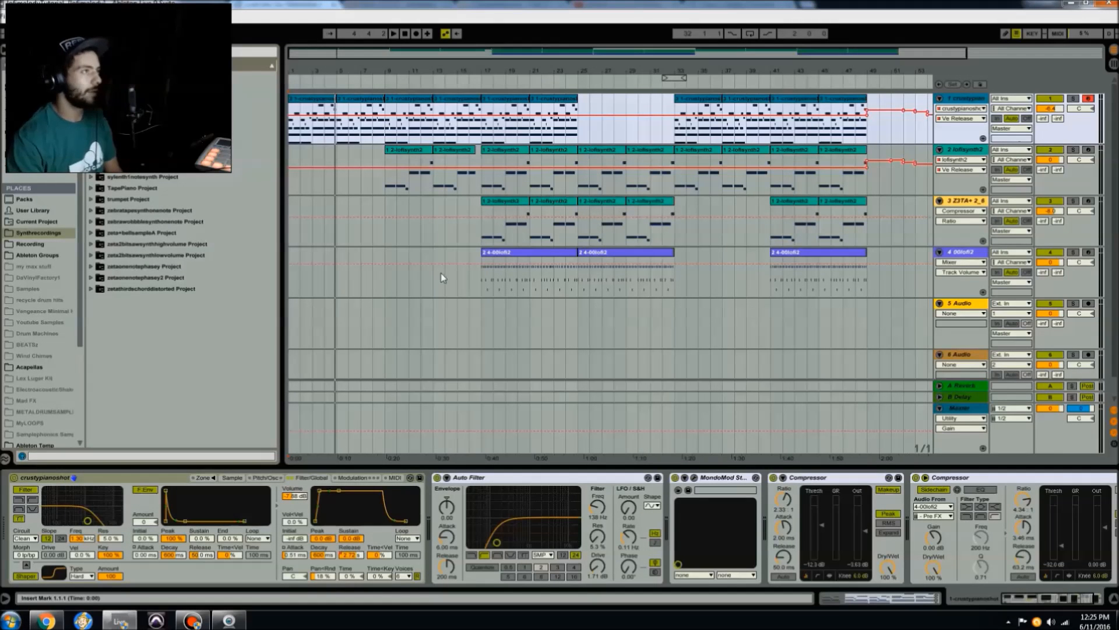
# Step: Reset the playback position to the beginning of the arrangement and play it
pyautogui.click(405, 33)
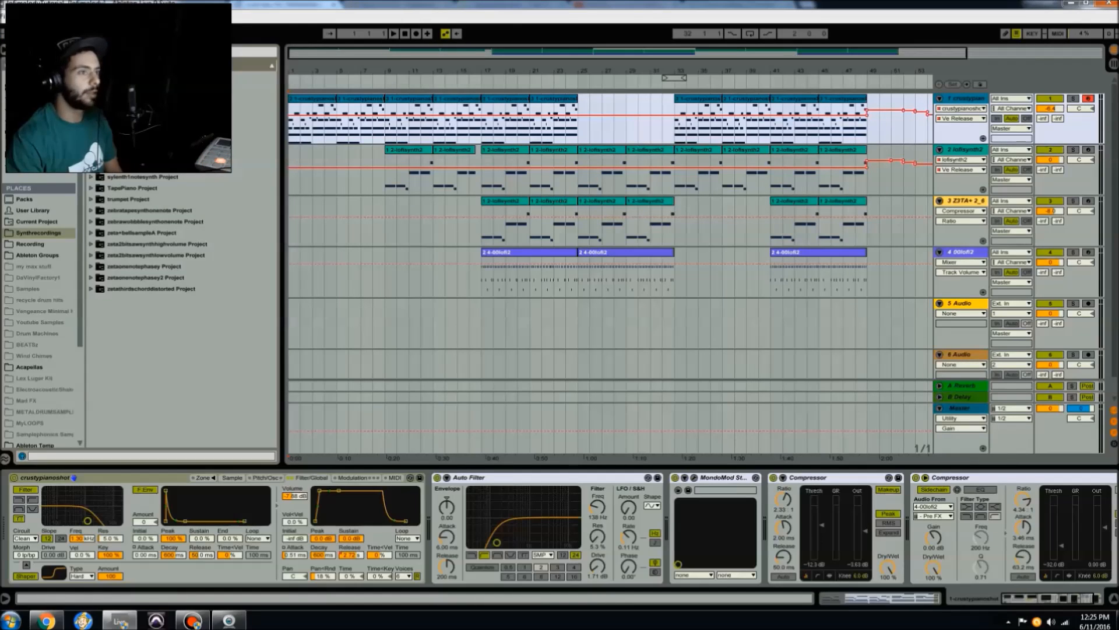
pyautogui.moveTo(1117, 152)
pyautogui.mouseDown()
pyautogui.moveTo(1116, 178)
pyautogui.moveTo(1115, 149)
pyautogui.mouseUp()
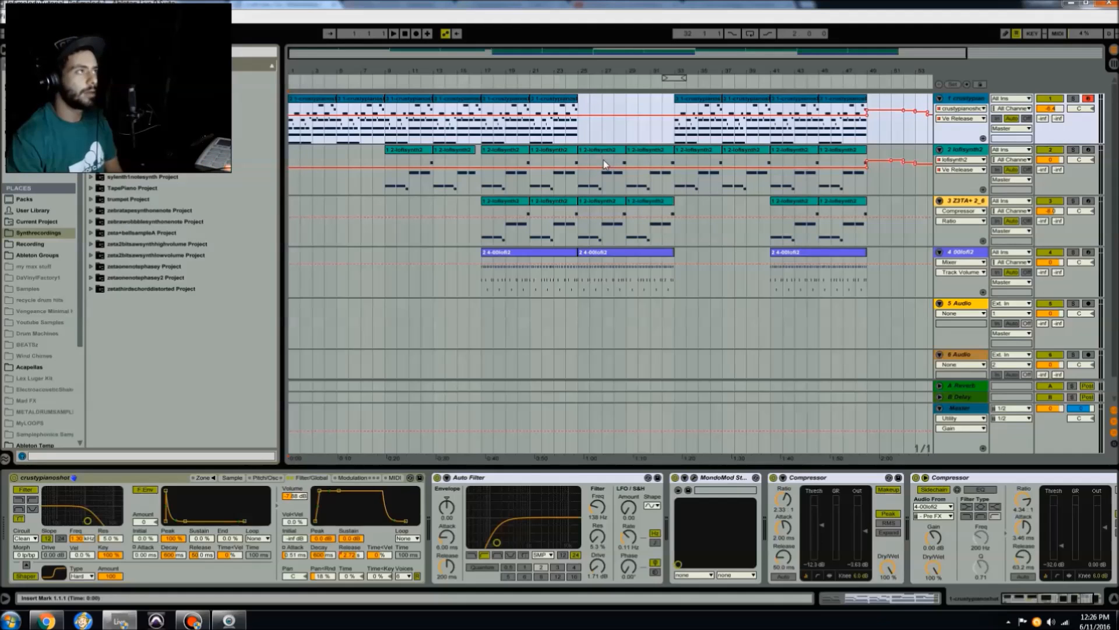
pyautogui.click(391, 34)
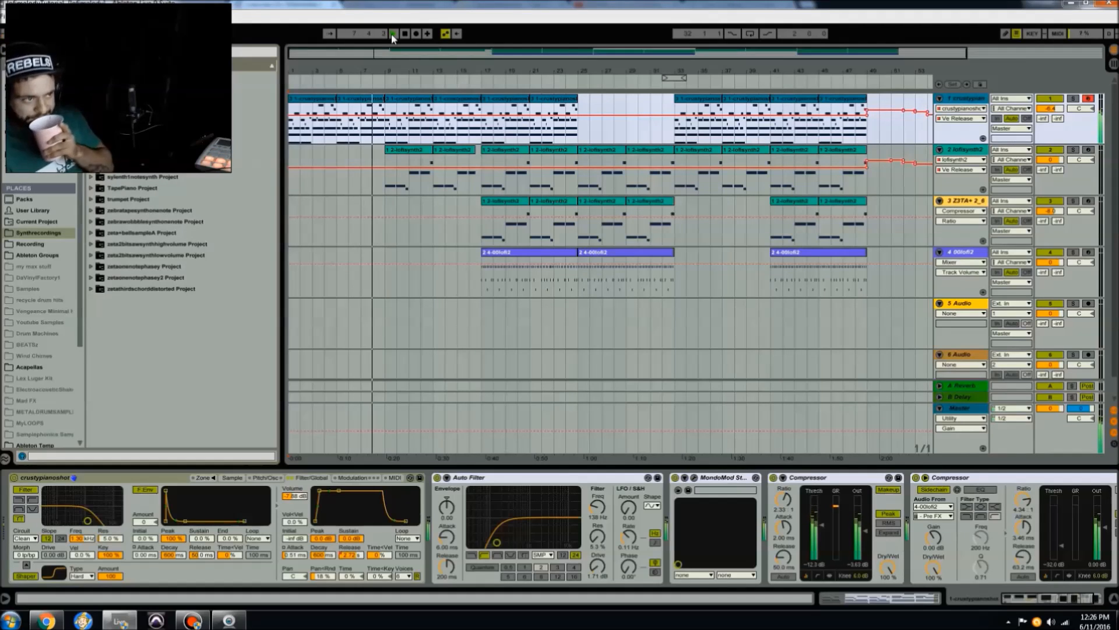
# Step: Open the MIDI notes of the crustypianoshot clip, the lofisynth2 clip and the first drum clip for viewing
pyautogui.click(417, 96)
pyautogui.doubleClick(411, 98)
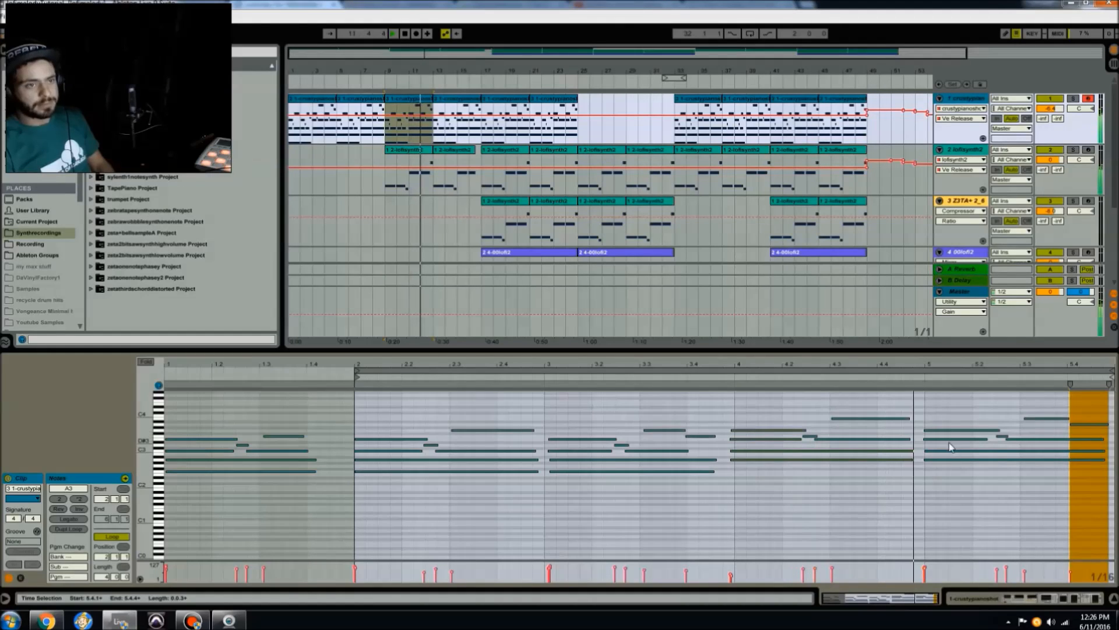
pyautogui.click(458, 151)
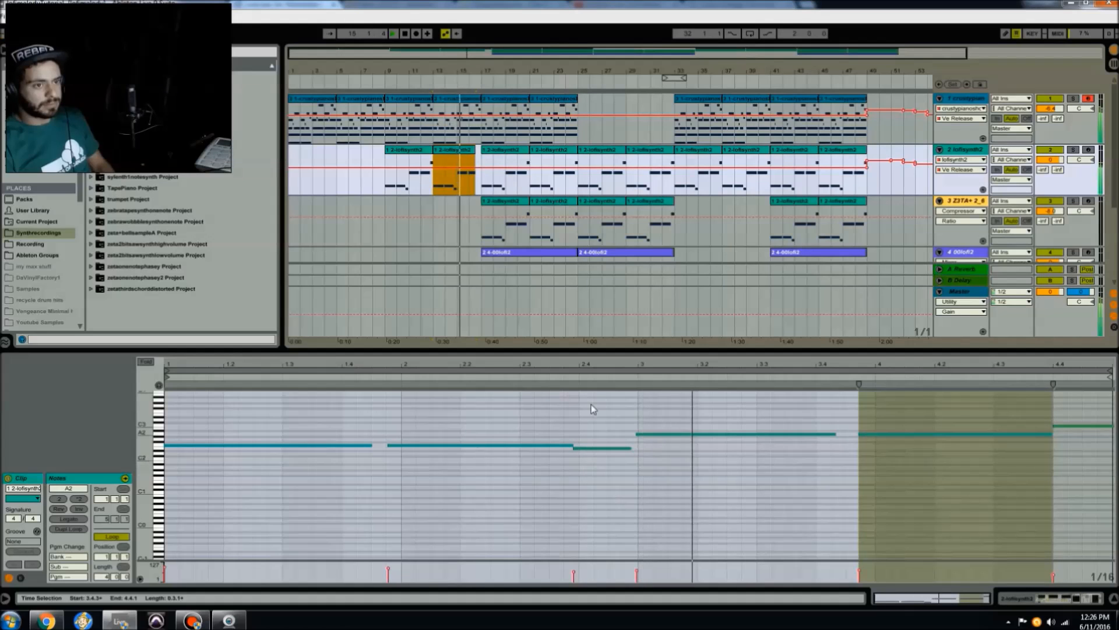
pyautogui.scroll(-3, 525, 202)
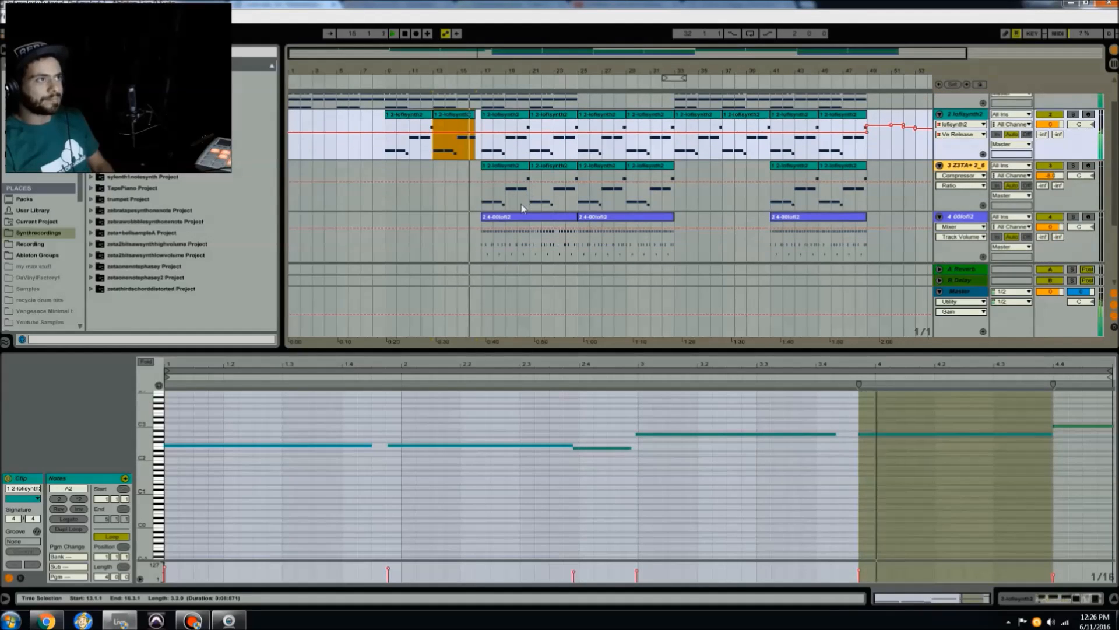
pyautogui.click(519, 218)
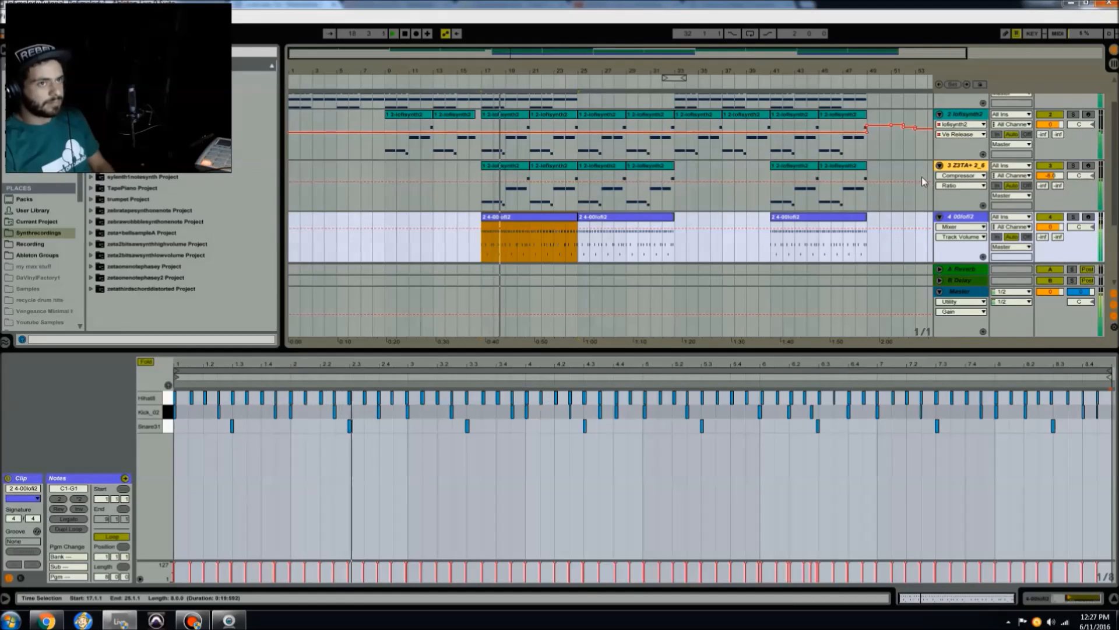
# Step: Show the drum track's rack and inspect its Kick_02, Snare31 and Hihat8 samples
pyautogui.click(961, 217)
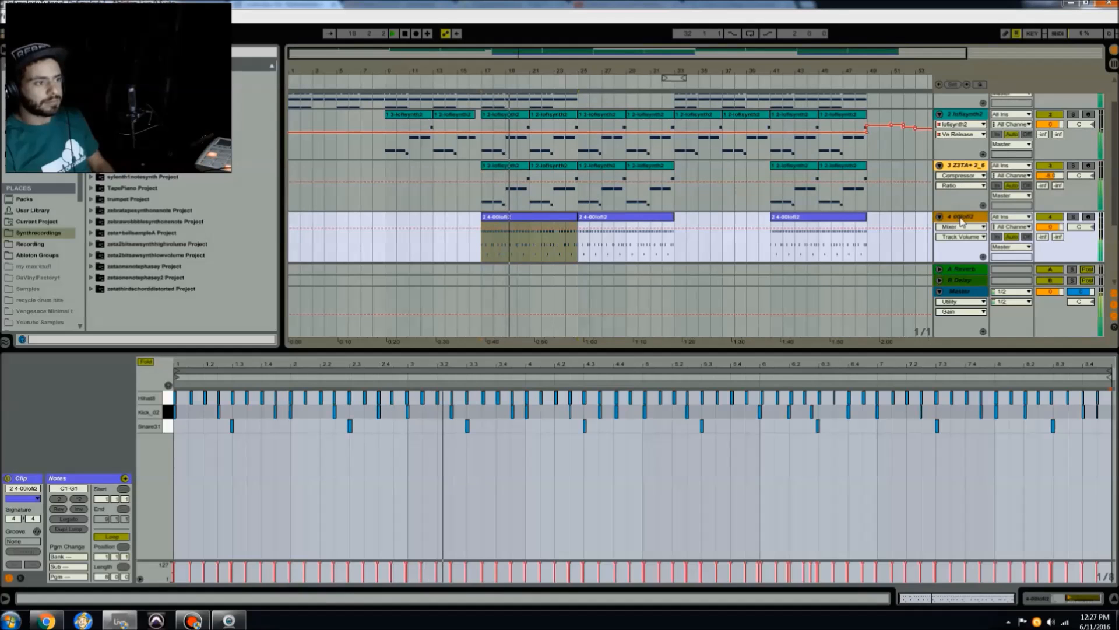
pyautogui.doubleClick(961, 218)
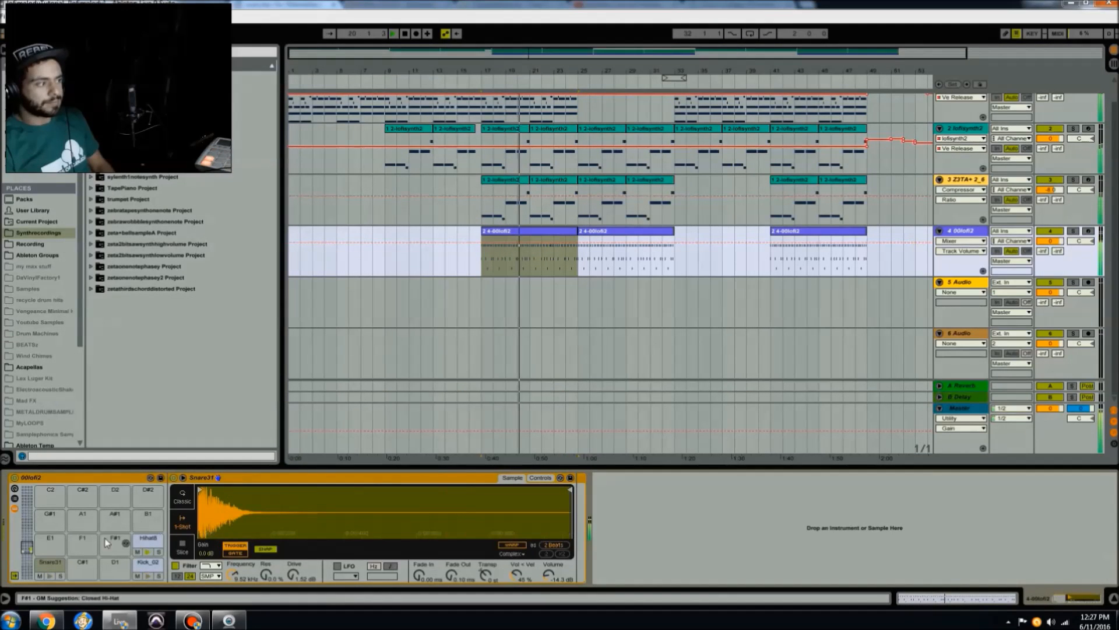
pyautogui.click(138, 574)
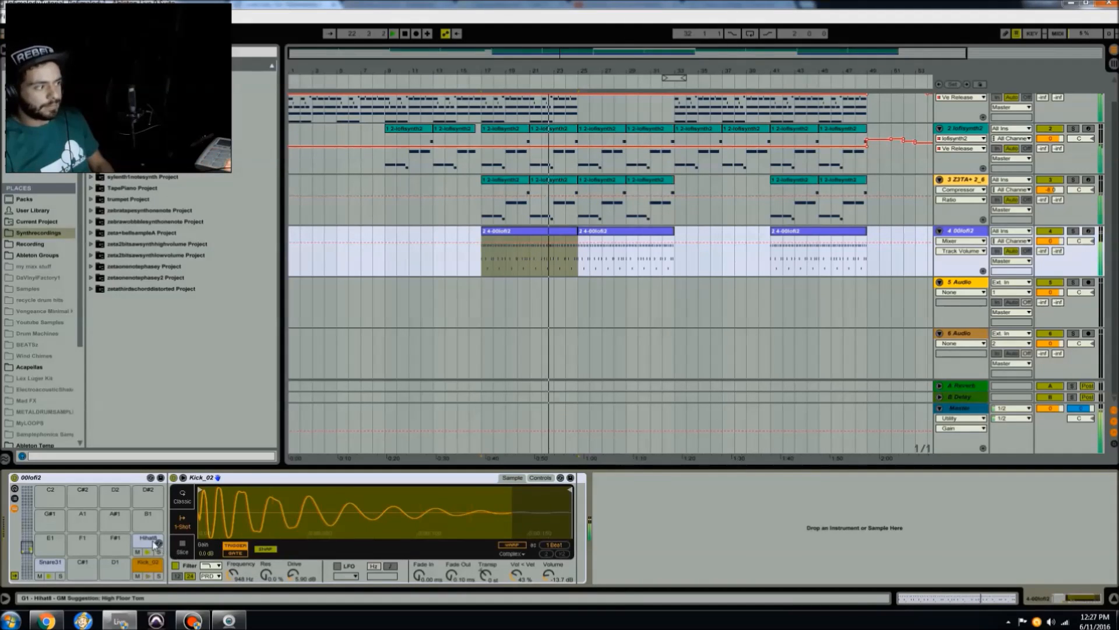
pyautogui.click(47, 563)
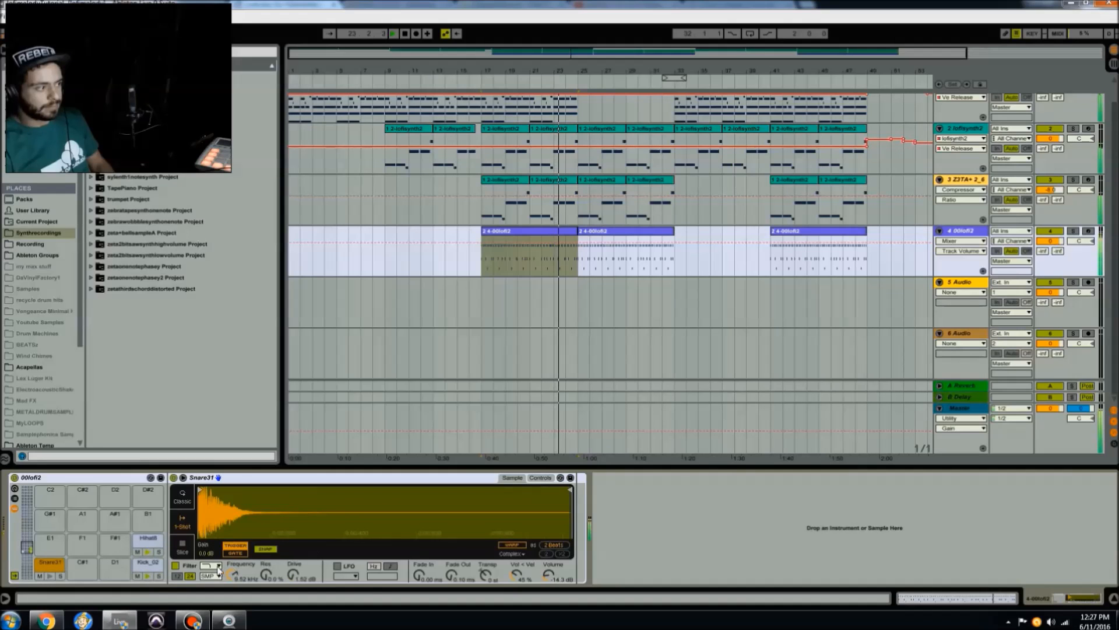
pyautogui.click(146, 544)
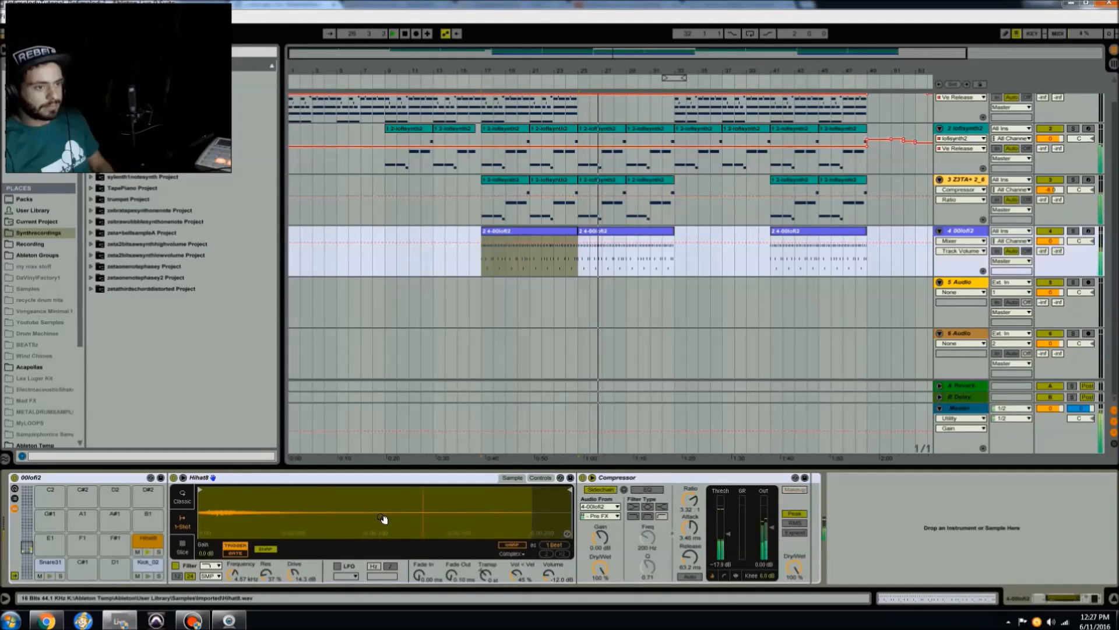
pyautogui.scroll(2, 800, 274)
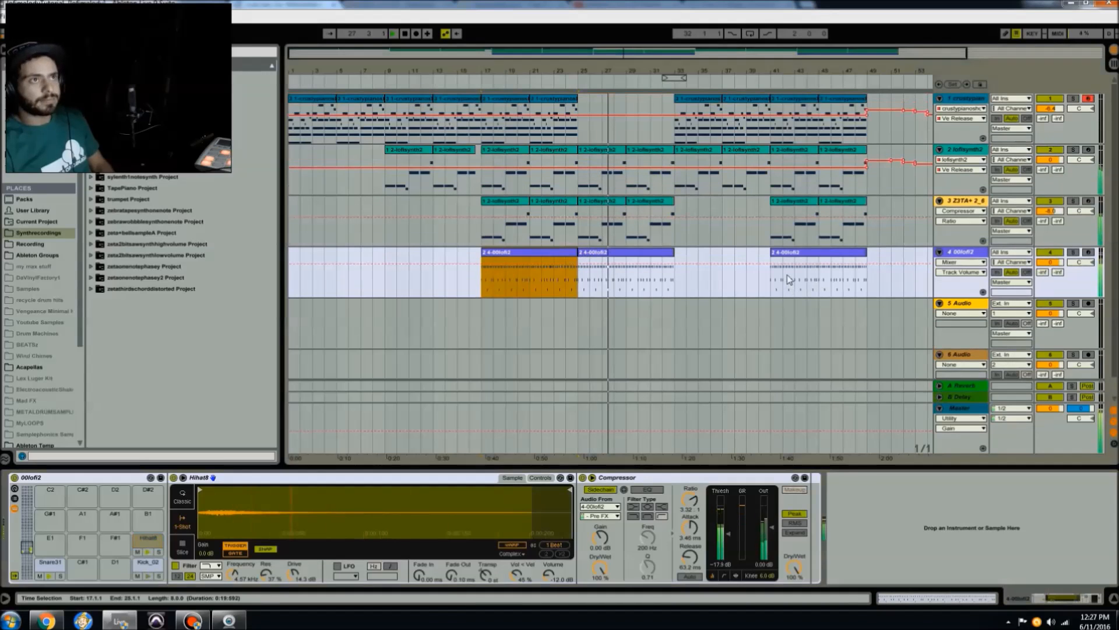
# Step: Show the lofisynth2 track's devices and examine its sample waveform close up in Sampler
pyautogui.click(966, 150)
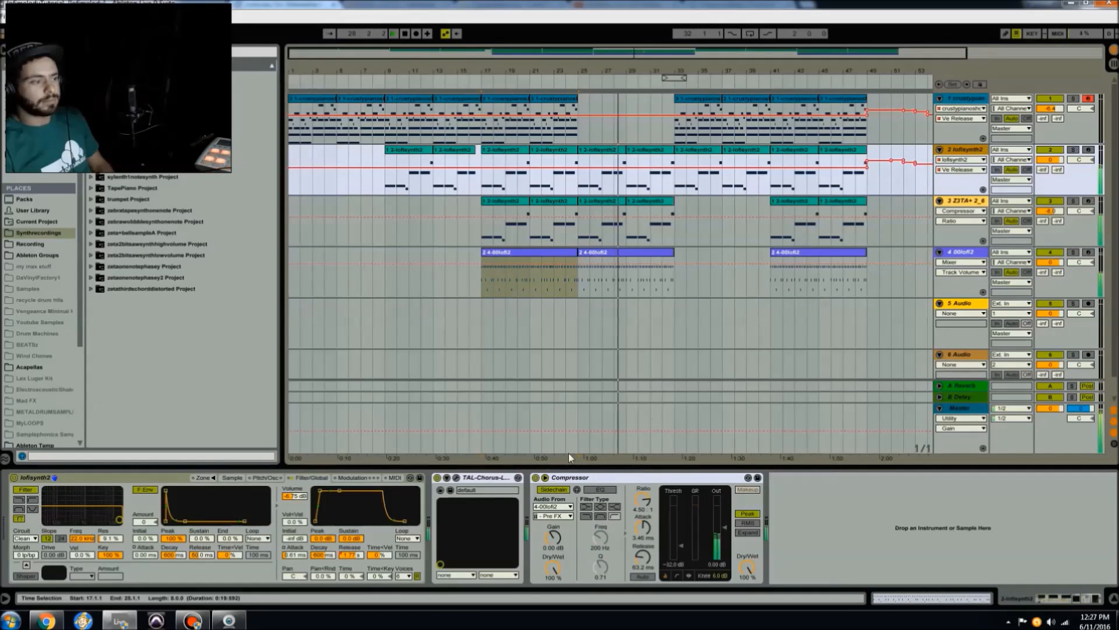
pyautogui.click(232, 477)
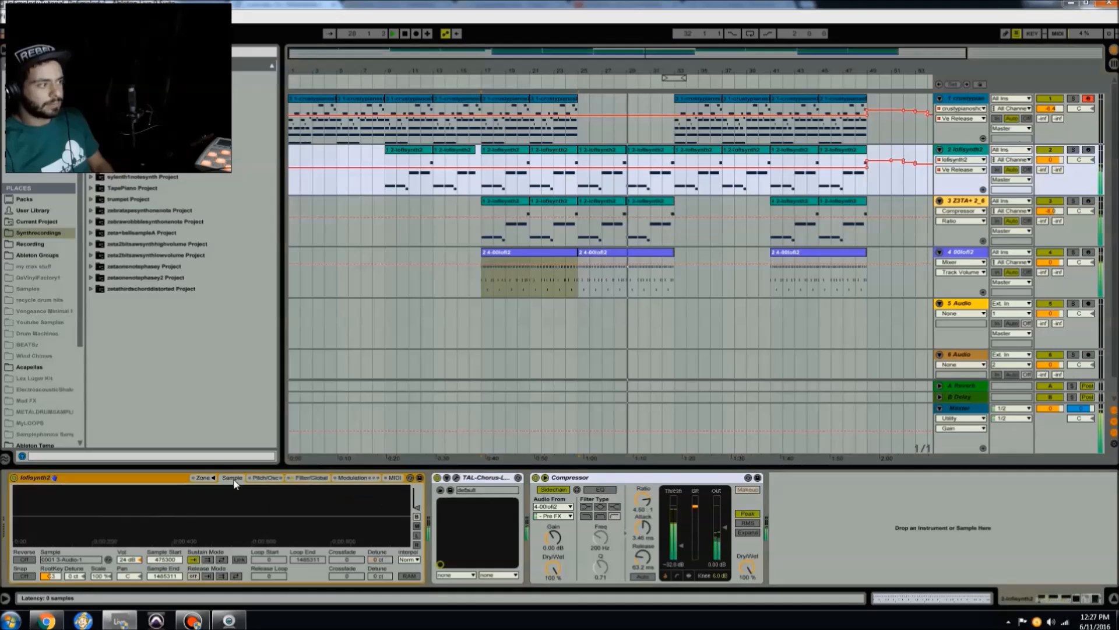
pyautogui.moveTo(278, 541); pyautogui.dragTo(20, 529)
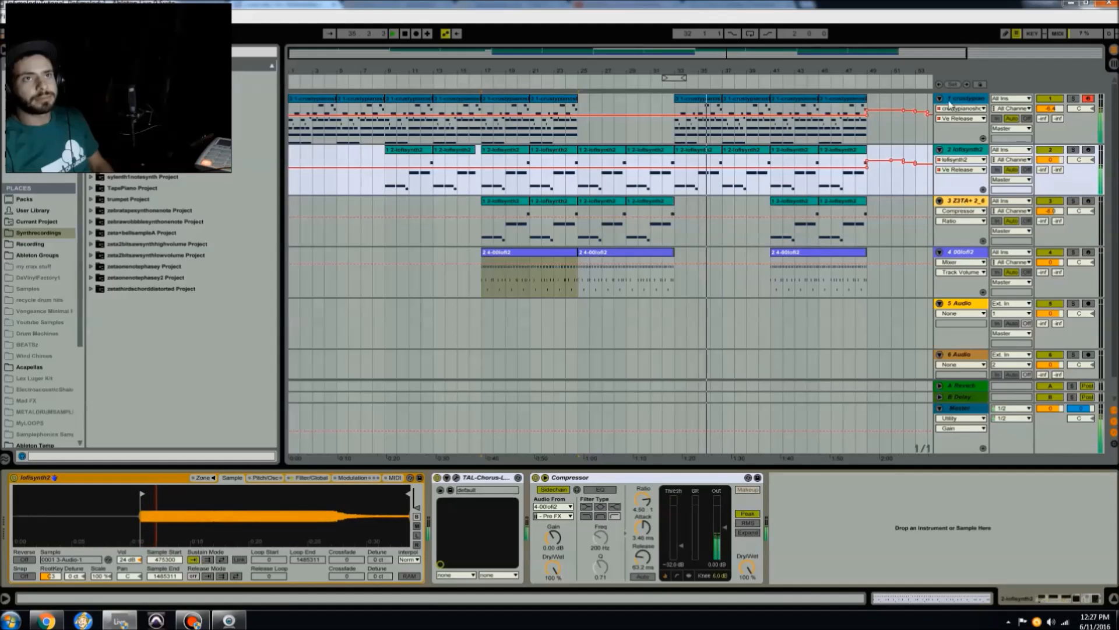
# Step: Show the crustypianoshot track's devices and look at the MondoMod plug-in's settings window, closing it again
pyautogui.click(937, 102)
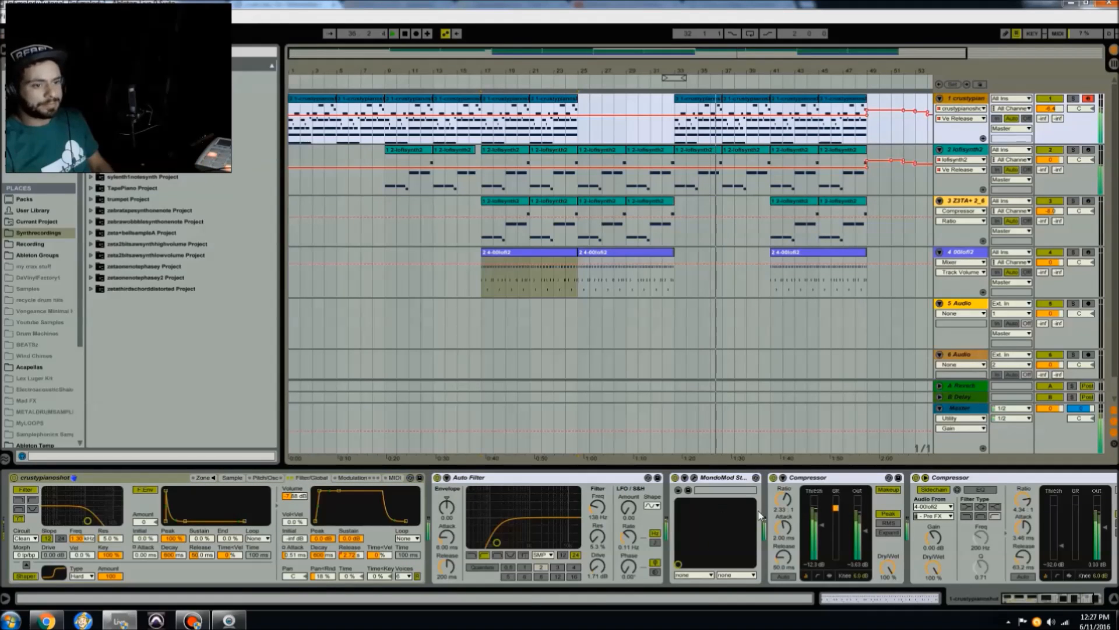
pyautogui.click(694, 478)
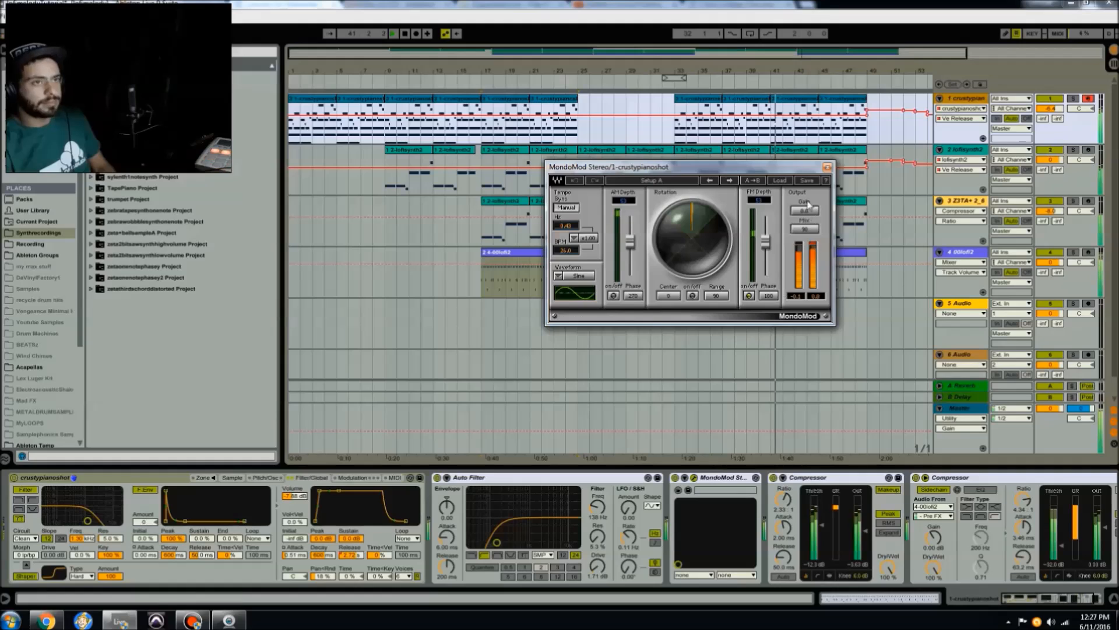
pyautogui.click(827, 168)
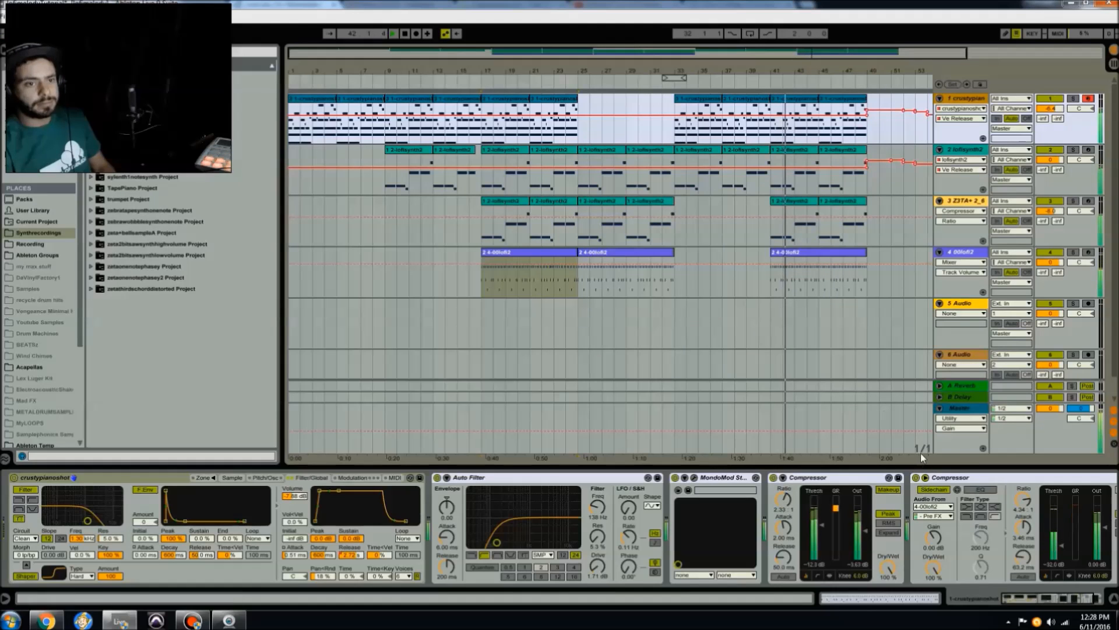
# Step: Show the Master track's effect chain and look through the browser's list of places
pyautogui.click(957, 408)
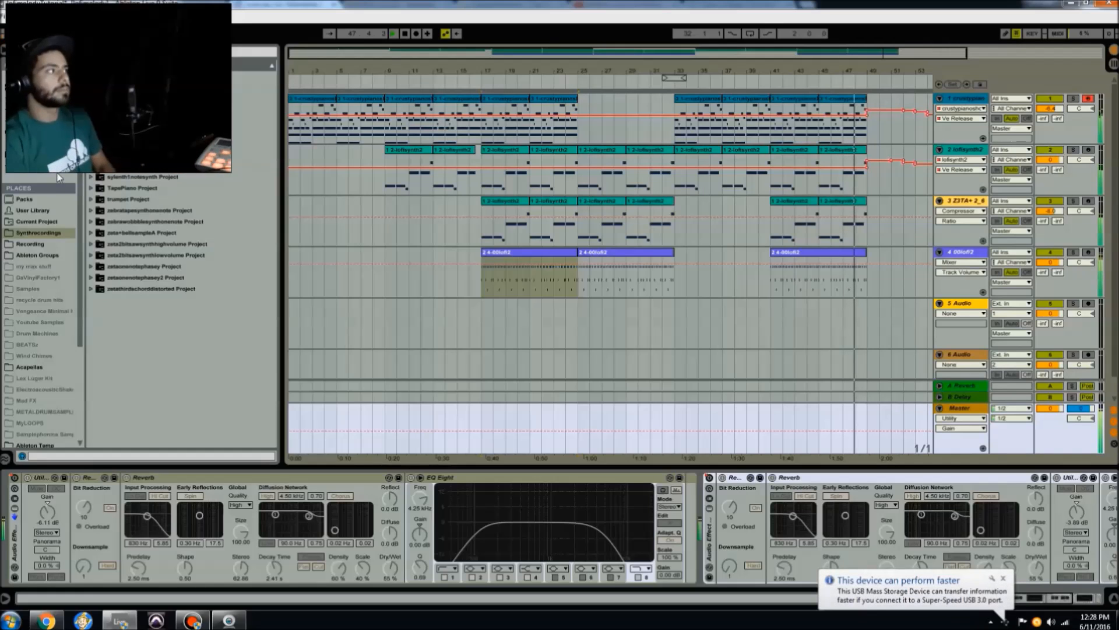
pyautogui.scroll(-3, 81, 252)
pyautogui.scroll(-1, 81, 256)
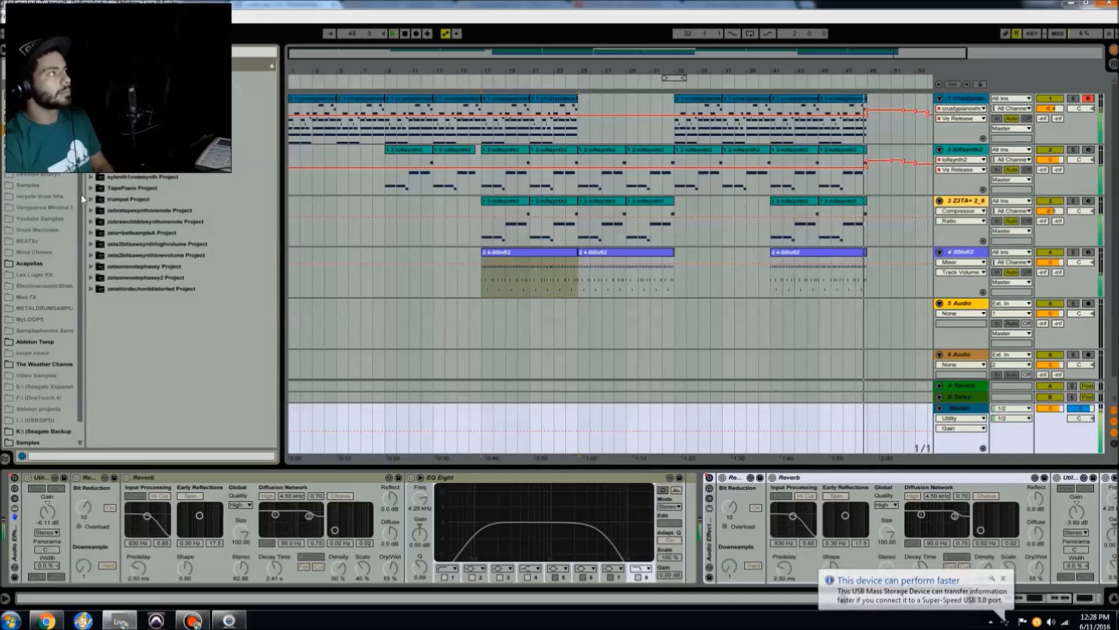
pyautogui.scroll(4, 73, 181)
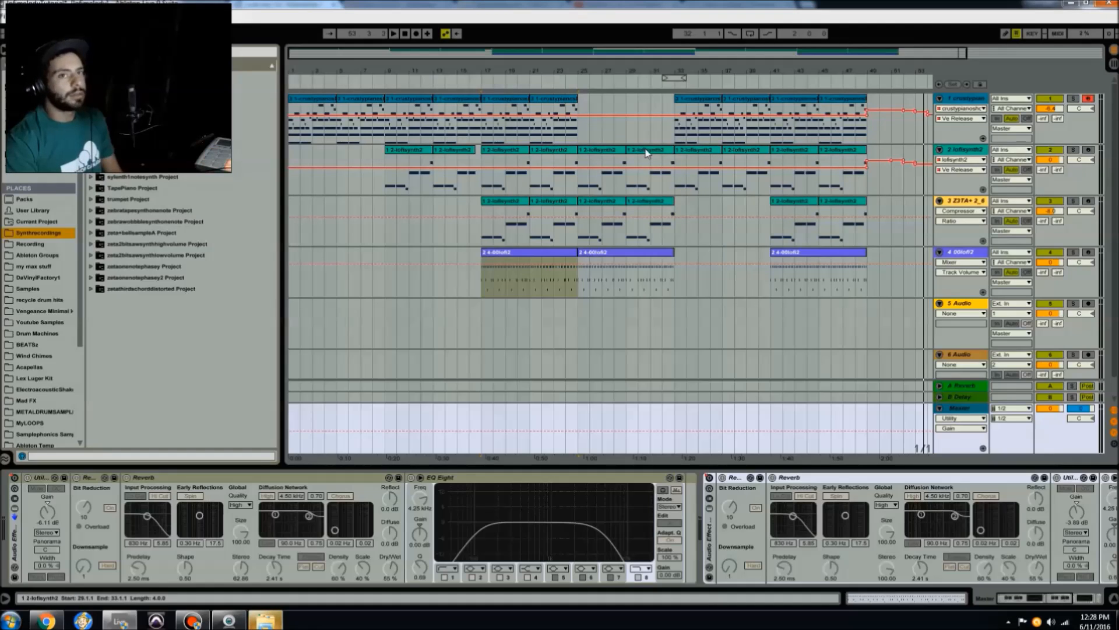
# Step: Loop the crustypianoshot clip spanning bars 17 to 21 and solo the crustypianoshot track
pyautogui.moveTo(513, 68); pyautogui.dragTo(479, 69)
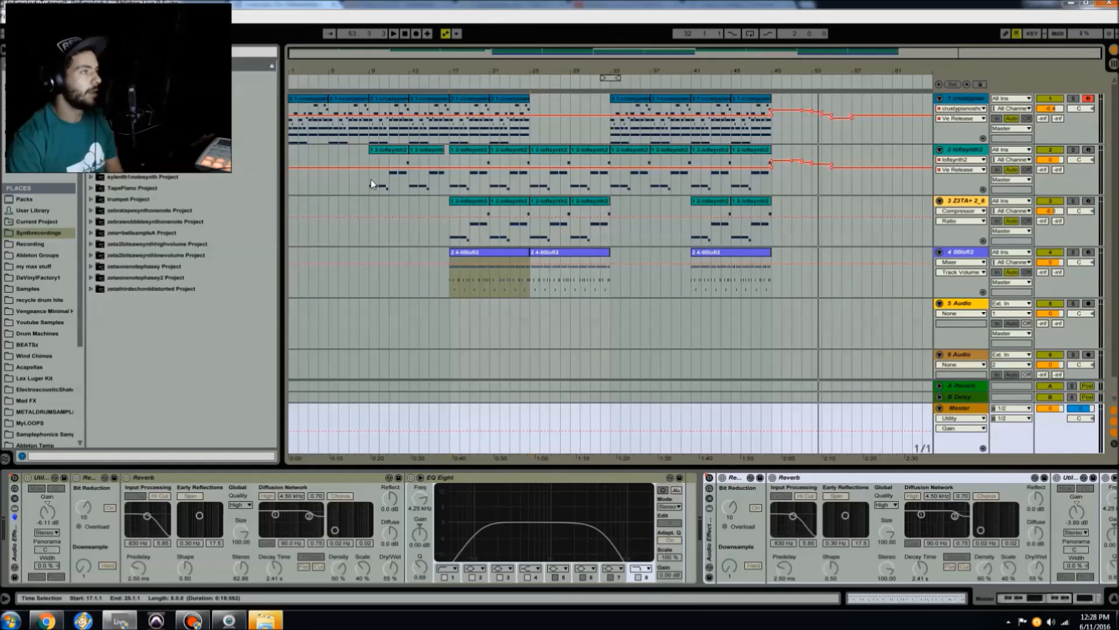
pyautogui.click(474, 102)
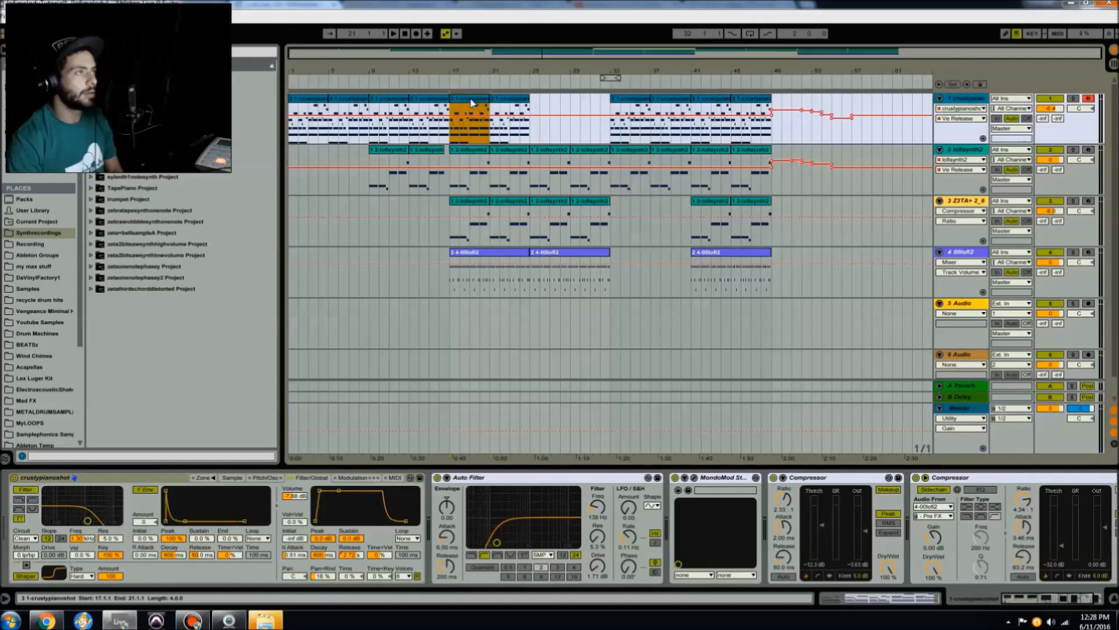
pyautogui.hotkey('ctrl', 'l')
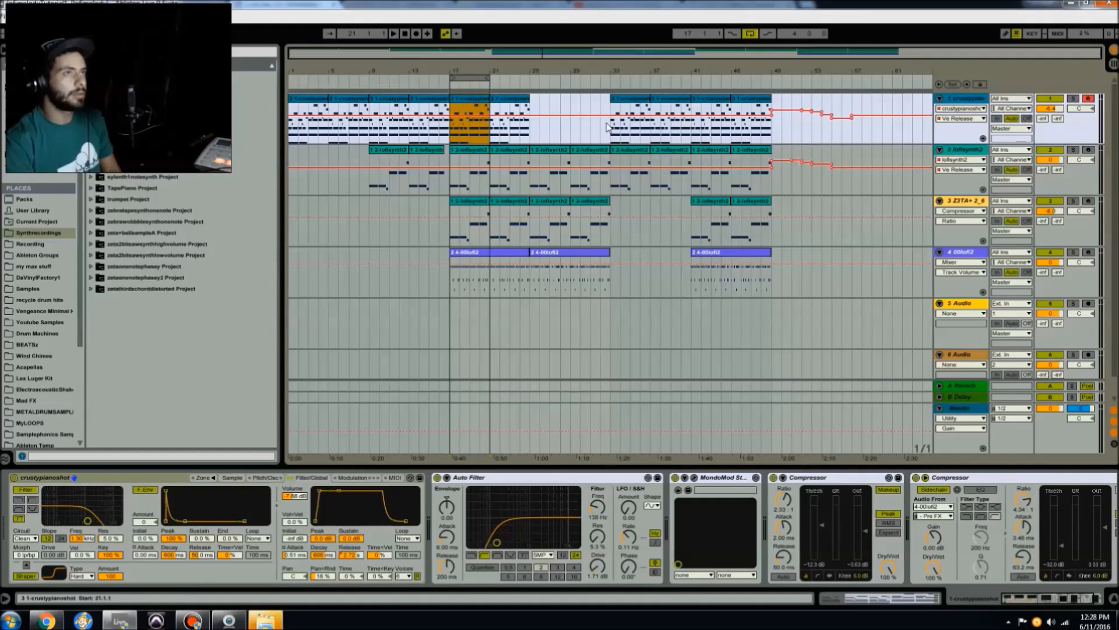
pyautogui.click(969, 101)
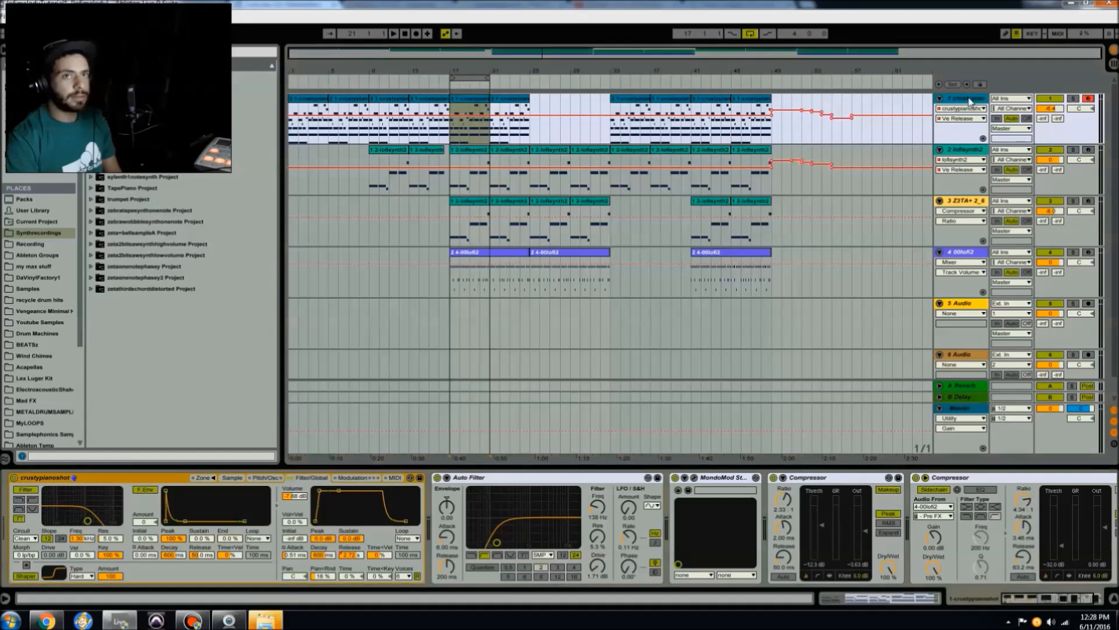
pyautogui.click(1074, 99)
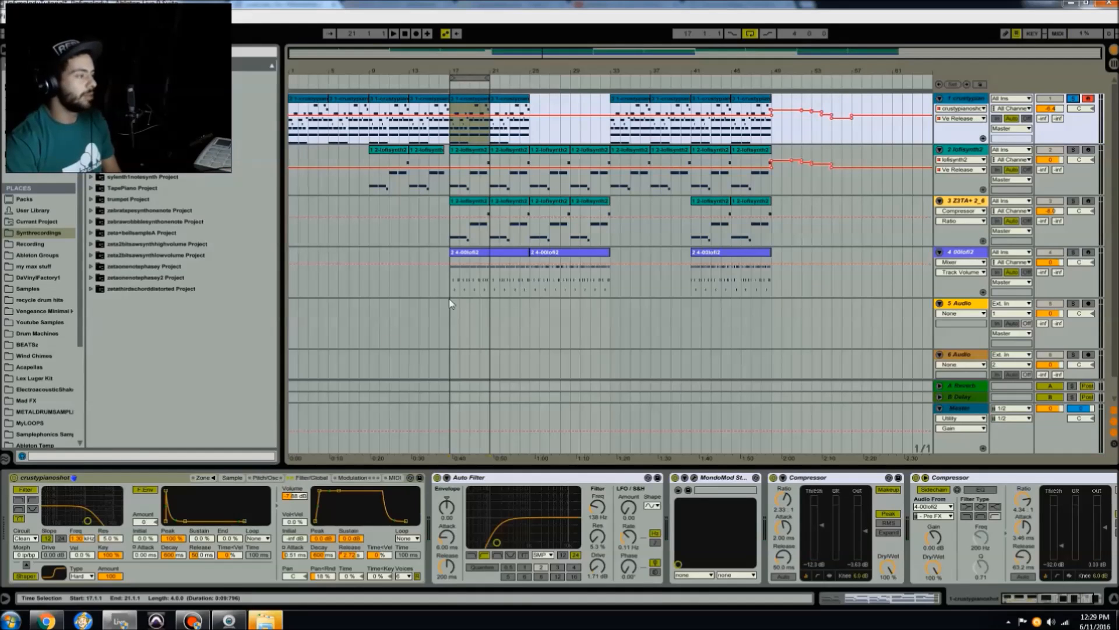
# Step: Display the crustypianoshot instrument's sample in Sampler and magnify its waveform around the sample start
pyautogui.click(233, 477)
pyautogui.moveTo(21, 538); pyautogui.dragTo(21, 485)
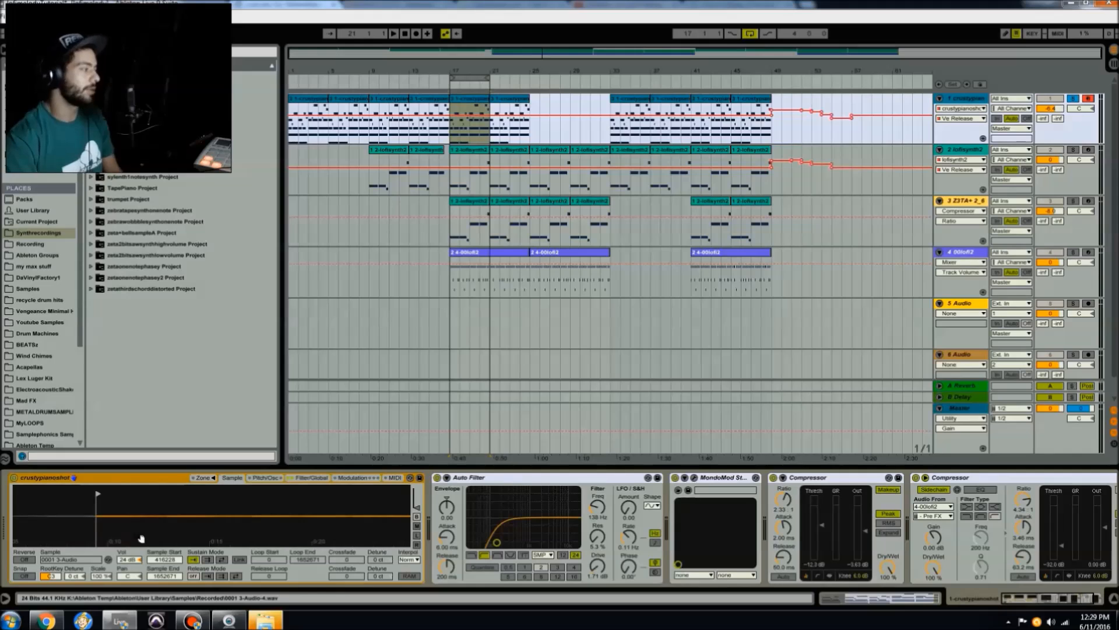
pyautogui.moveTo(210, 515); pyautogui.dragTo(210, 500)
pyautogui.moveTo(417, 508); pyautogui.dragTo(417, 500)
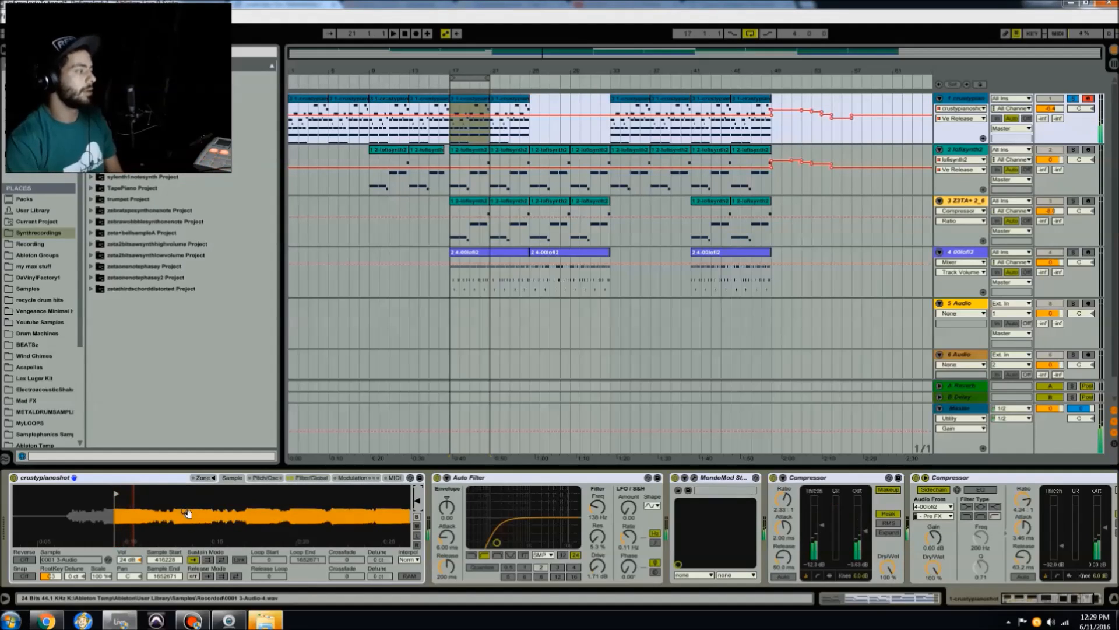
# Step: Open the looped piano clip's MIDI notes, listen to the loop and stop playback
pyautogui.doubleClick(464, 100)
pyautogui.press('space')
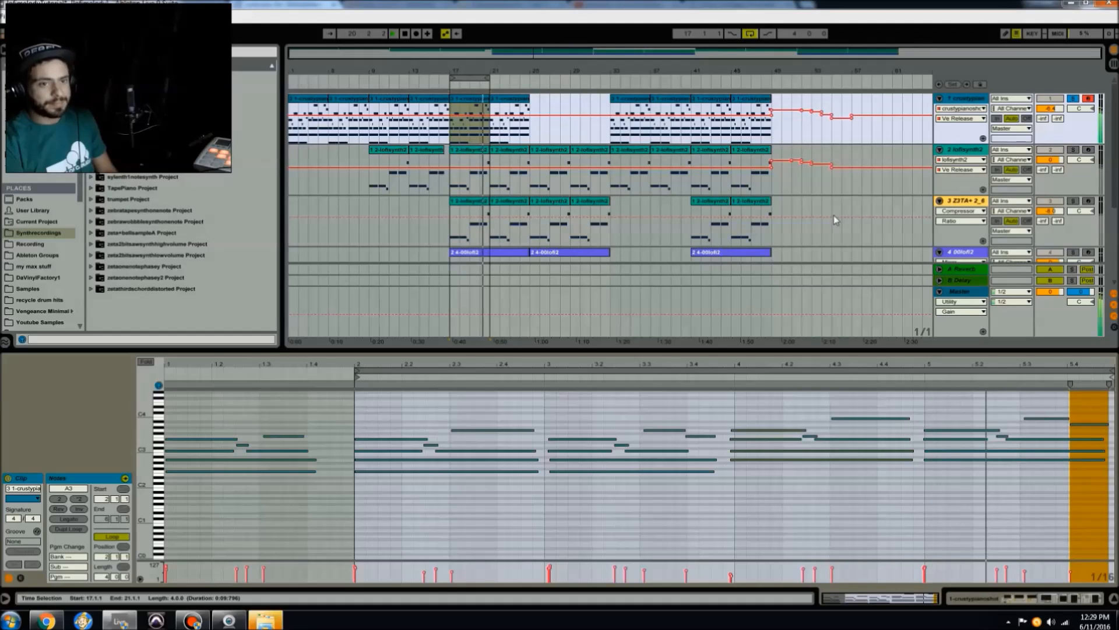
pyautogui.press('space')
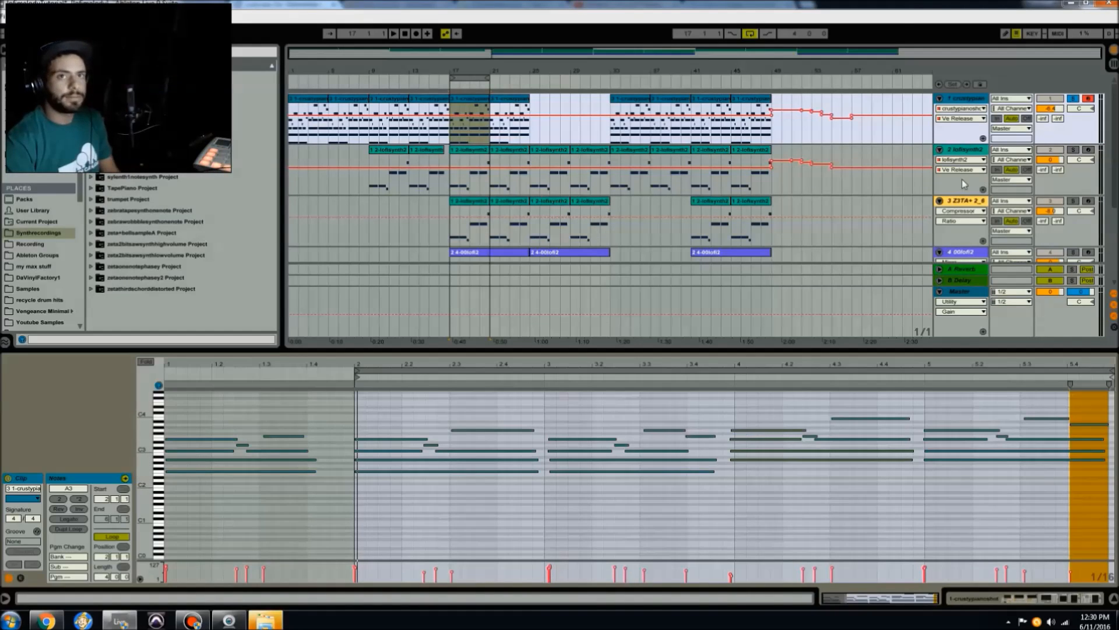
# Step: Play the loop with the crustypianoshot track soloed and switch off its Auto Filter
pyautogui.click(1075, 99)
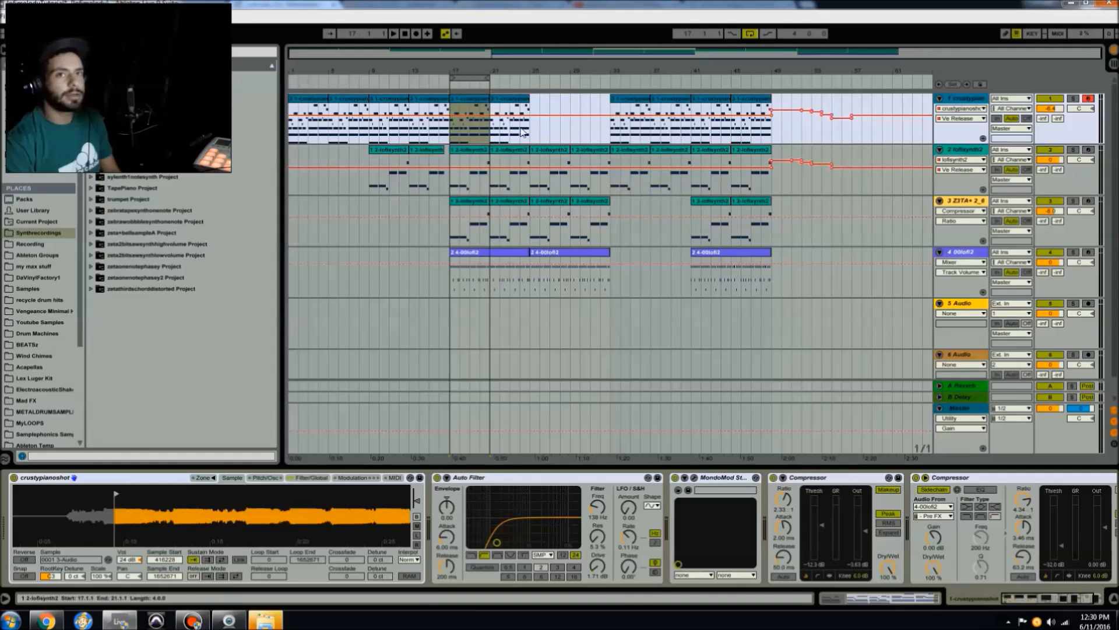
pyautogui.click(1073, 100)
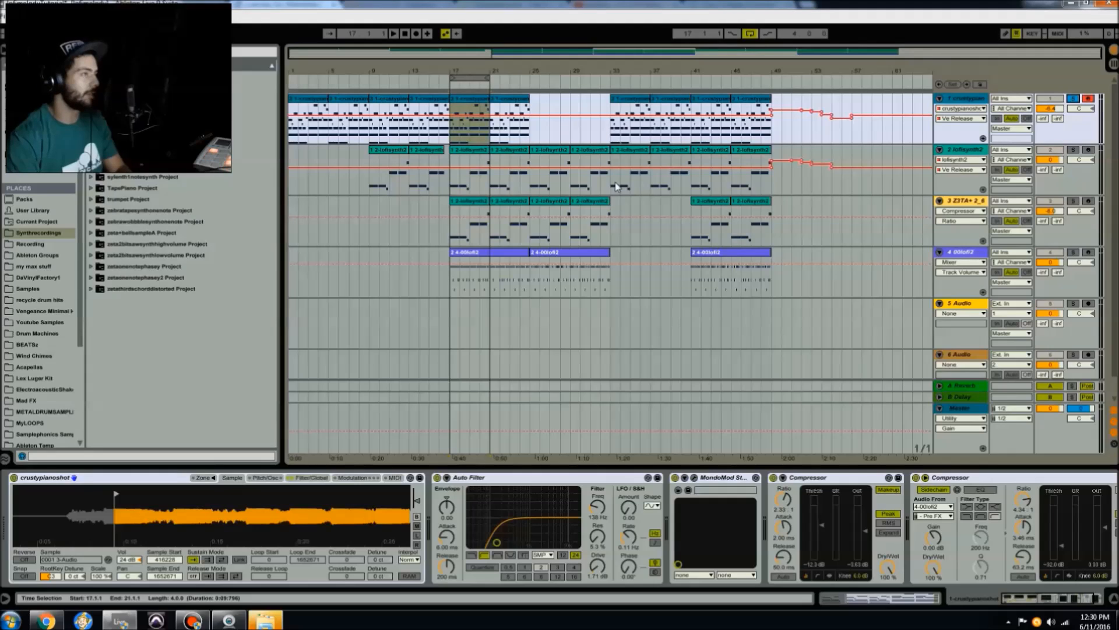
pyautogui.press('space')
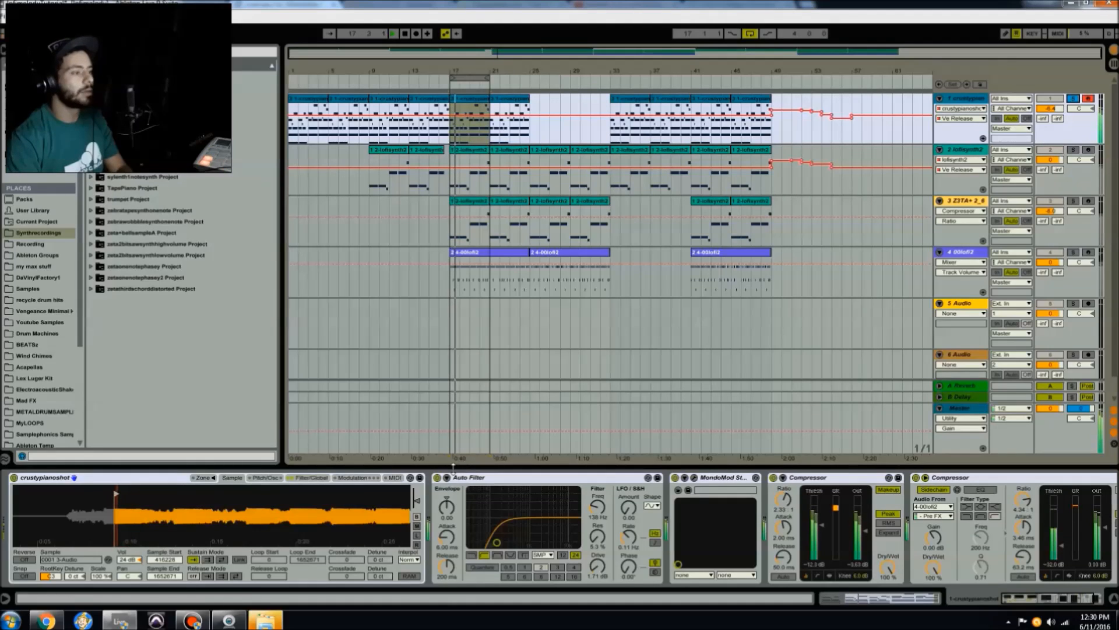
pyautogui.click(437, 478)
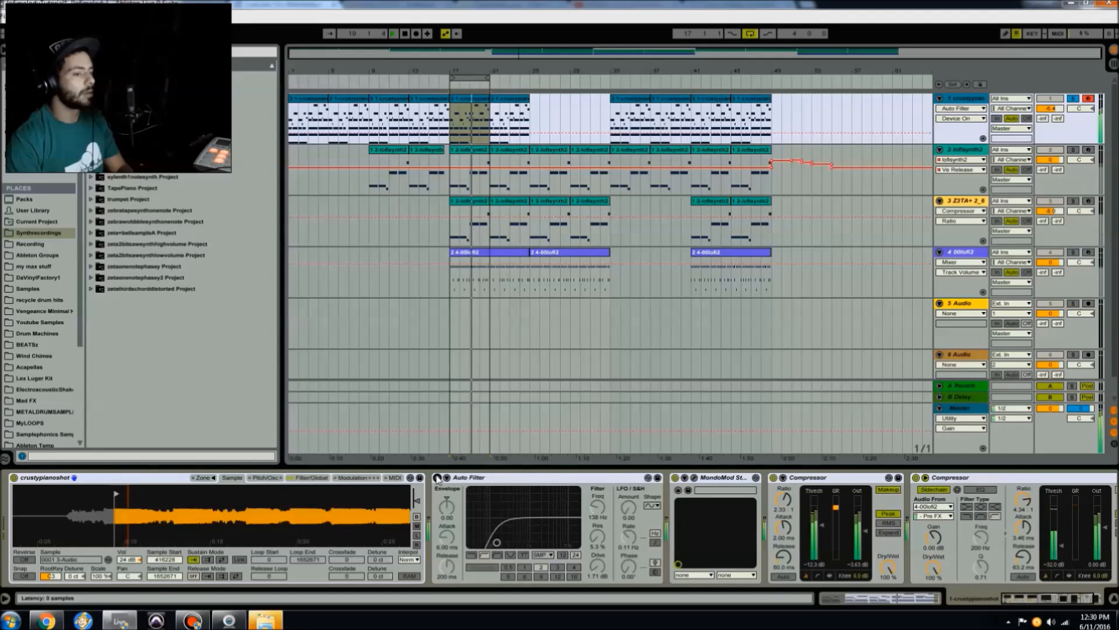
# Step: Switch the crustypianoshot track's Auto Filter back on and display the Sampler's Filter/Global settings
pyautogui.click(438, 478)
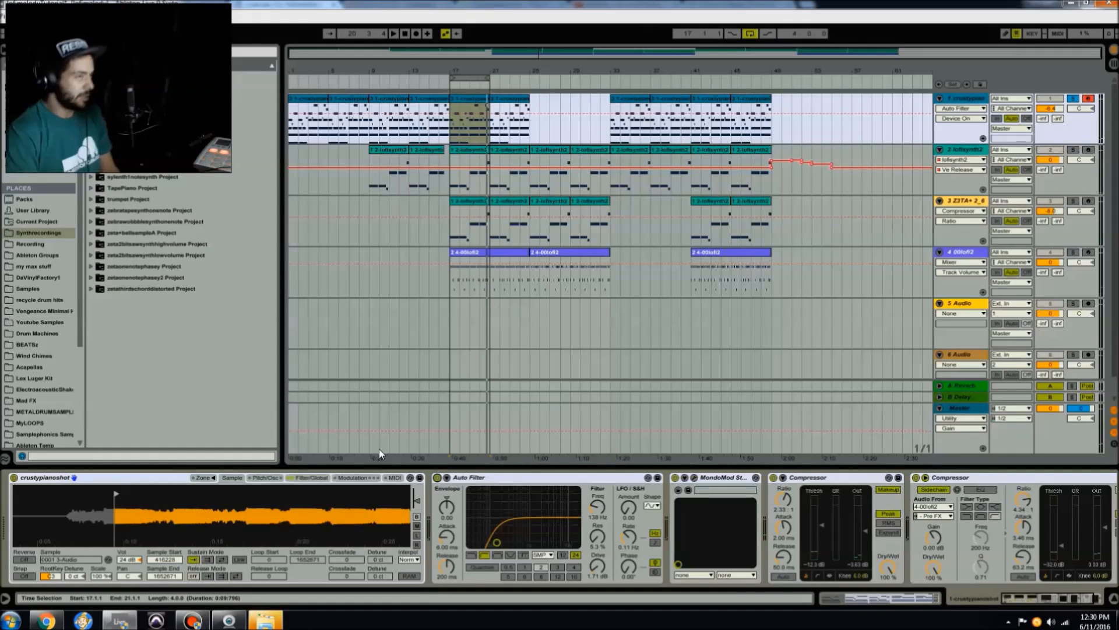
pyautogui.moveTo(475, 70); pyautogui.dragTo(475, 69)
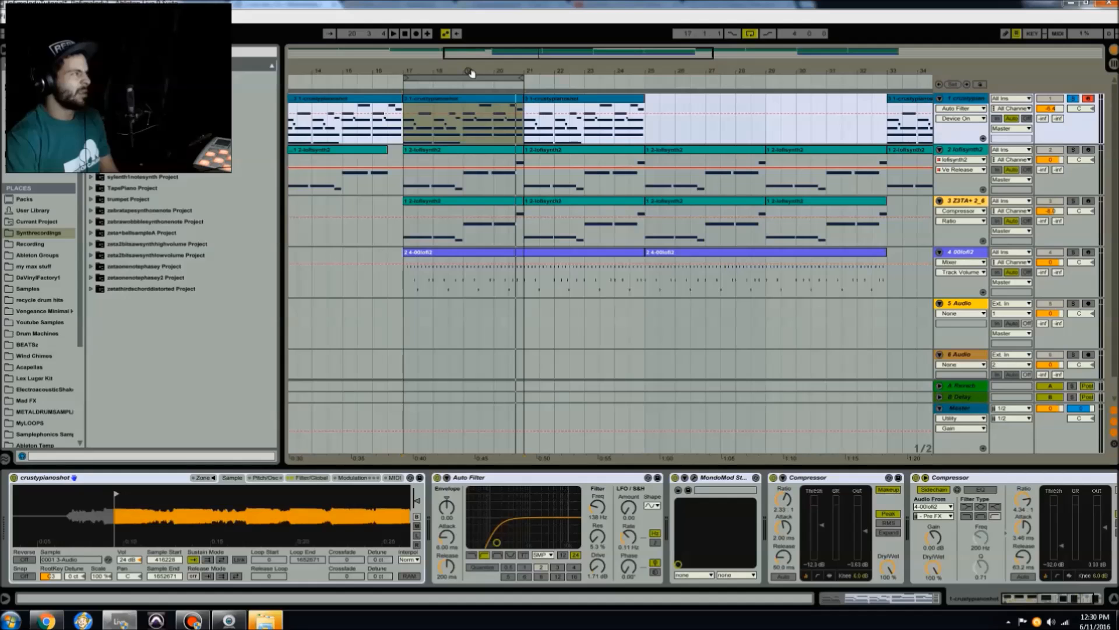
pyautogui.moveTo(470, 68); pyautogui.dragTo(473, 100)
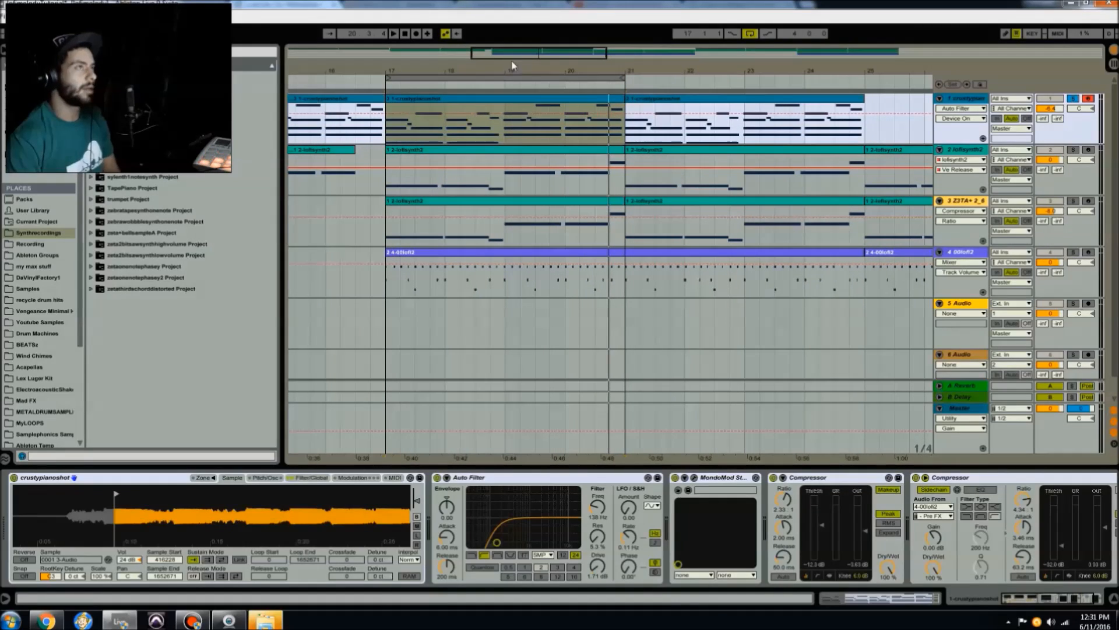
pyautogui.moveTo(517, 70); pyautogui.dragTo(548, 92)
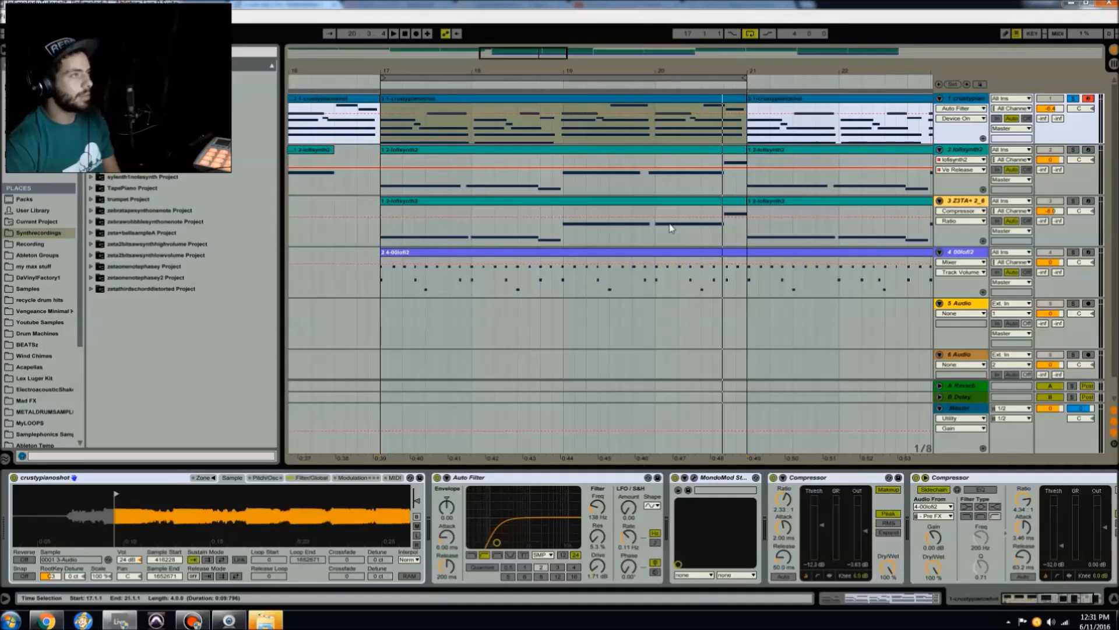
pyautogui.click(312, 477)
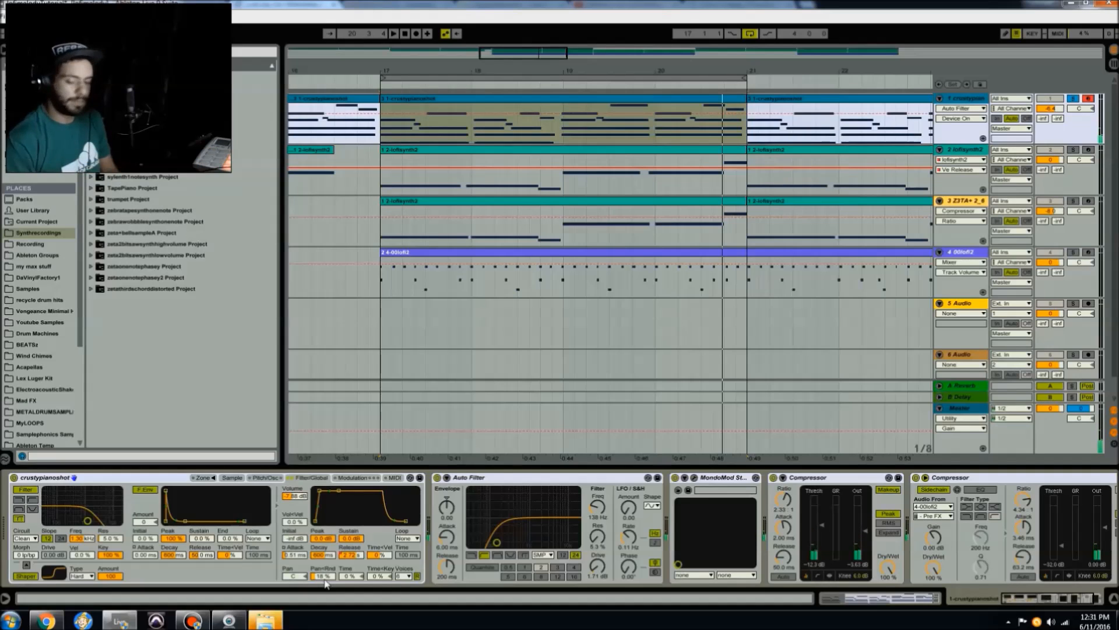
# Step: Raise the Sampler's random panning to 100 % and return it to its previous amount
pyautogui.moveTo(325, 577); pyautogui.dragTo(325, 527)
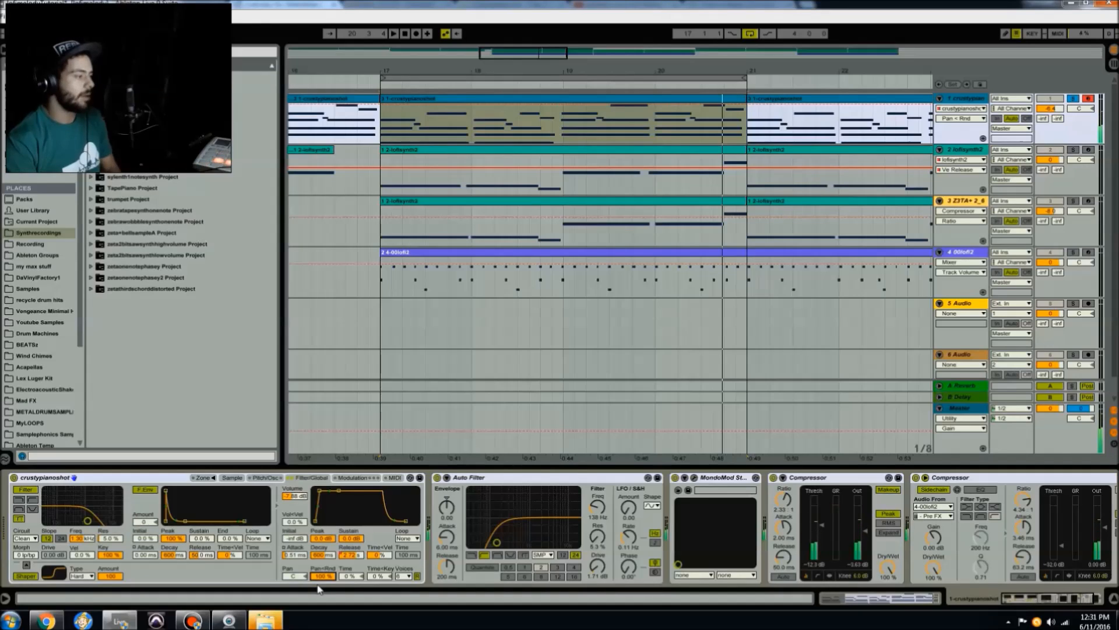
pyautogui.moveTo(324, 578); pyautogui.dragTo(324, 624)
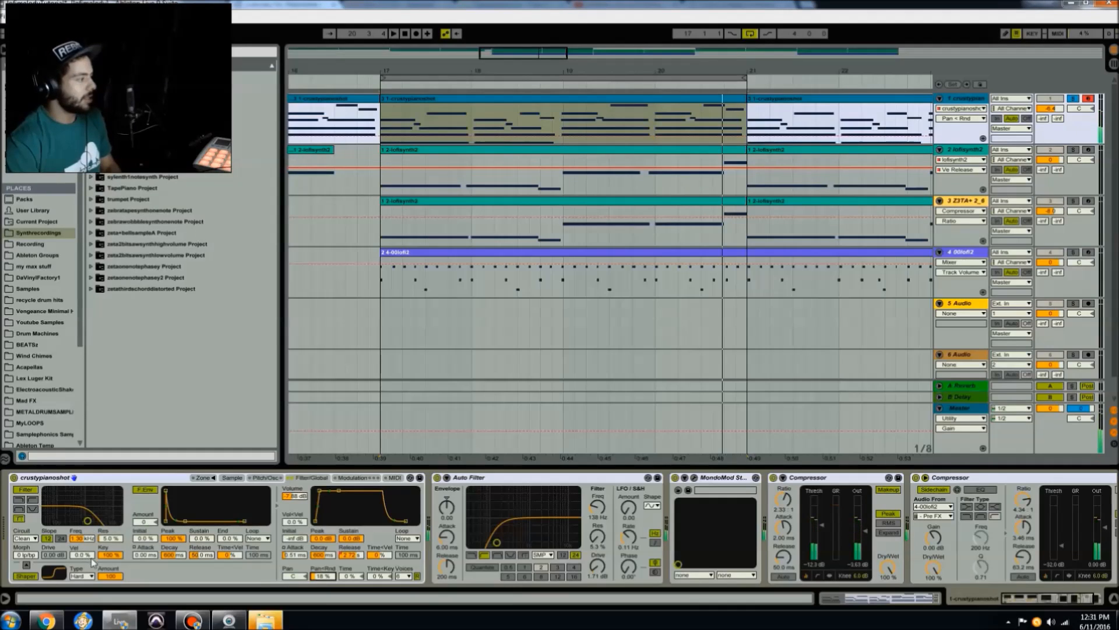
# Step: Compare the Sampler's shaper switched off and on, leaving it enabled with the Hard type
pyautogui.click(26, 564)
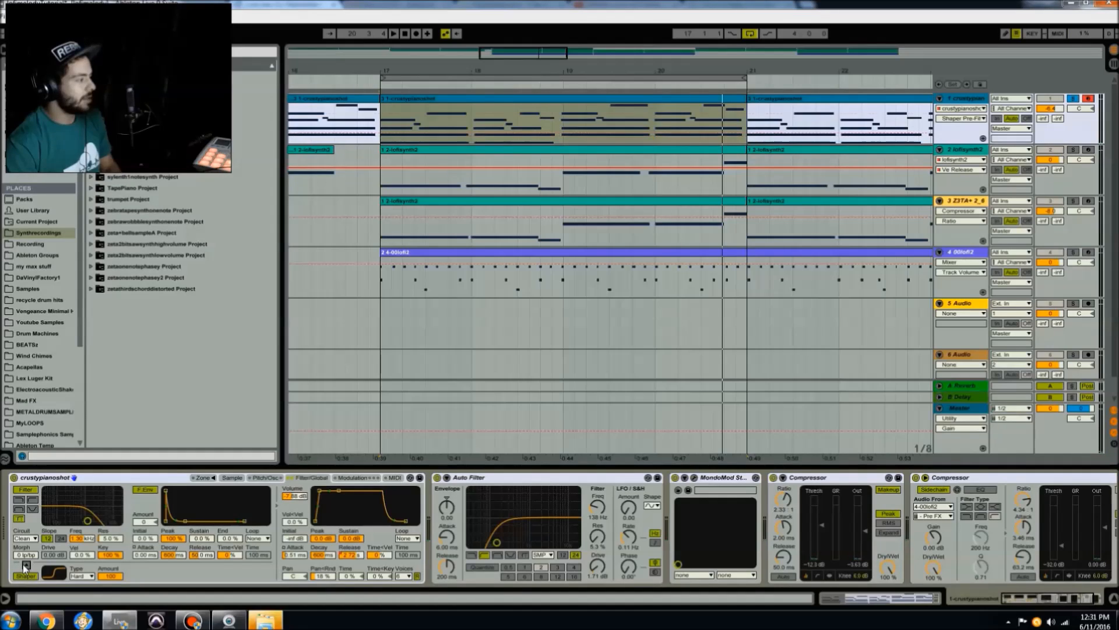
pyautogui.click(26, 574)
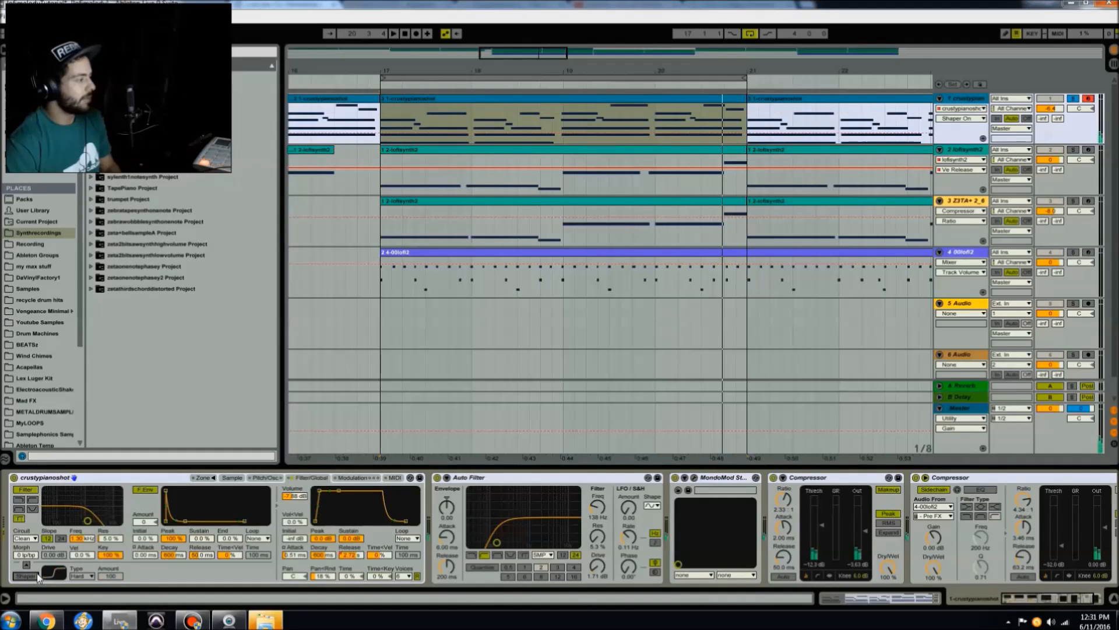
pyautogui.click(33, 573)
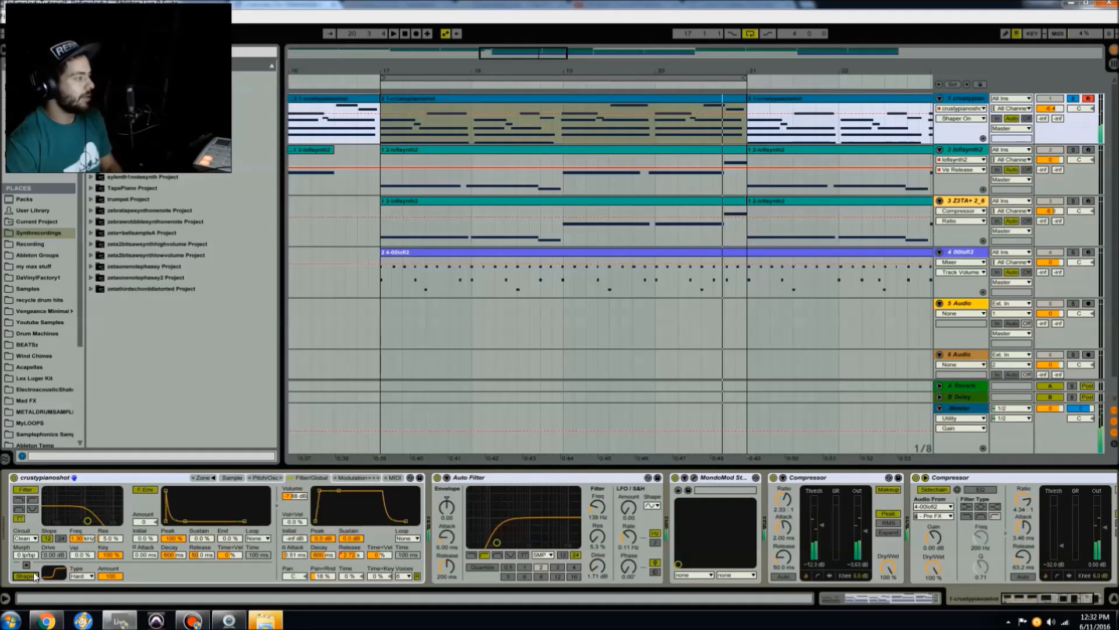
pyautogui.click(31, 575)
pyautogui.click(30, 572)
pyautogui.click(82, 575)
pyautogui.click(85, 553)
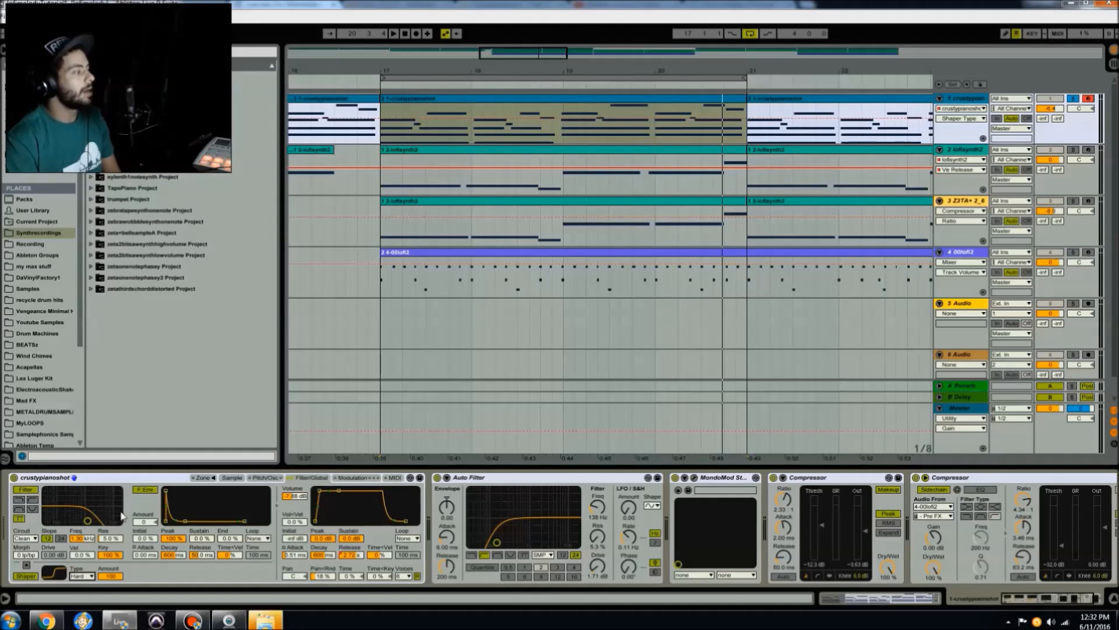
# Step: Try a 0 ms attack on the Sampler's volume envelope and return it to 0.51 ms
pyautogui.moveTo(88, 520)
pyautogui.mouseDown()
pyautogui.moveTo(117, 516)
pyautogui.moveTo(91, 524)
pyautogui.mouseUp()
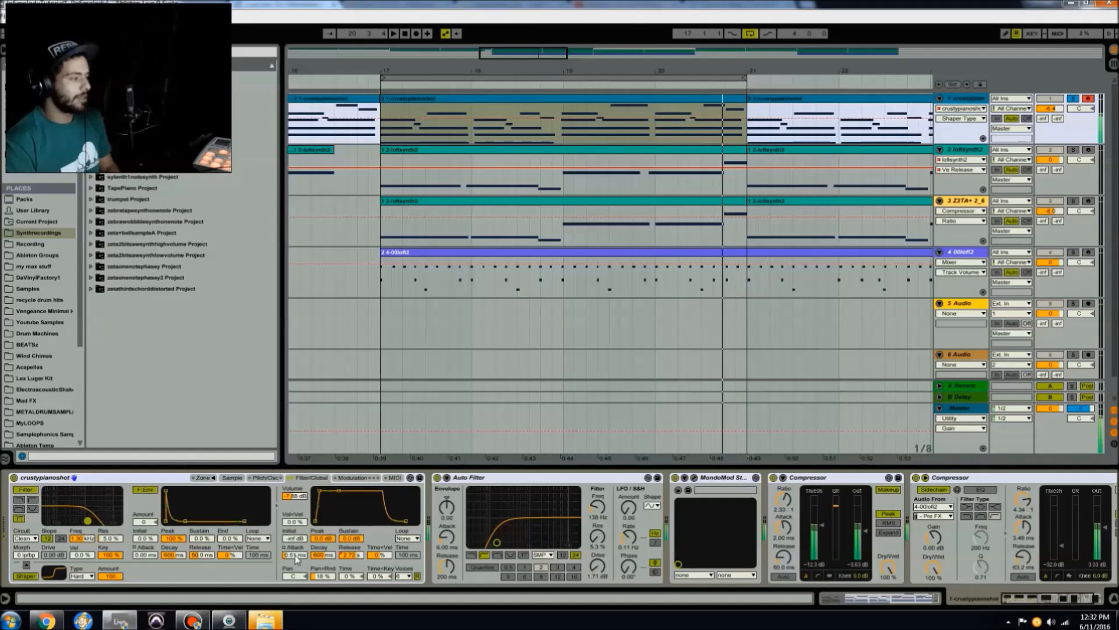
pyautogui.moveTo(295, 555); pyautogui.dragTo(295, 568)
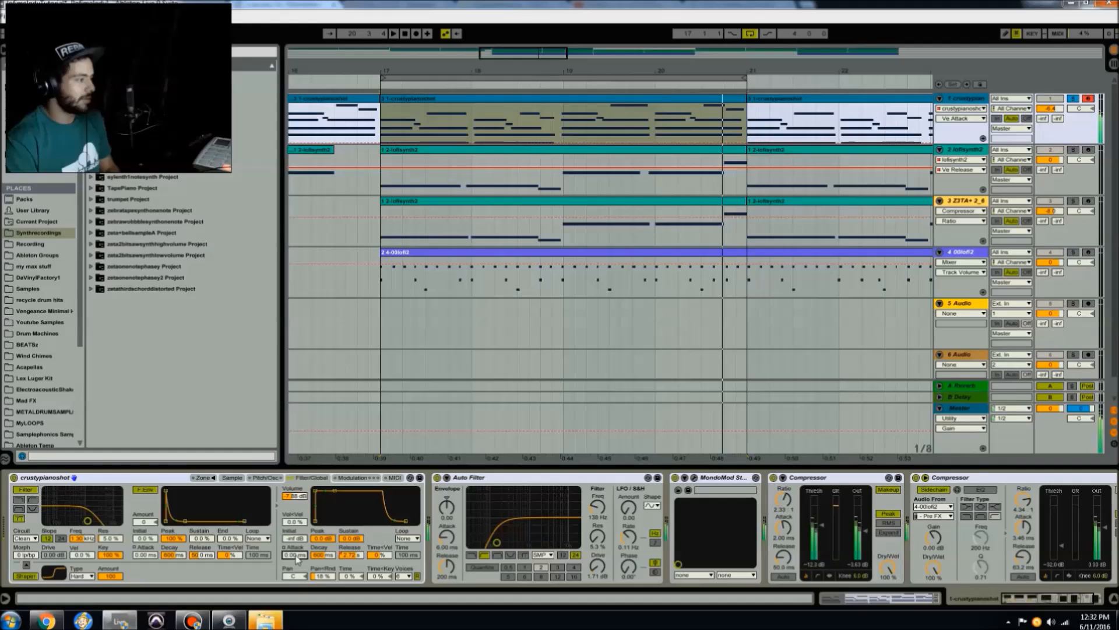
pyautogui.moveTo(296, 556); pyautogui.dragTo(294, 556)
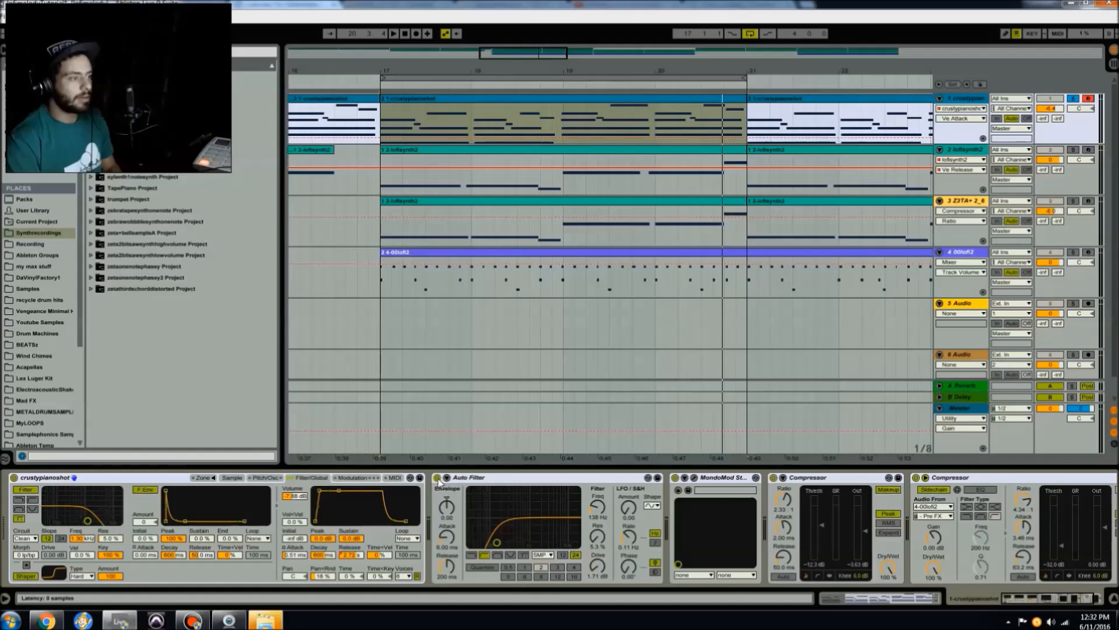
# Step: Play the loop with the Auto Filter and MondoMod bypassed and re-enable the Auto Filter
pyautogui.click(677, 478)
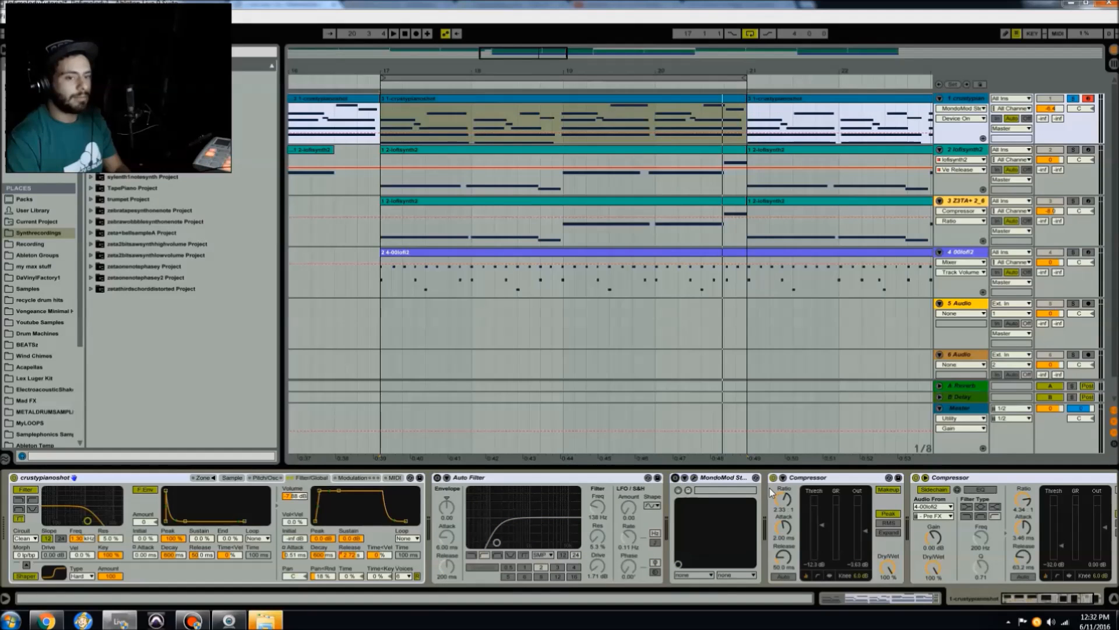
pyautogui.press('space')
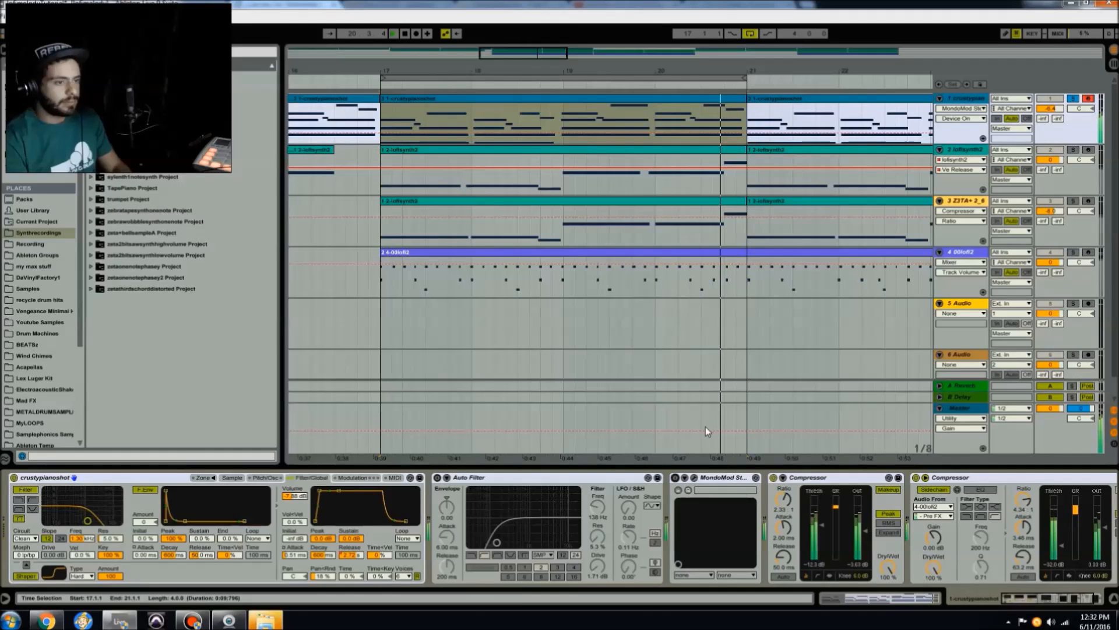
pyautogui.click(437, 478)
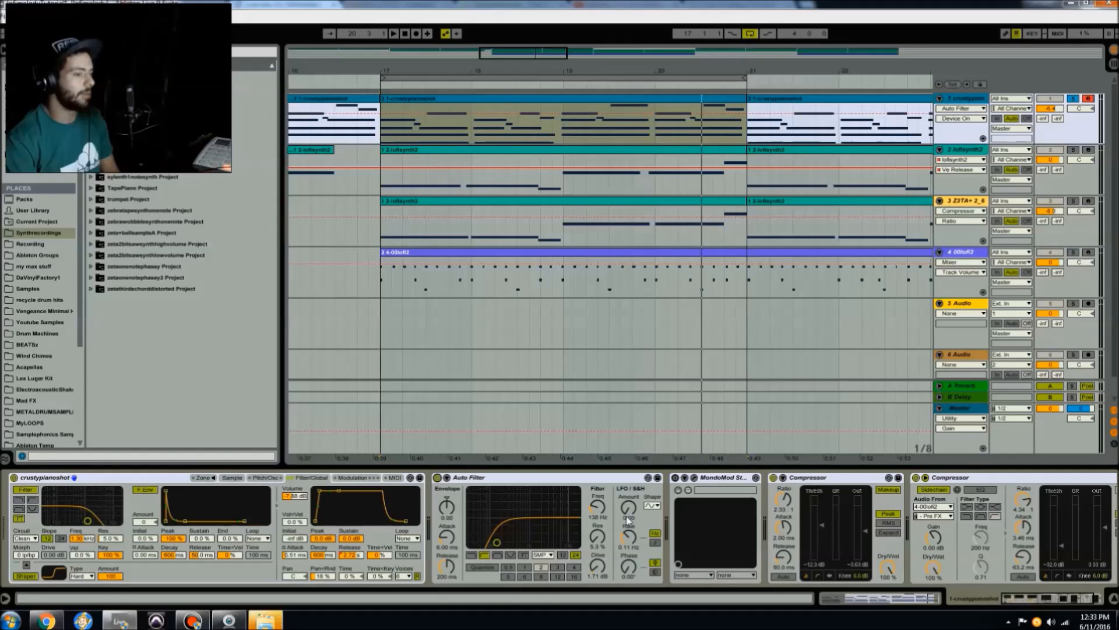
# Step: Review the Auto Filter's LFO shape and circuit options, keeping SMP, and look over the Sampler's Pitch/Osc settings
pyautogui.click(650, 506)
pyautogui.click(651, 505)
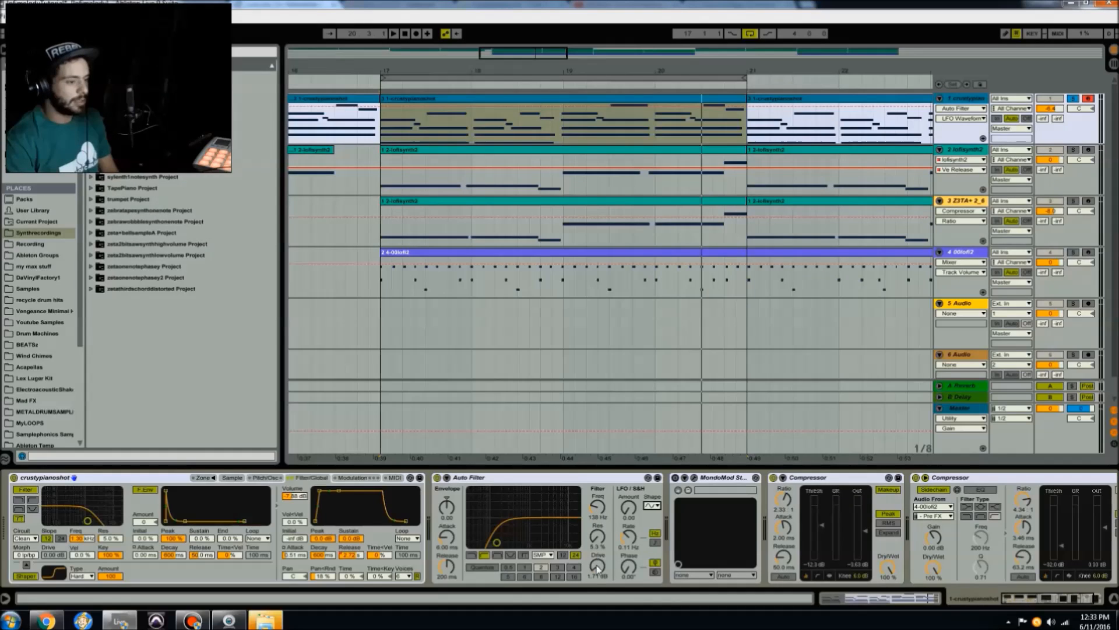
pyautogui.click(534, 556)
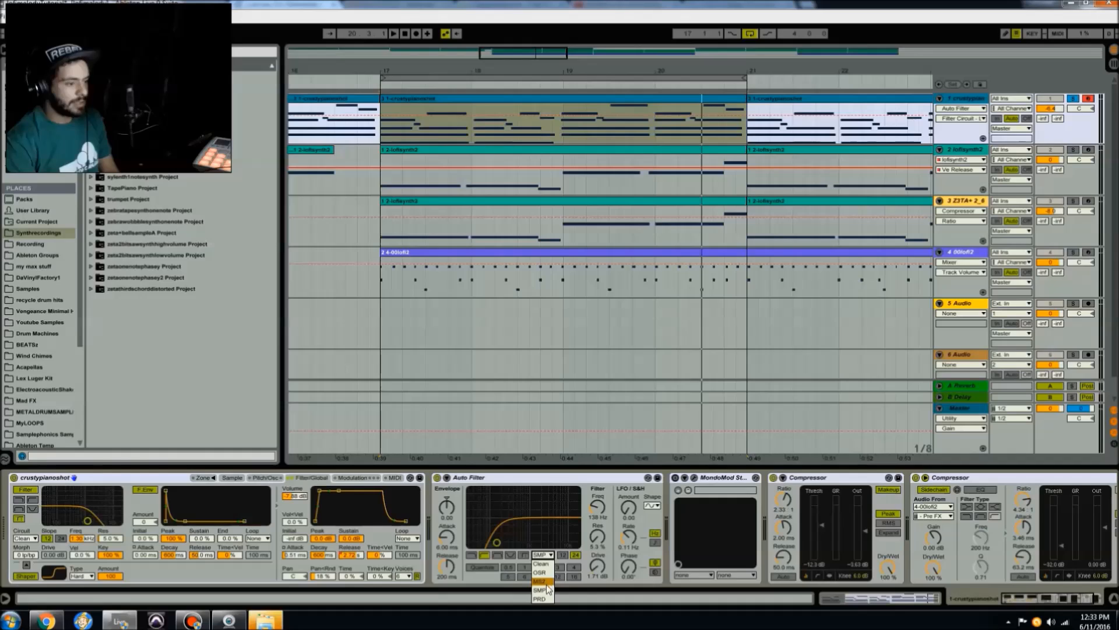
pyautogui.click(546, 588)
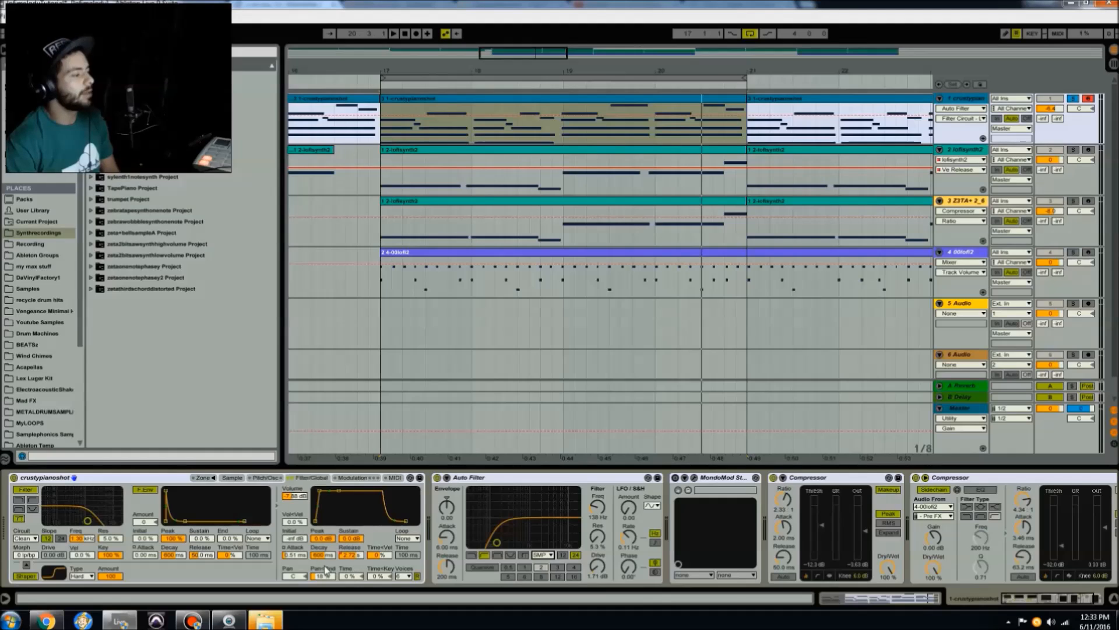
pyautogui.click(266, 477)
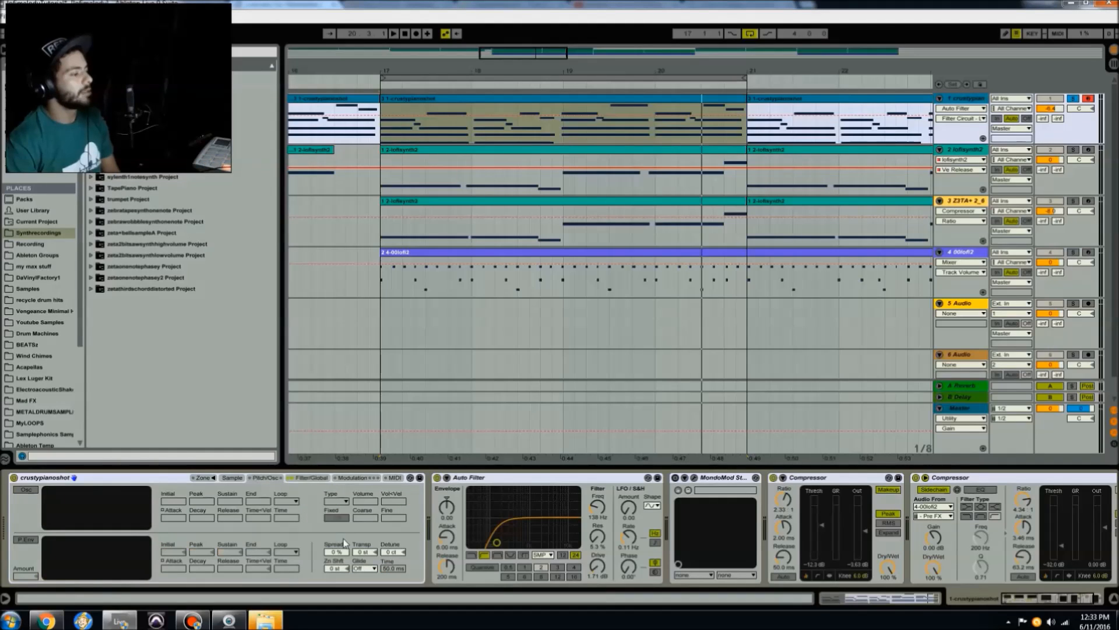
pyautogui.click(312, 478)
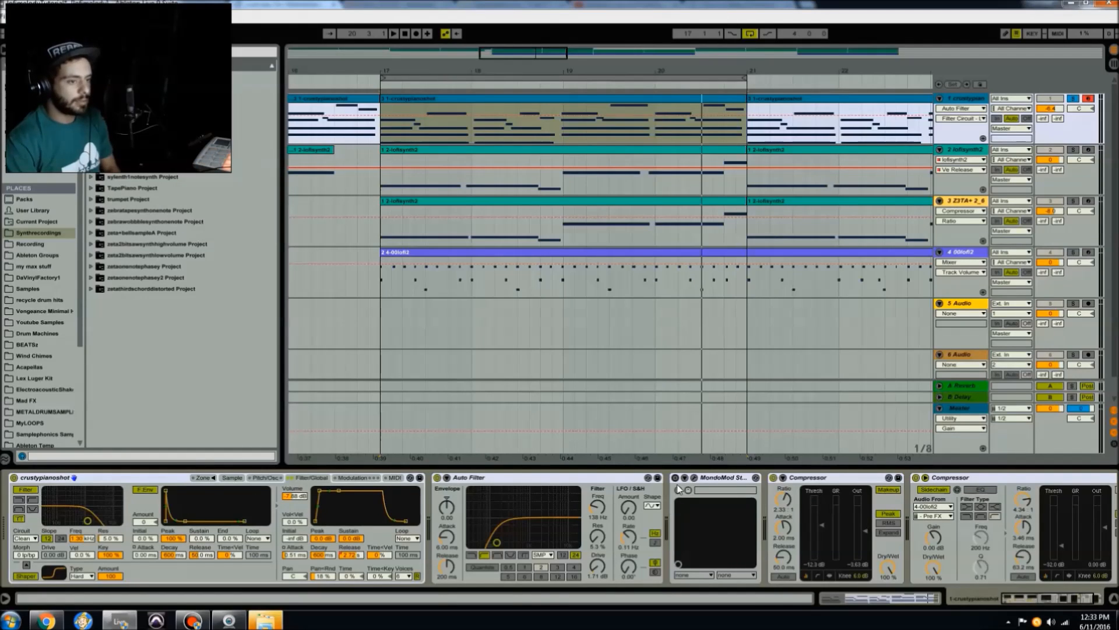
# Step: Compare the looped piano with MondoMod off and switched back on, and view the MondoMod plug-in's settings
pyautogui.press('space')
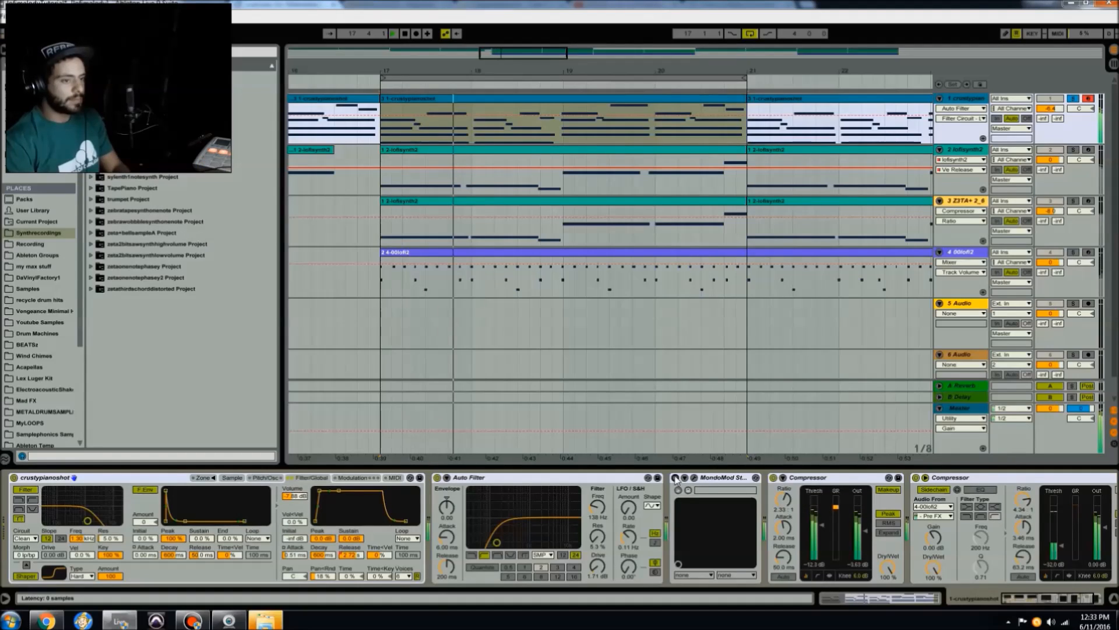
pyautogui.press('space')
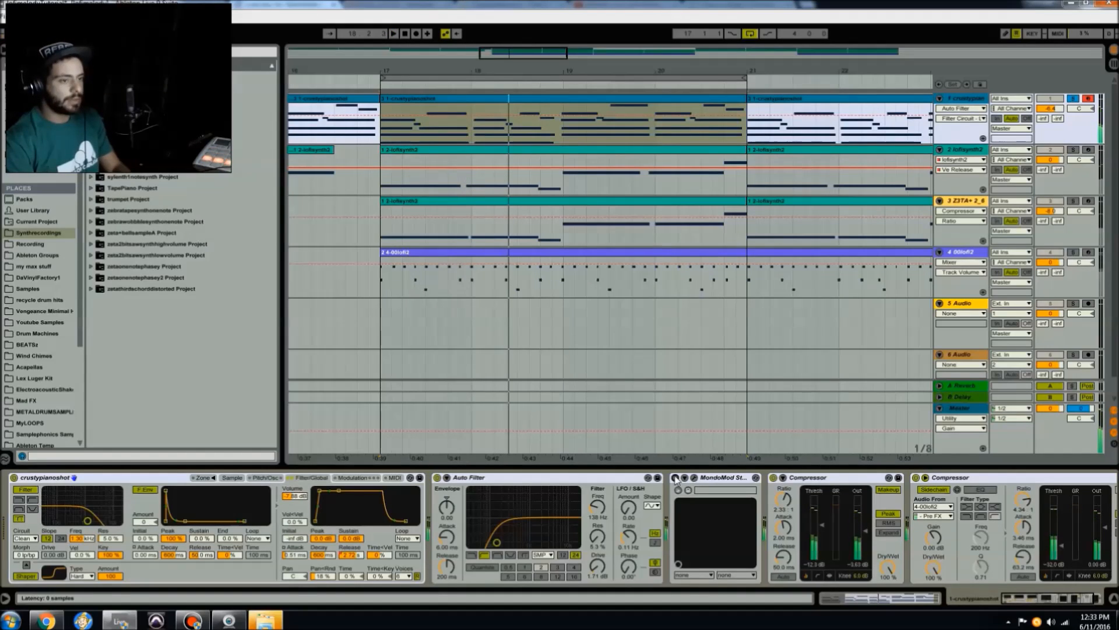
pyautogui.click(676, 478)
pyautogui.press('space')
pyautogui.click(694, 478)
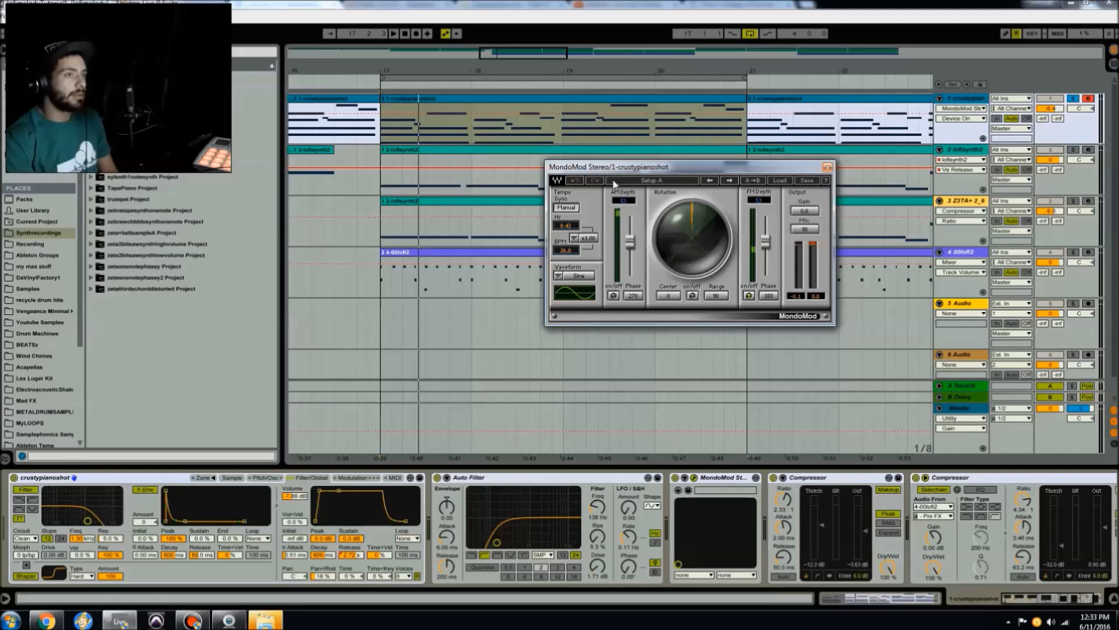
pyautogui.click(827, 167)
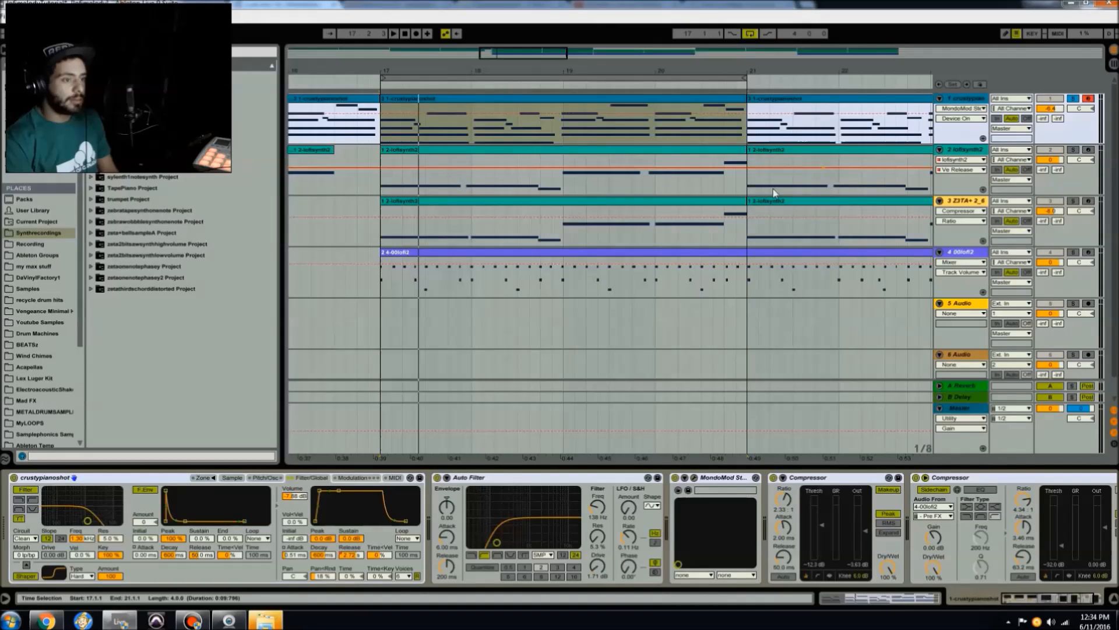
# Step: Find the iZotope Vinyl plug-in in the browser and insert it between the Auto Filter and MondoMod on the crustypianoshot track
pyautogui.click(24, 144)
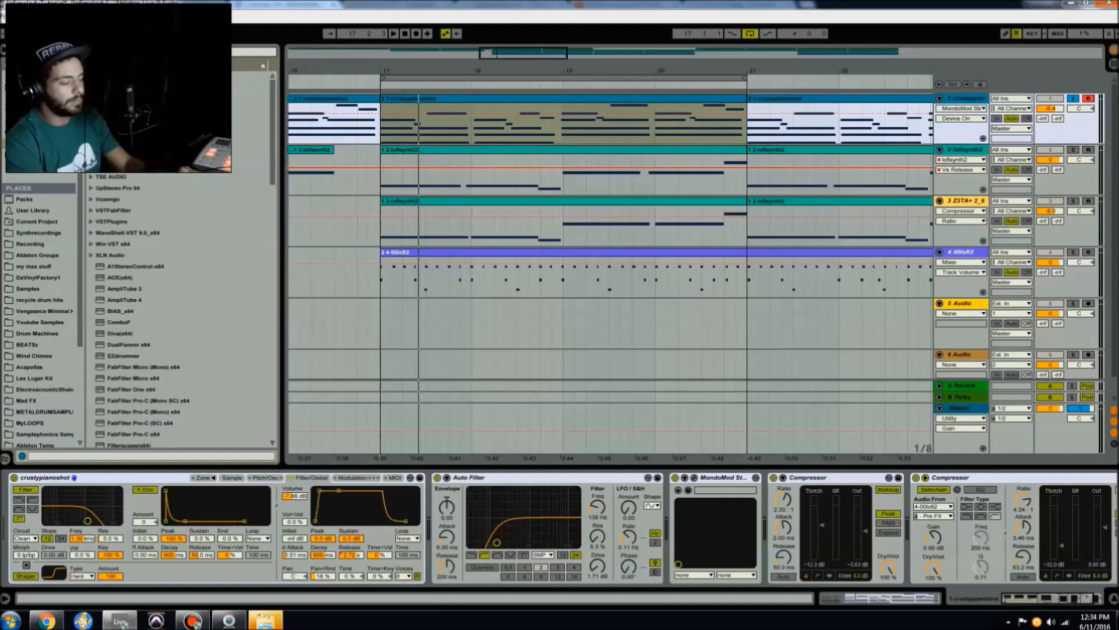
pyautogui.hotkey('ctrl', 'f')
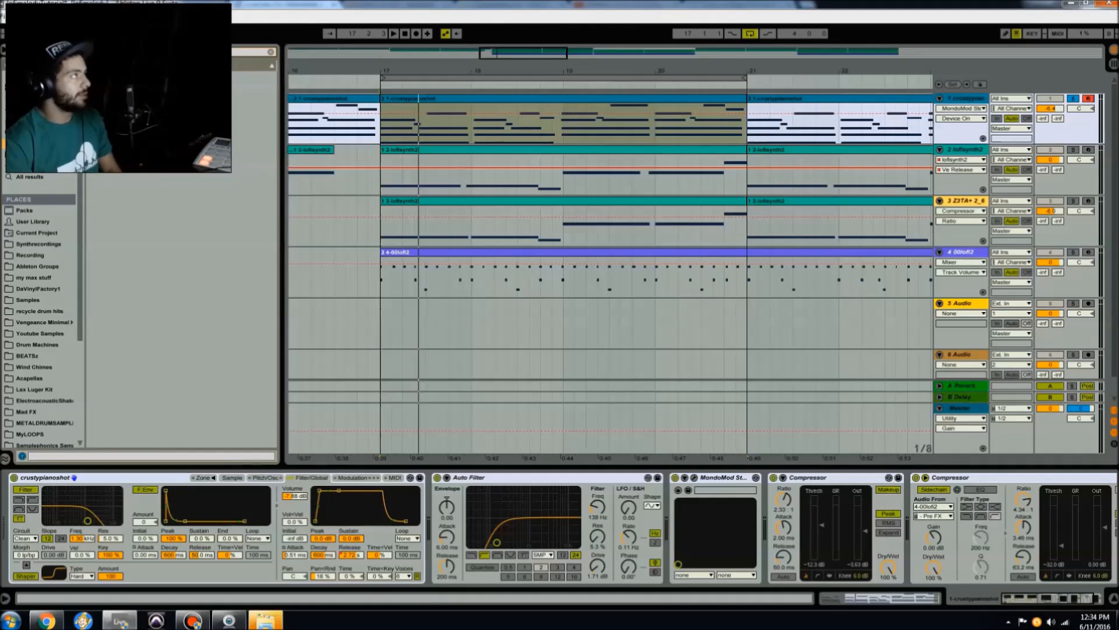
pyautogui.moveTo(157, 77)
pyautogui.mouseDown()
pyautogui.moveTo(445, 353)
pyautogui.moveTo(641, 509)
pyautogui.mouseUp()
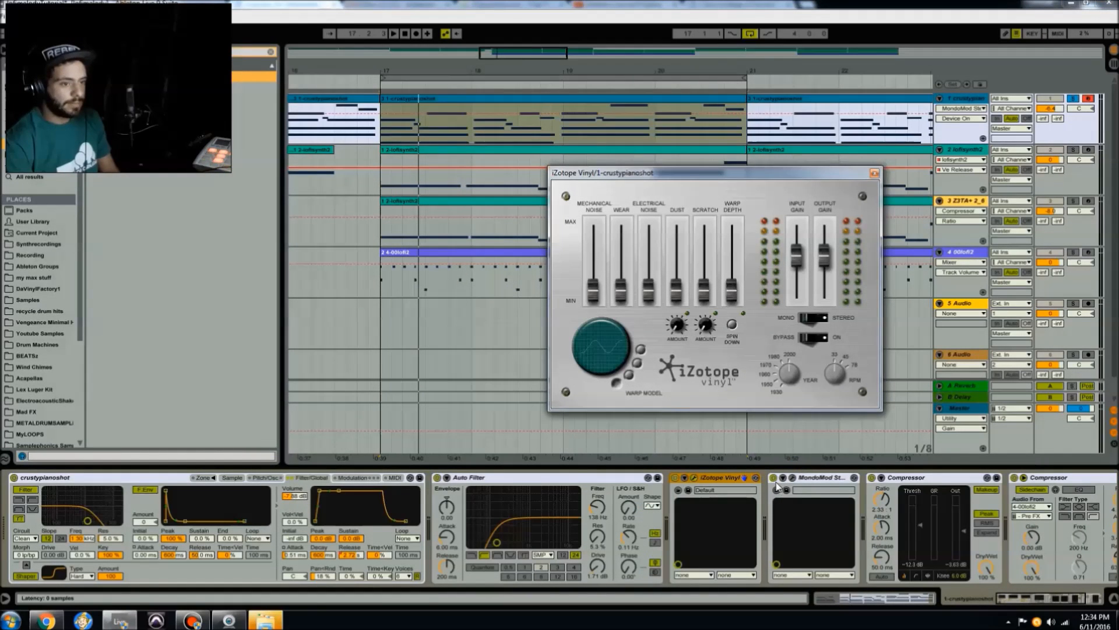
# Step: Play the loop with MondoMod bypassed, raise iZotope Vinyl's warp depth to slightly below halfway and try its year control
pyautogui.click(780, 490)
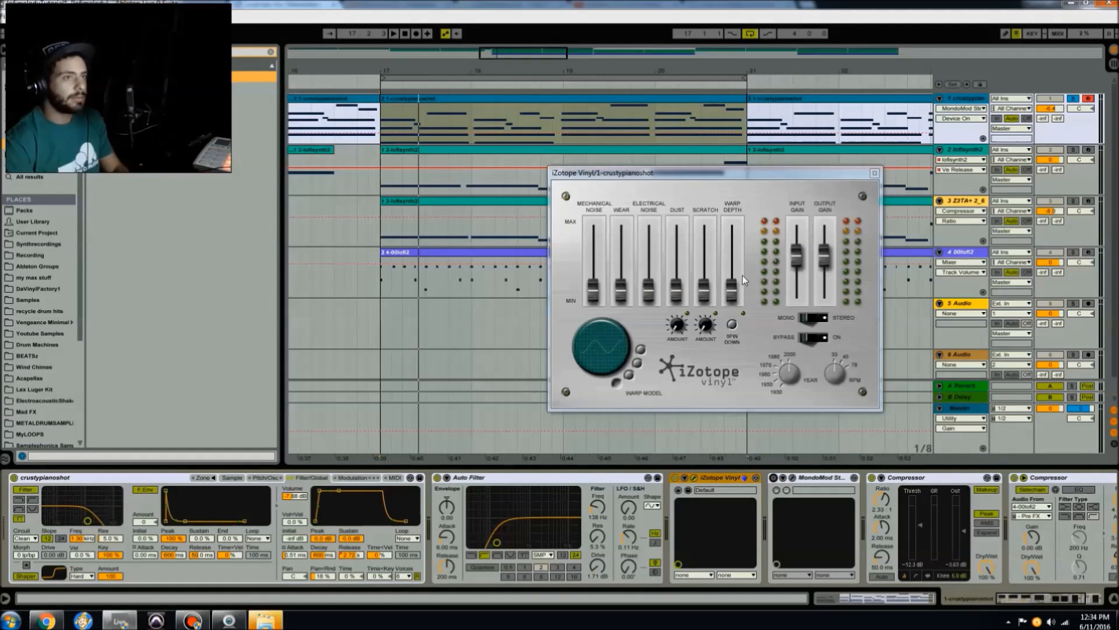
pyautogui.press('space')
pyautogui.moveTo(731, 287); pyautogui.dragTo(737, 262)
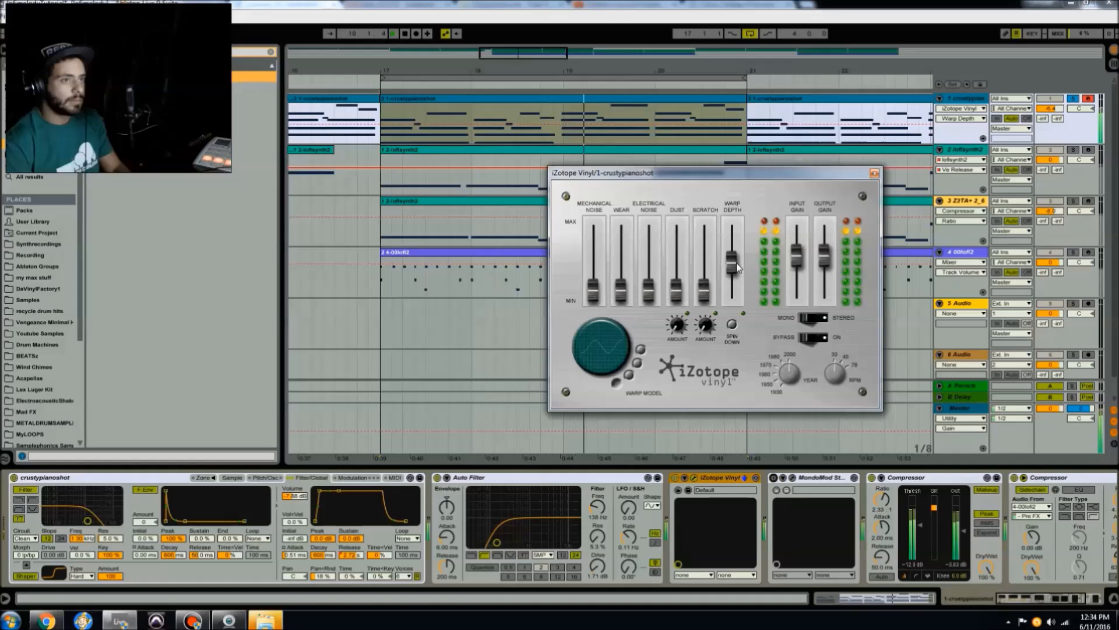
pyautogui.moveTo(790, 374)
pyautogui.mouseDown()
pyautogui.moveTo(792, 387)
pyautogui.moveTo(785, 363)
pyautogui.mouseUp()
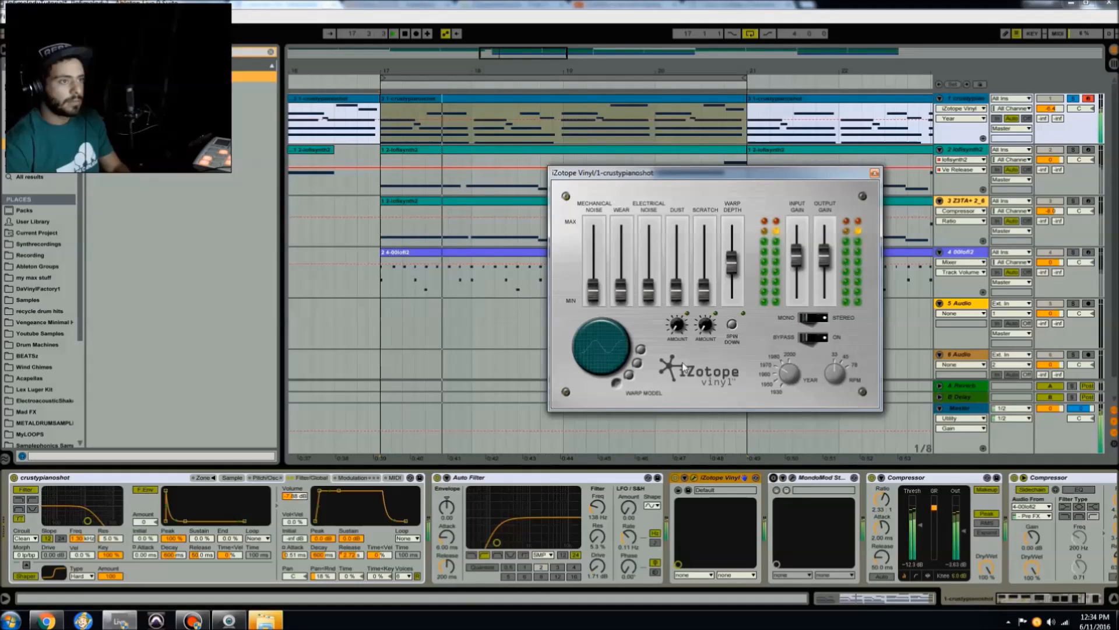
pyautogui.moveTo(731, 263)
pyautogui.mouseDown()
pyautogui.moveTo(734, 241)
pyautogui.moveTo(730, 264)
pyautogui.mouseUp()
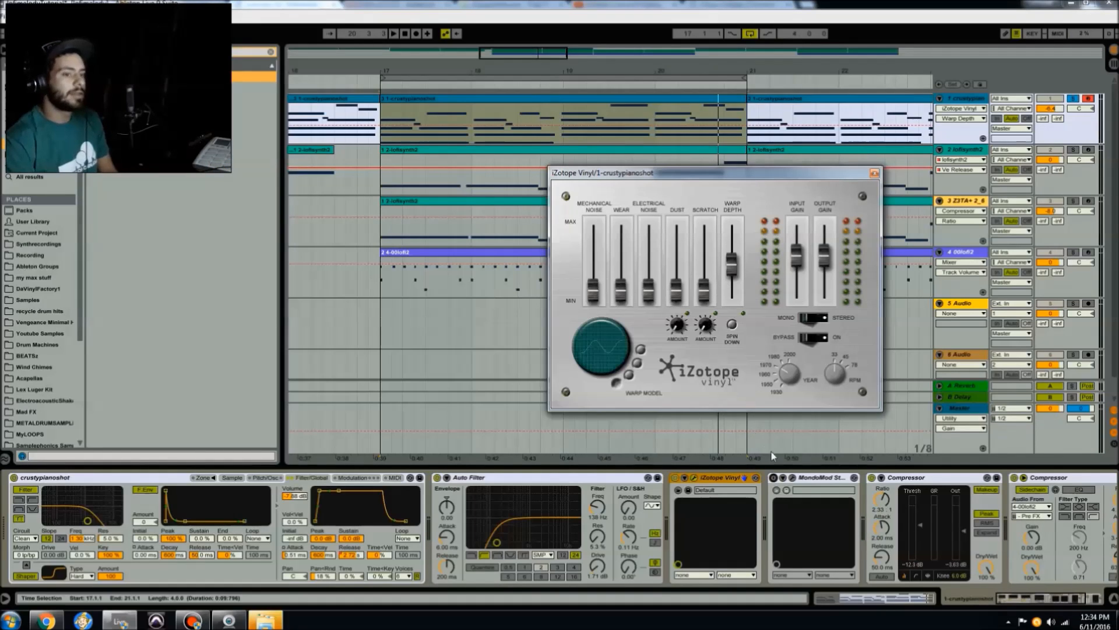
# Step: Switch MondoMod back on and open its plug-in window
pyautogui.click(773, 478)
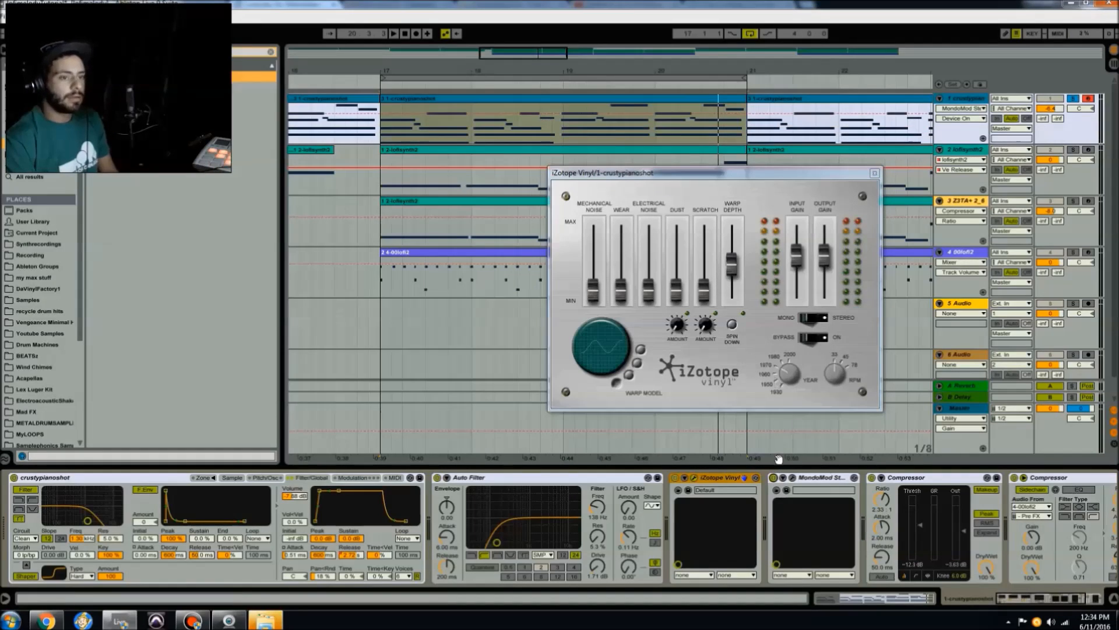
pyautogui.click(792, 477)
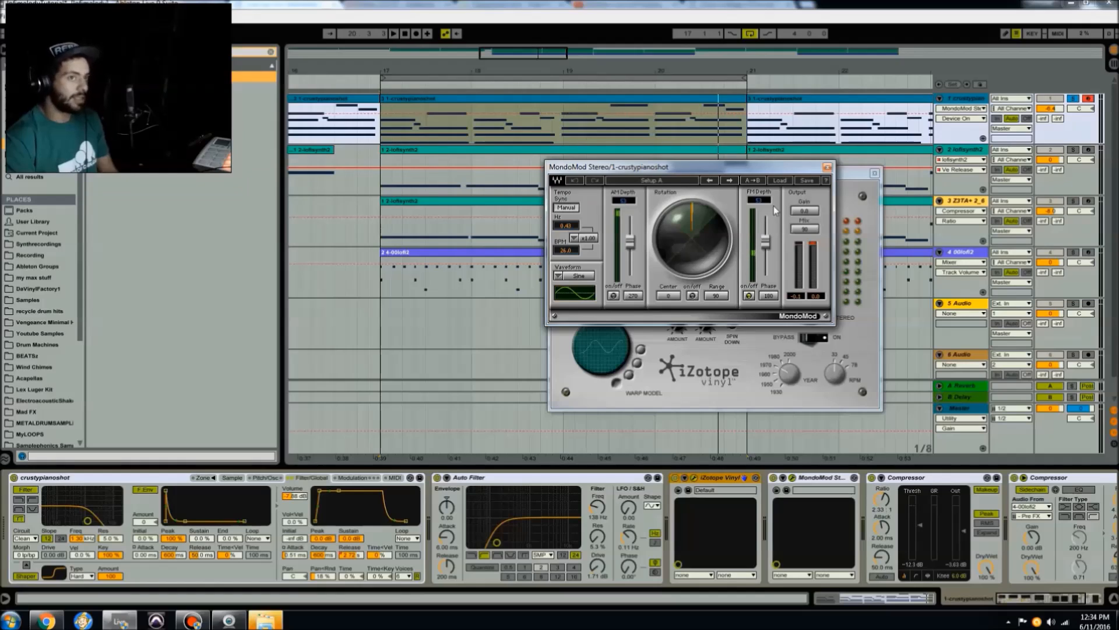
# Step: Close the MondoMod and iZotope Vinyl windows and delete iZotope Vinyl from the crustypianoshot track's device chain
pyautogui.click(828, 168)
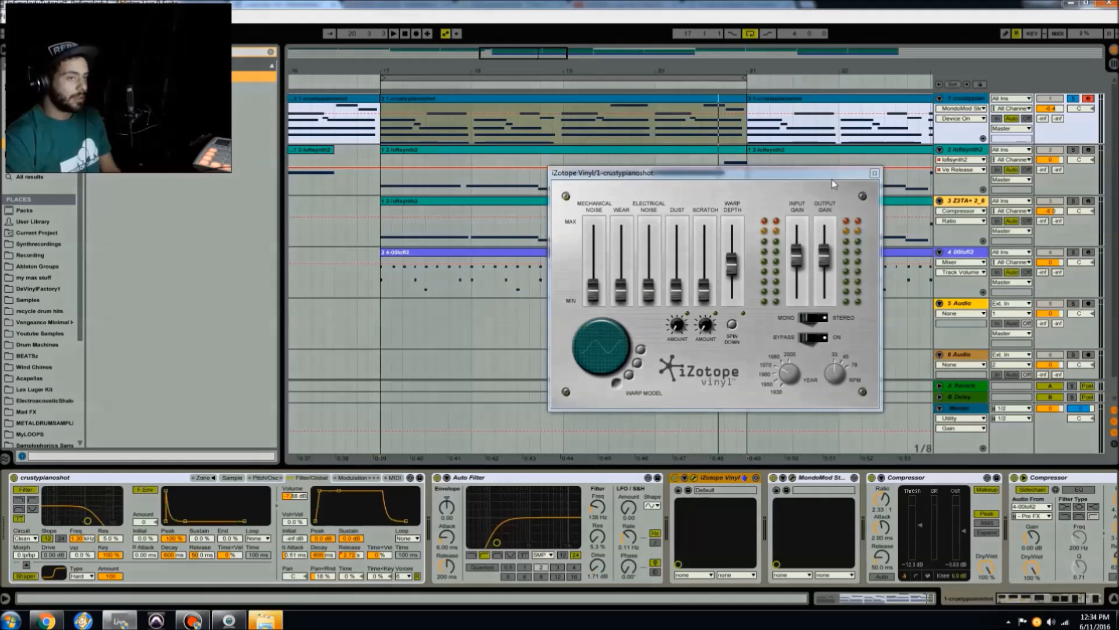
pyautogui.click(874, 173)
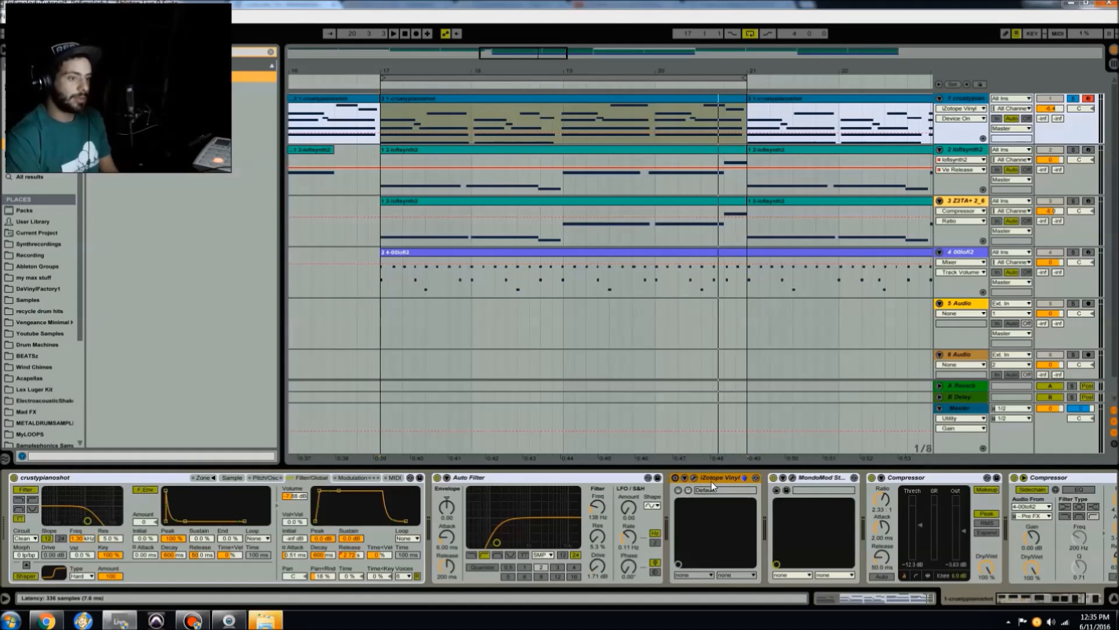
pyautogui.press('Delete')
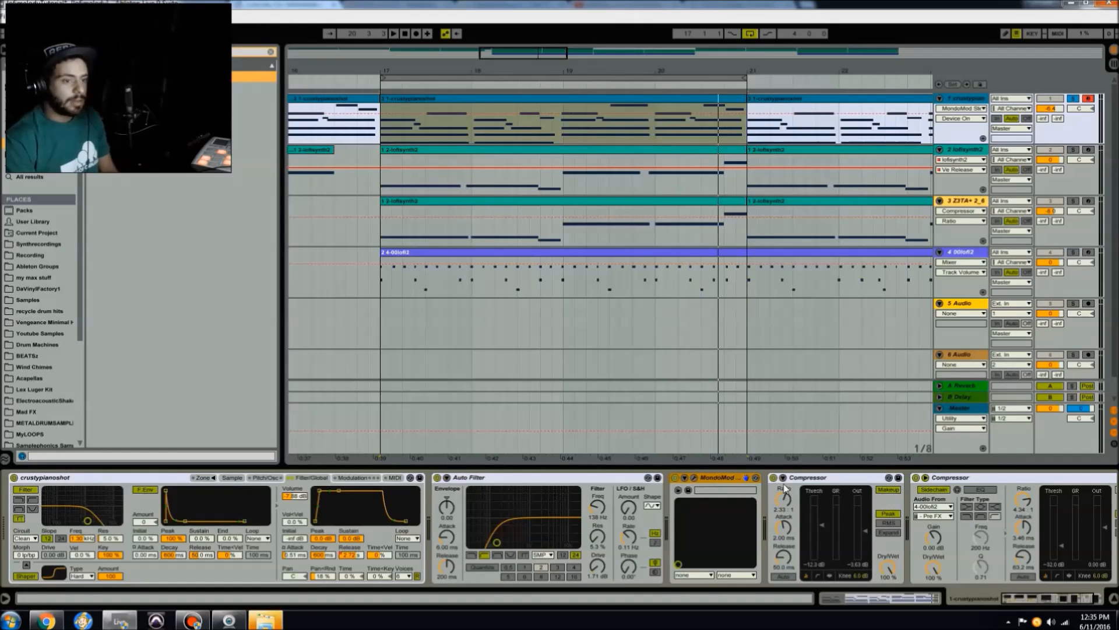
pyautogui.click(1047, 601)
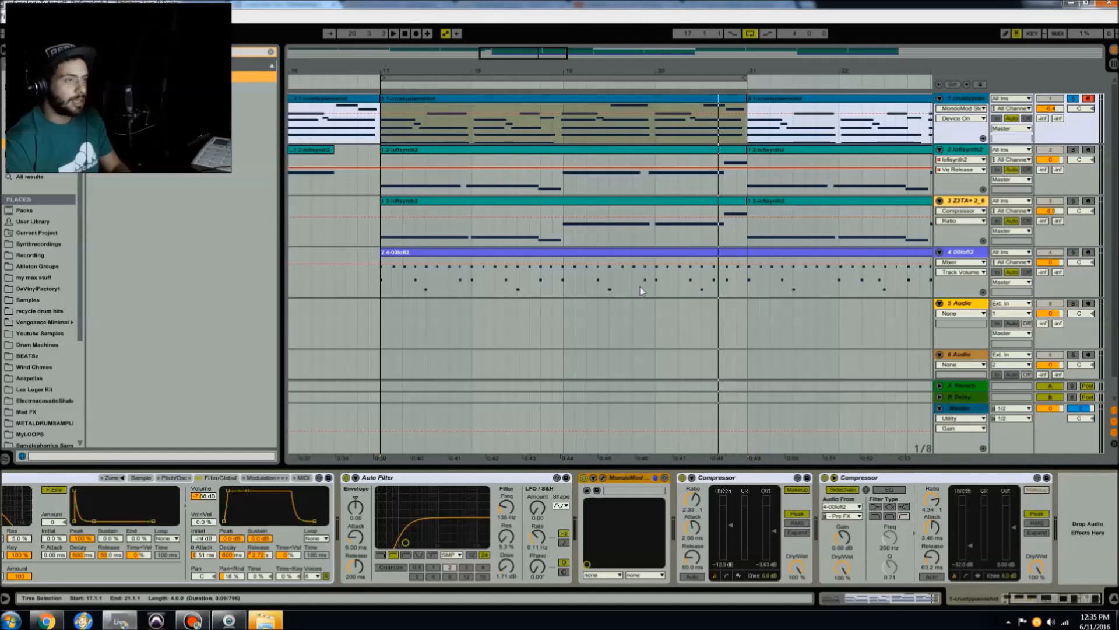
# Step: Solo the lofisynth2 track instead of crustypianoshot, show its devices and play its four-bar loop
pyautogui.click(1074, 99)
pyautogui.click(1073, 149)
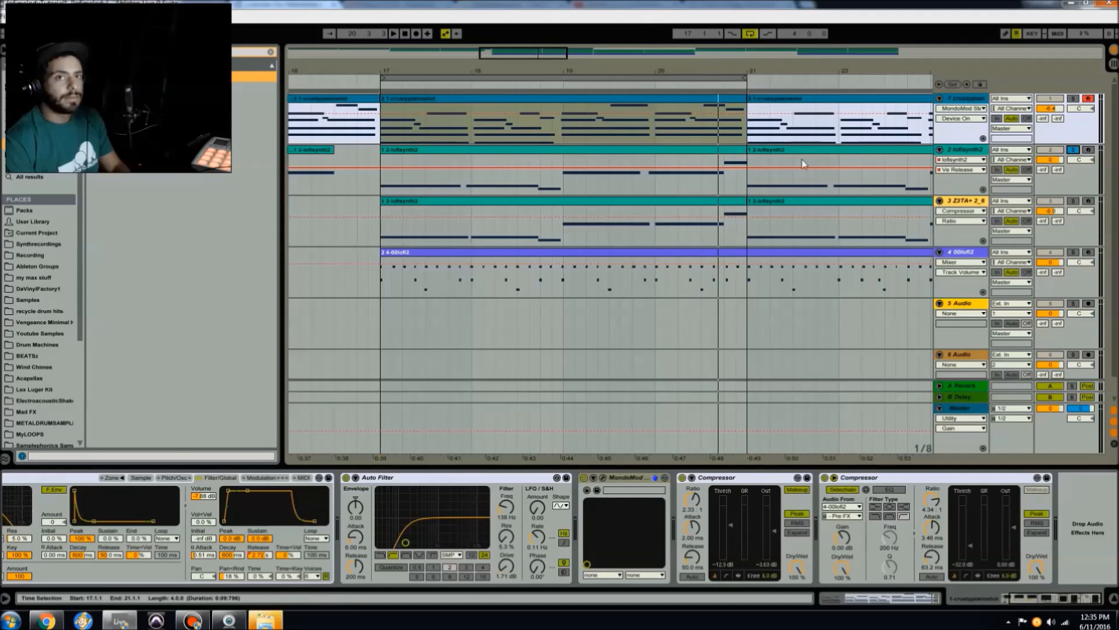
pyautogui.click(635, 160)
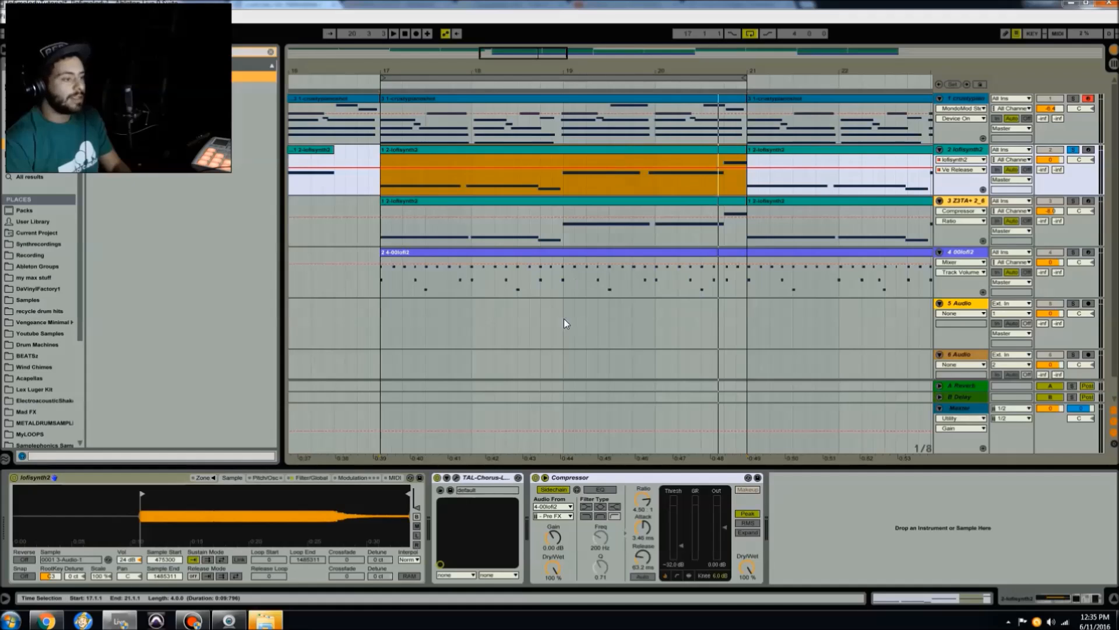
pyautogui.press('space')
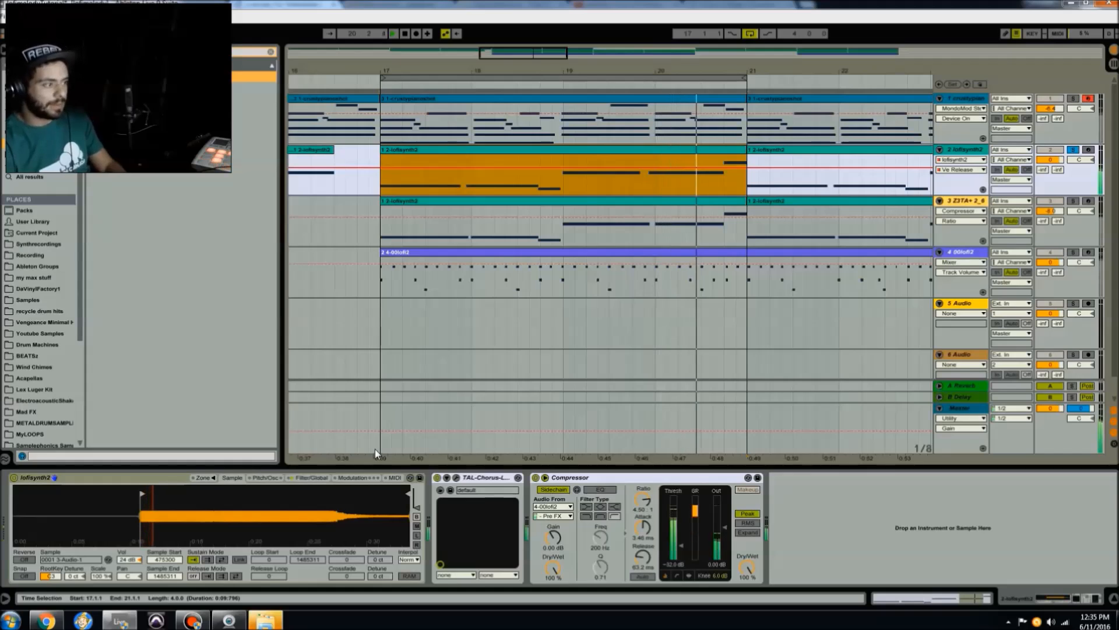
pyautogui.press('space')
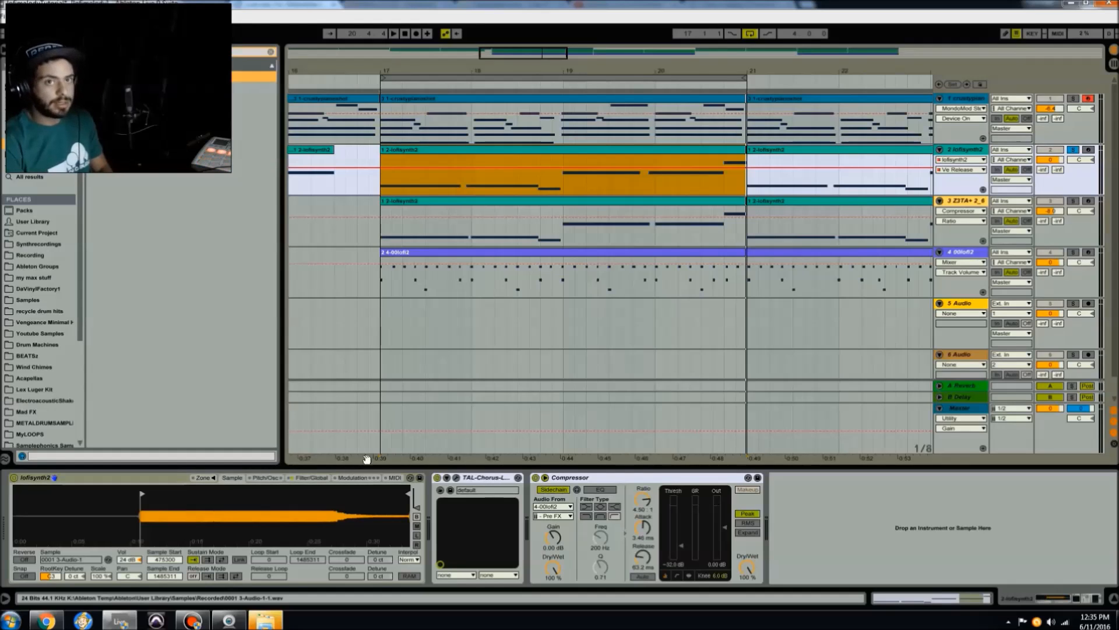
# Step: Arm the lofisynth2 track and examine its Sampler's sample and filter/global settings
pyautogui.click(1089, 150)
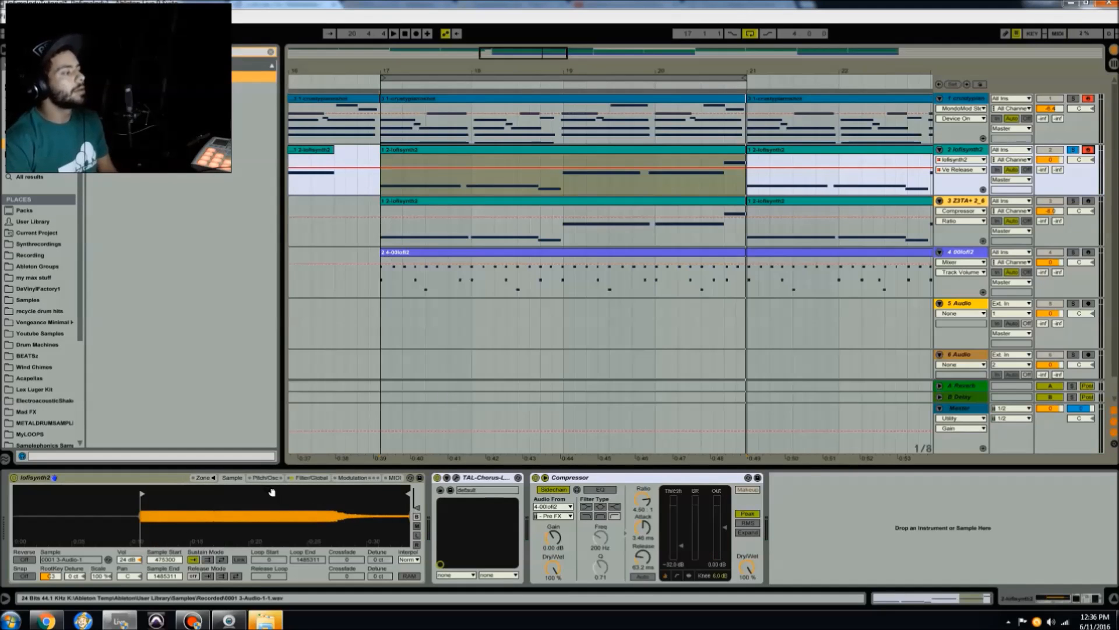
pyautogui.click(309, 478)
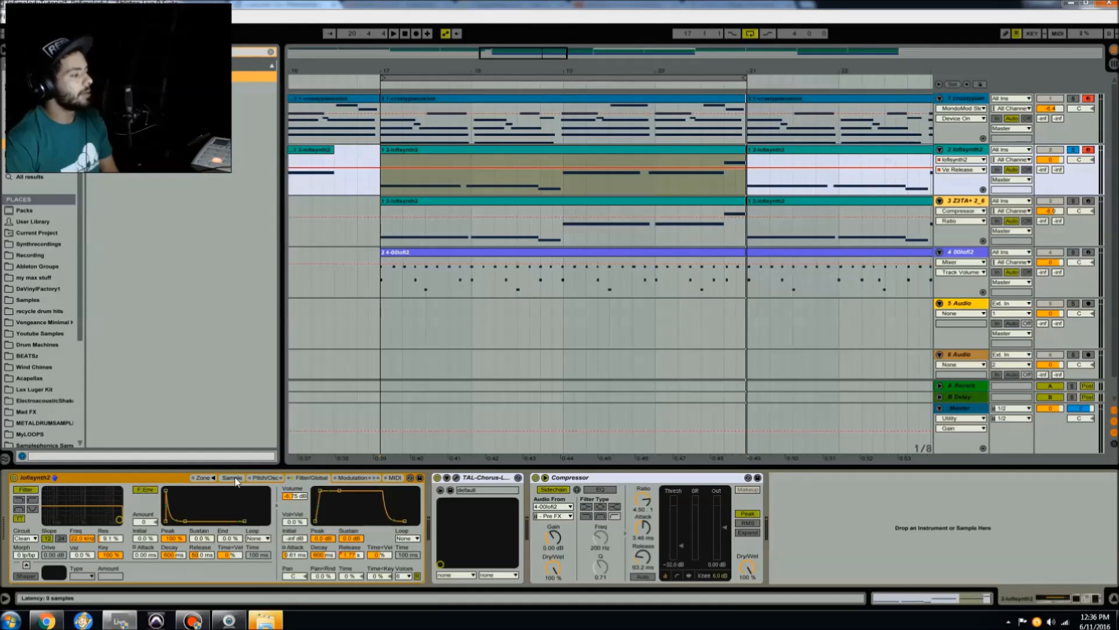
pyautogui.click(232, 478)
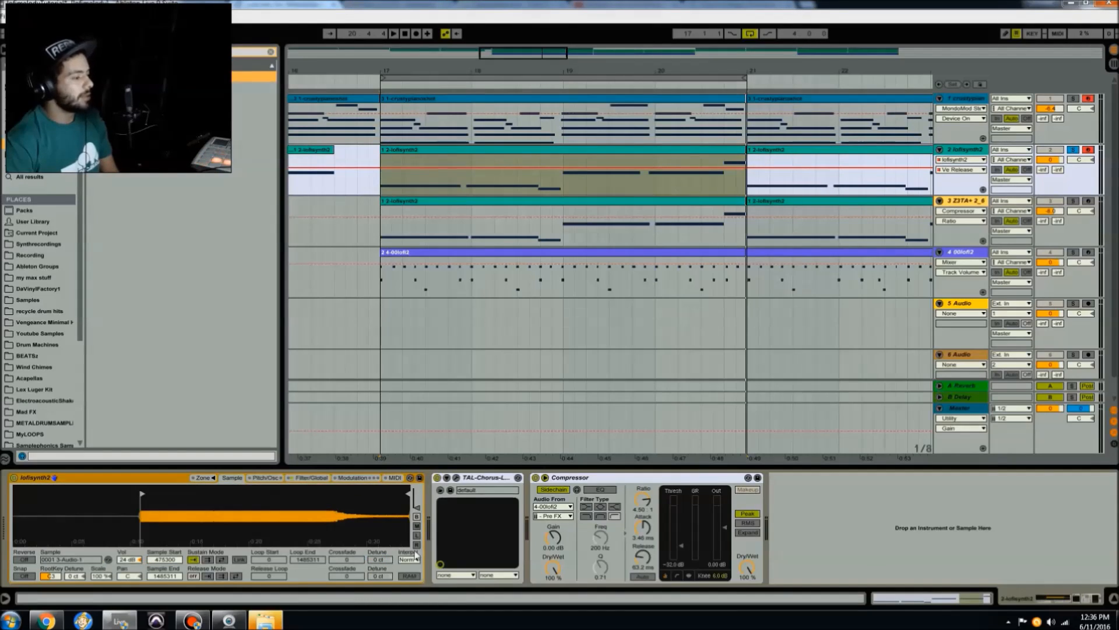
pyautogui.click(312, 478)
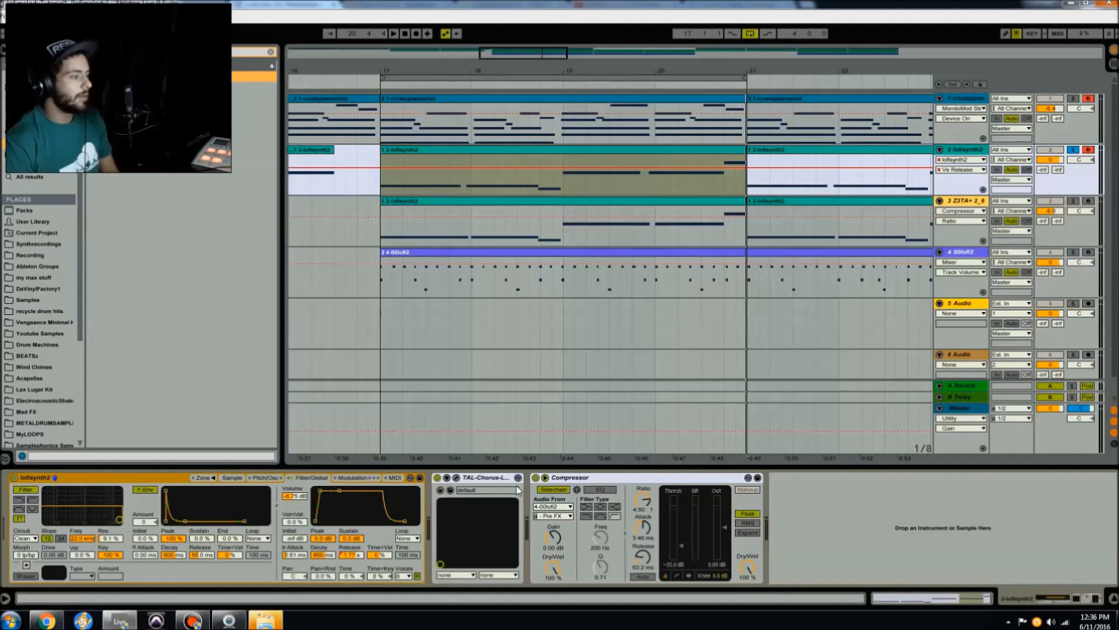
# Step: View the TAL-Chorus-LX plug-in on the lofisynth2 track and compare the loop with it bypassed and switched on
pyautogui.click(456, 477)
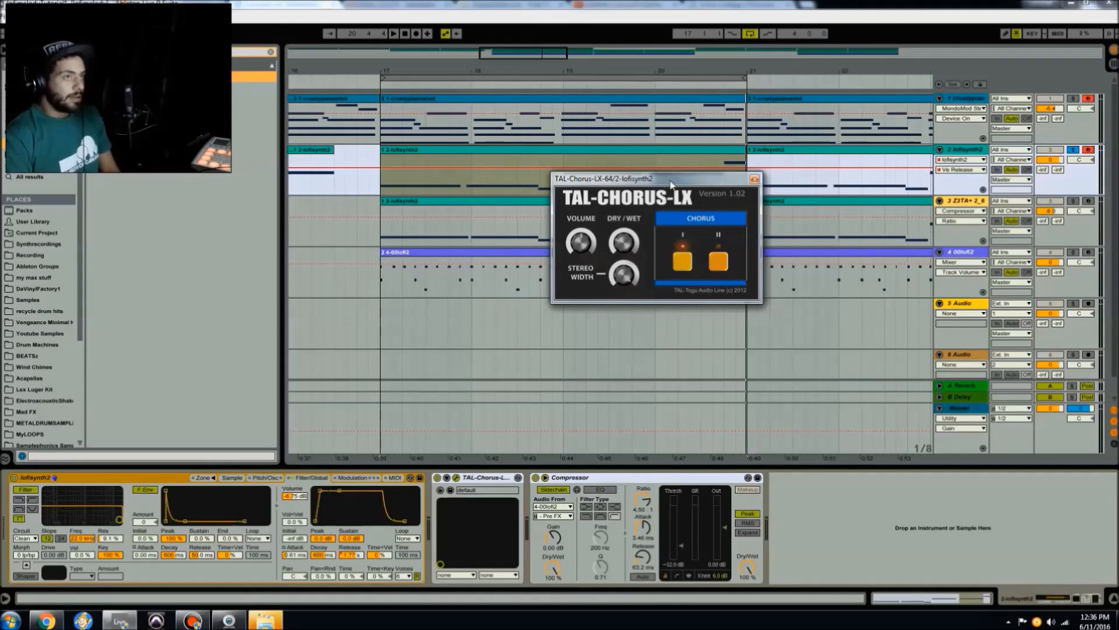
pyautogui.moveTo(671, 181); pyautogui.dragTo(561, 189)
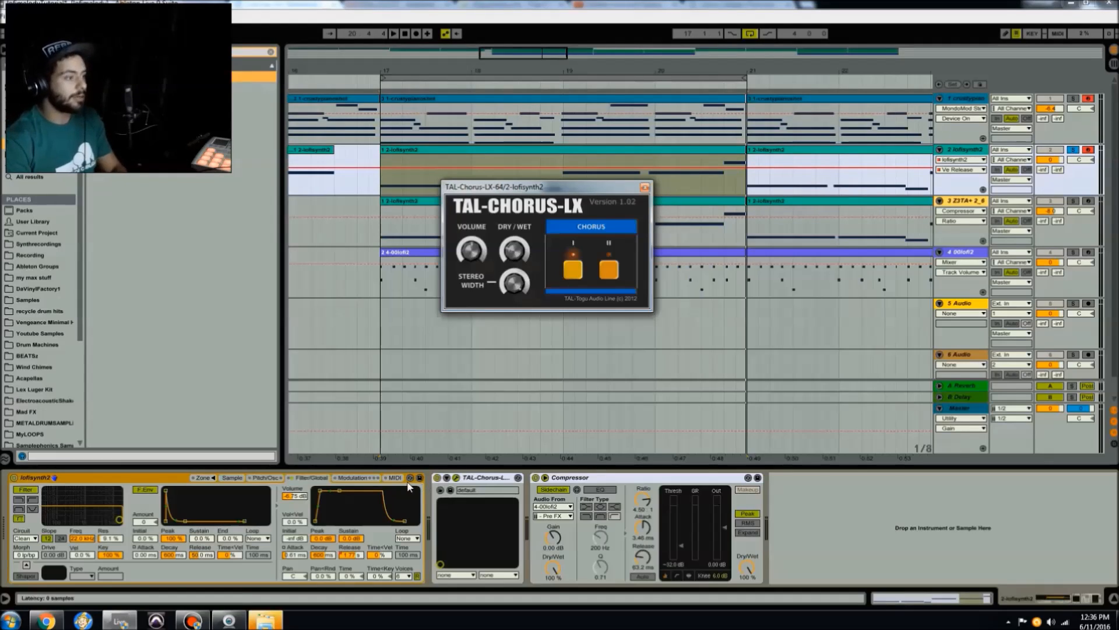
pyautogui.click(439, 480)
pyautogui.press('space')
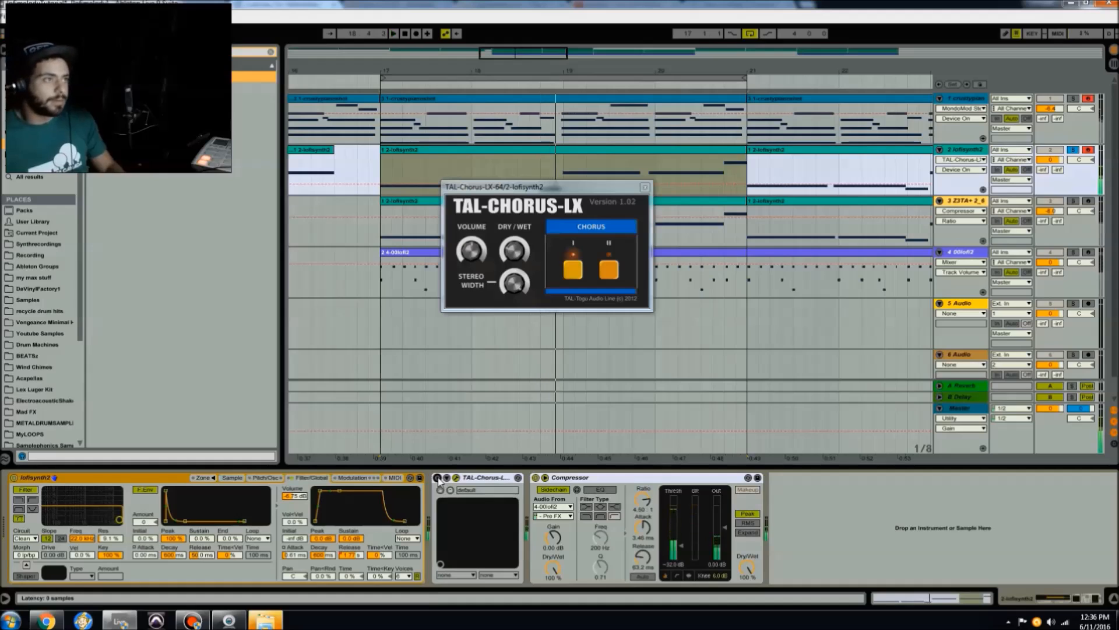
pyautogui.press('space')
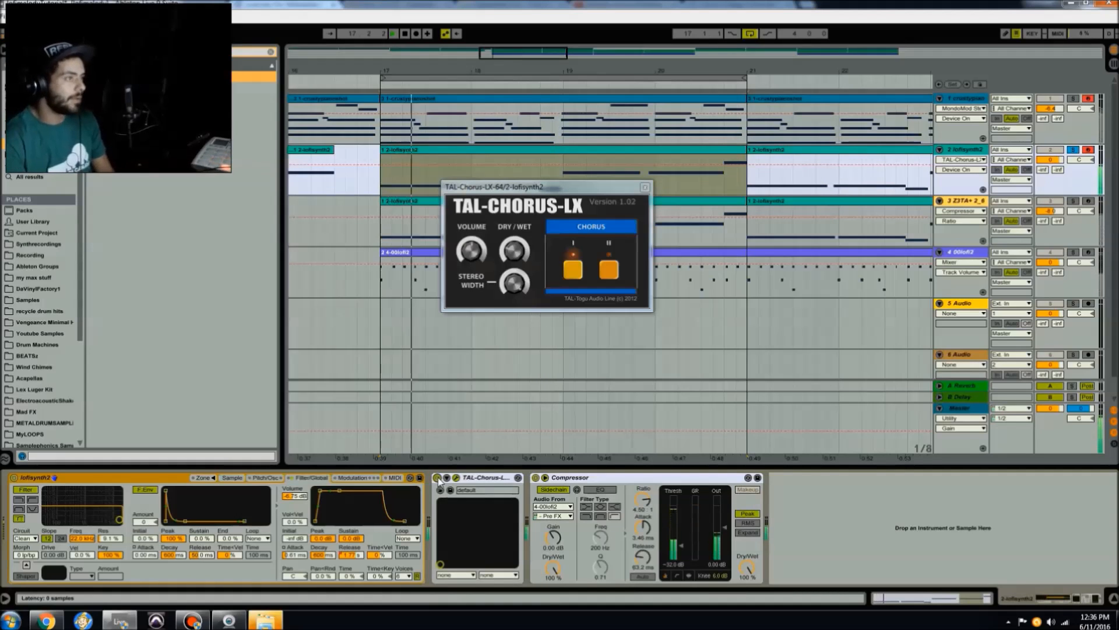
pyautogui.click(520, 252)
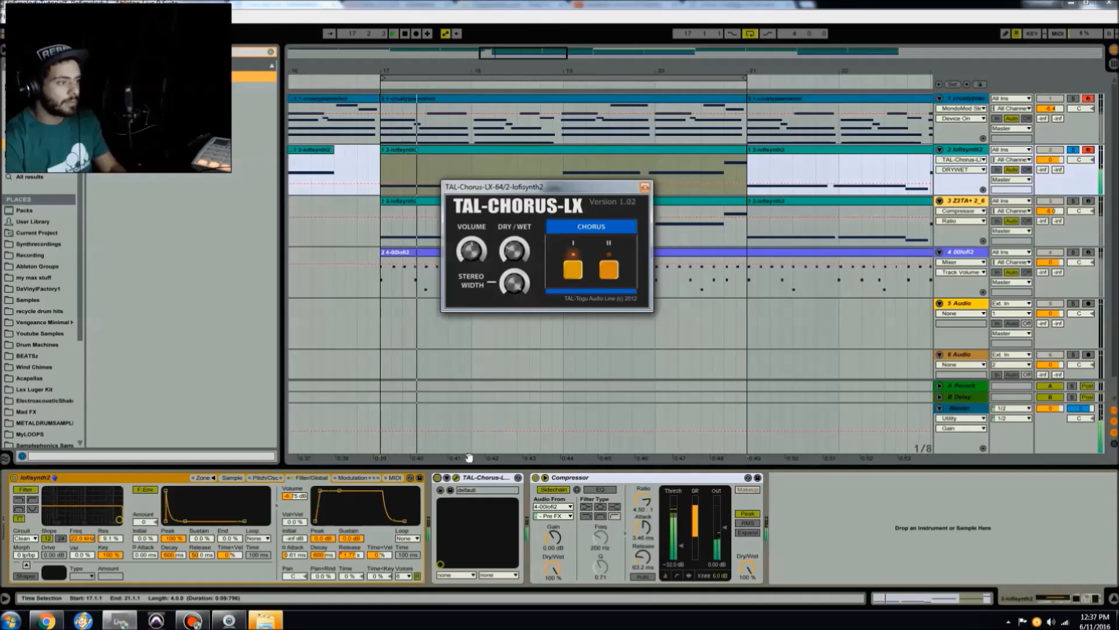
pyautogui.click(438, 478)
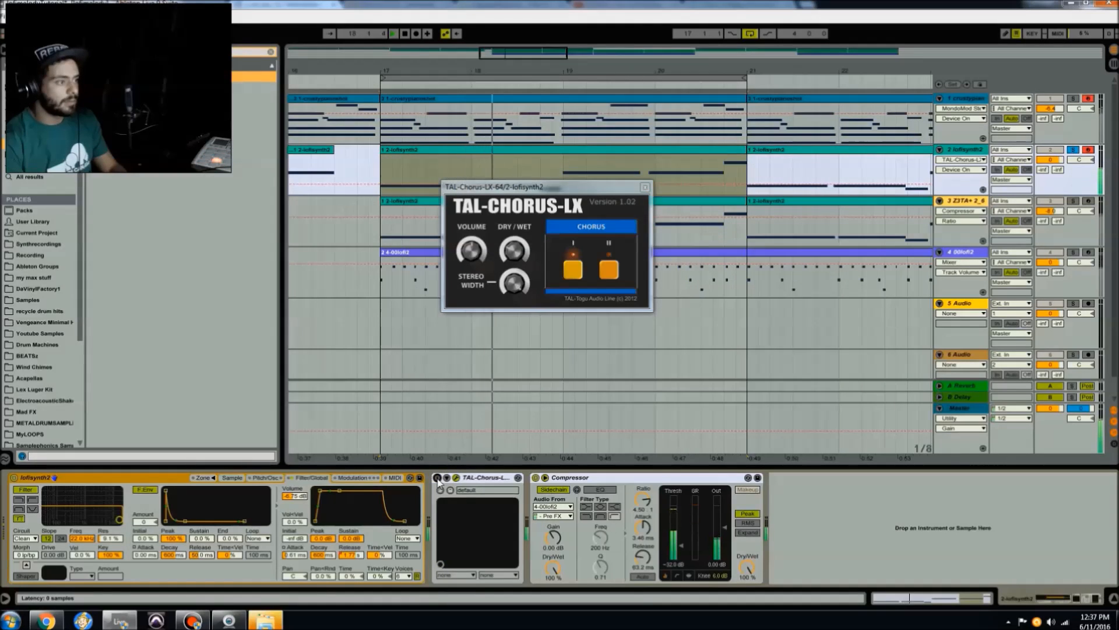
pyautogui.click(437, 478)
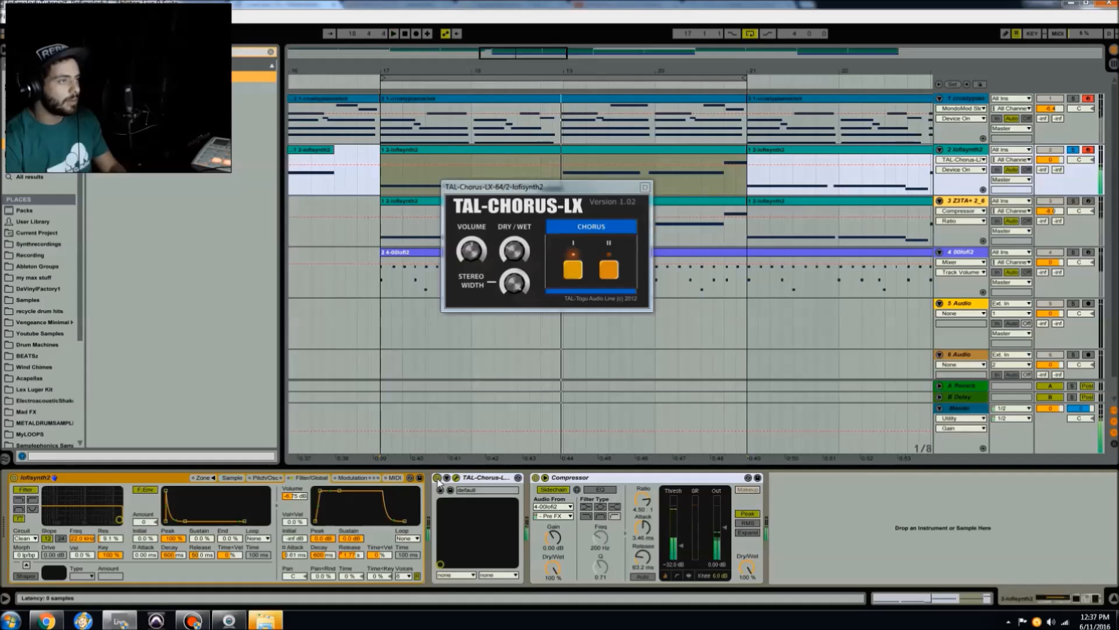
pyautogui.click(645, 189)
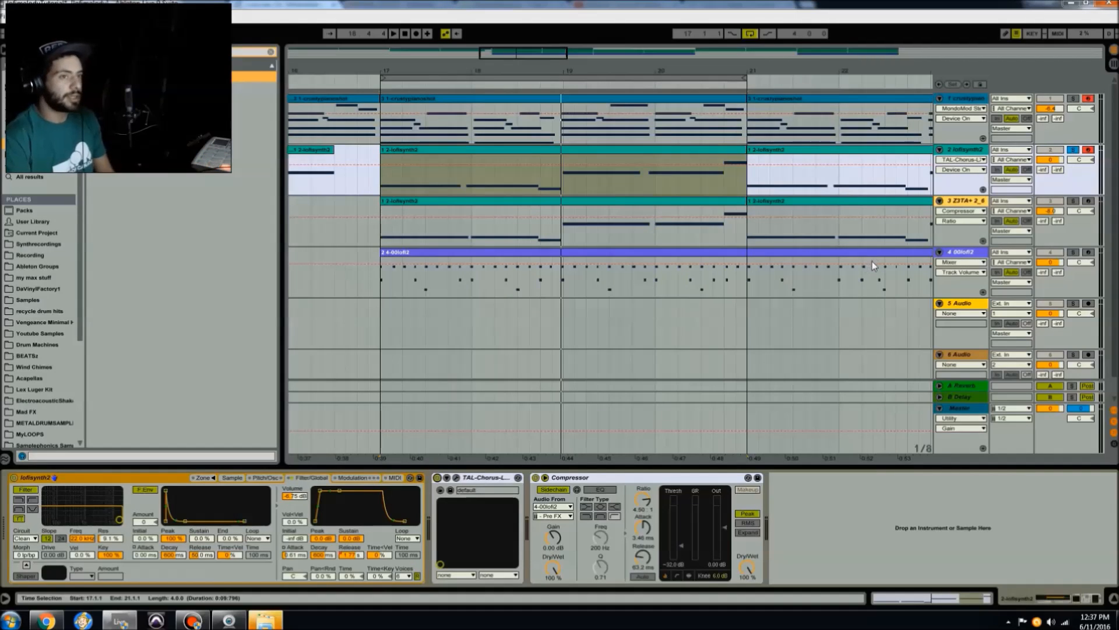
# Step: Solo the Z3TA+ 2 bass track and play its loop, first alone and then together with lofisynth2
pyautogui.click(959, 203)
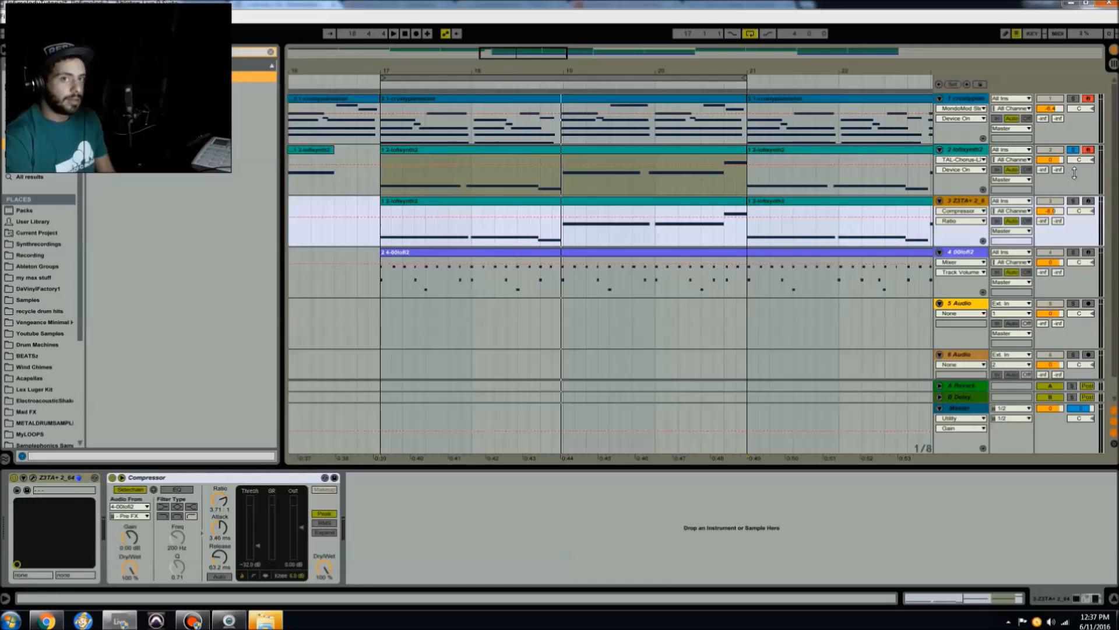
pyautogui.click(1073, 152)
pyautogui.click(1073, 202)
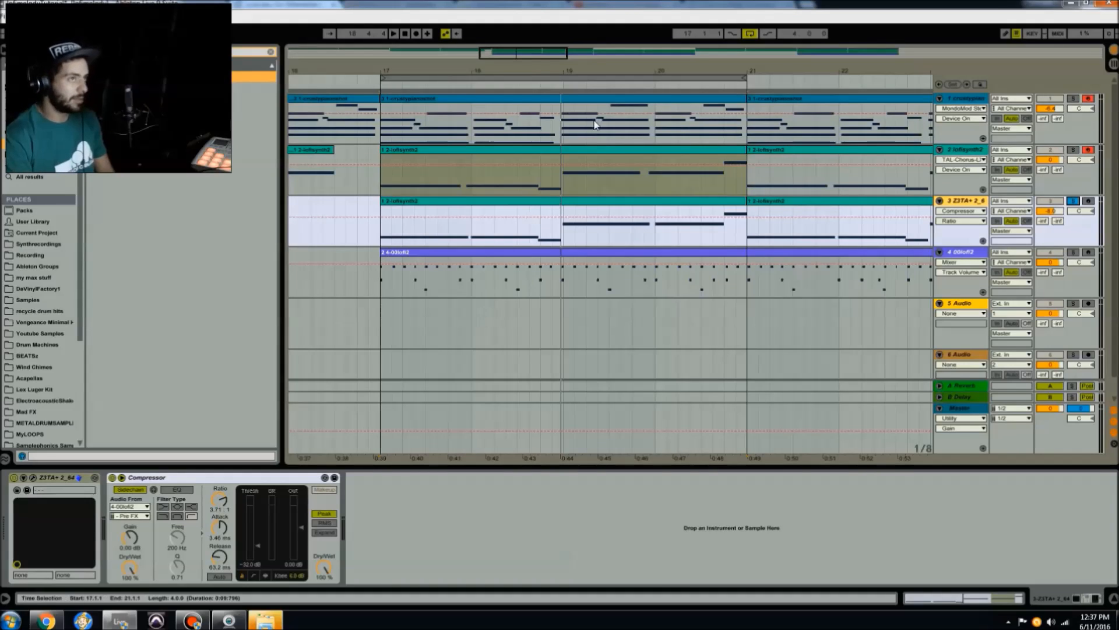
pyautogui.click(595, 255)
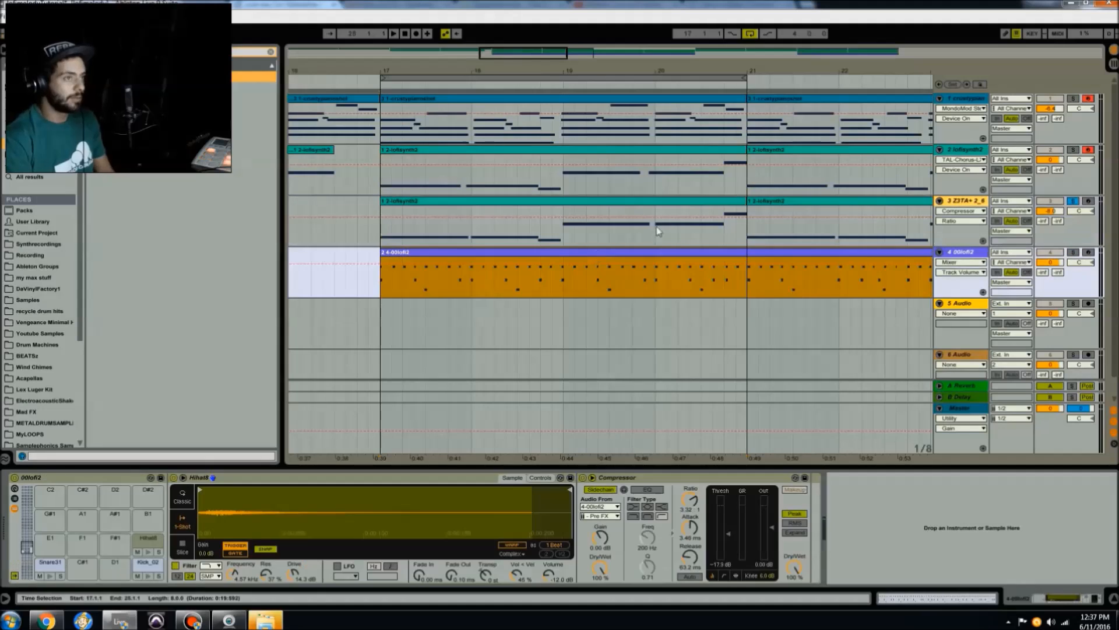
pyautogui.click(692, 204)
pyautogui.press('space')
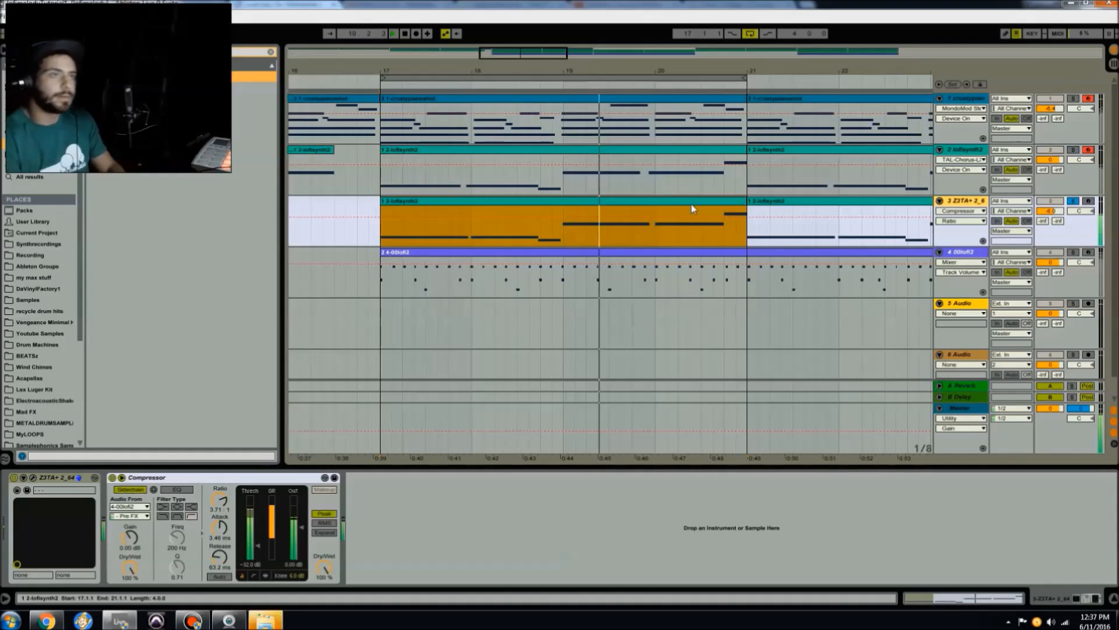
pyautogui.press('space')
pyautogui.click(1074, 152)
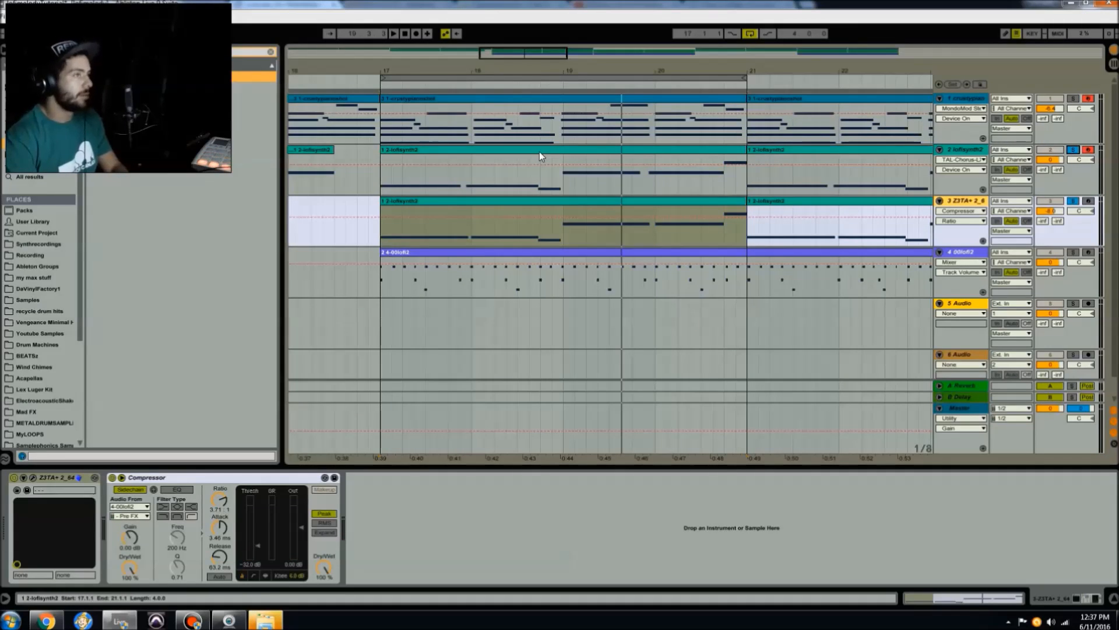
pyautogui.press('space')
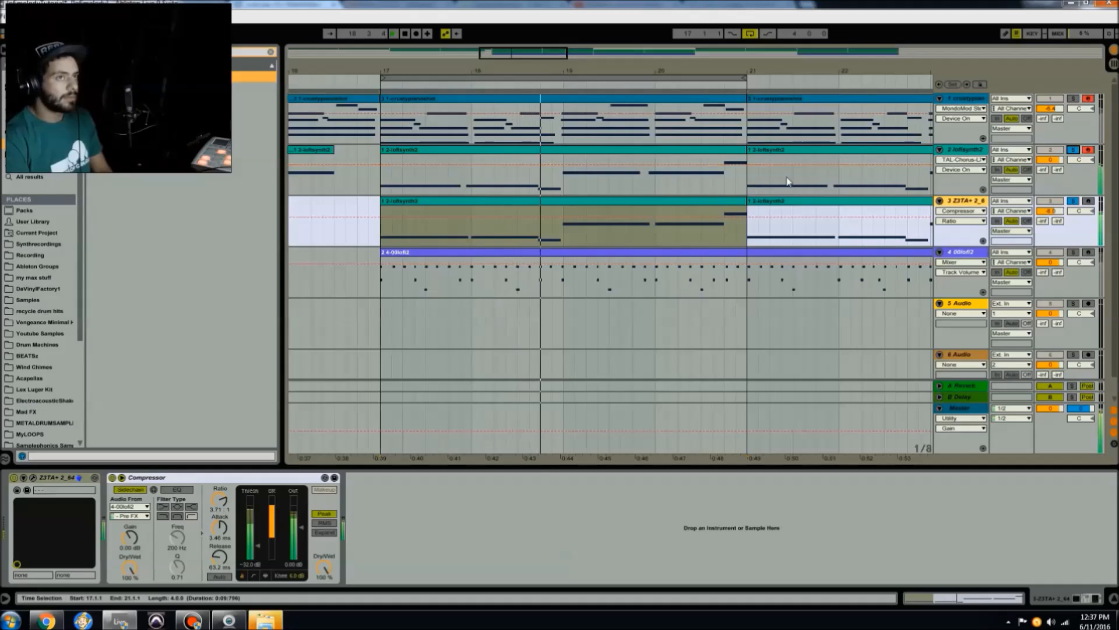
# Step: View the Z3TA+ 2 bass patch's filters and the waveforms of oscillators 2 and 3, with lofisynth2 no longer soloed
pyautogui.click(33, 477)
pyautogui.moveTo(753, 161); pyautogui.dragTo(579, 76)
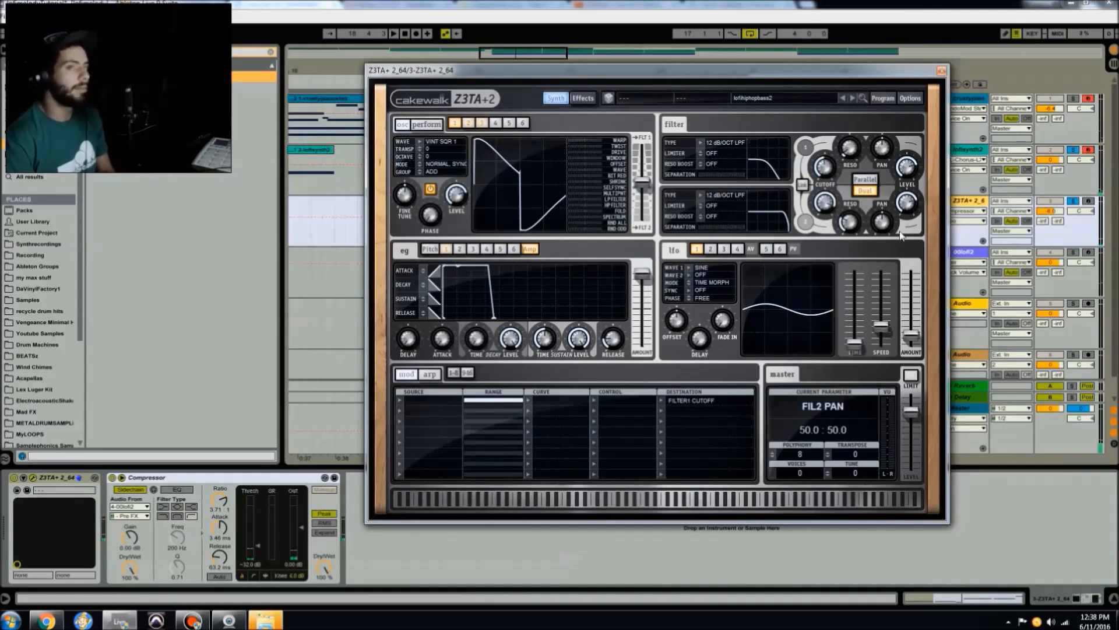
pyautogui.click(1073, 149)
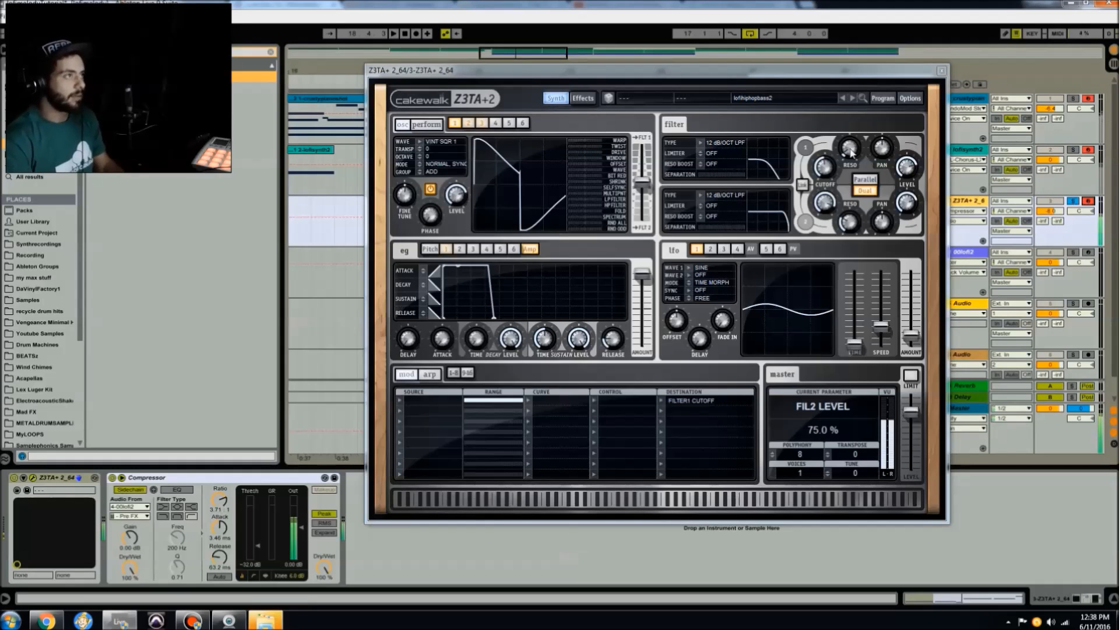
pyautogui.click(482, 124)
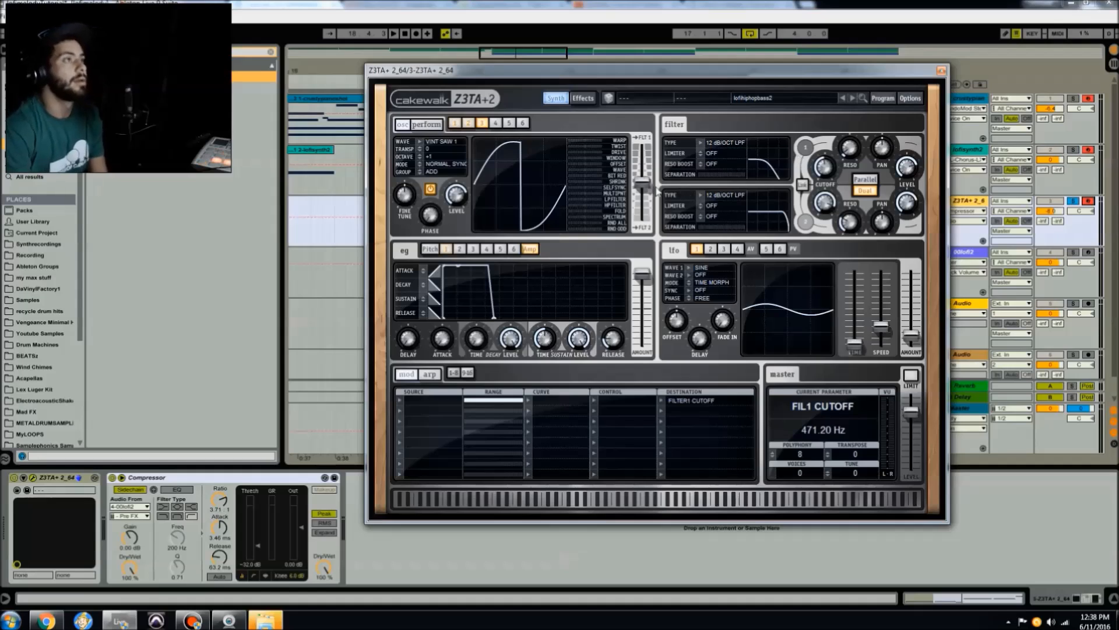
pyautogui.click(470, 123)
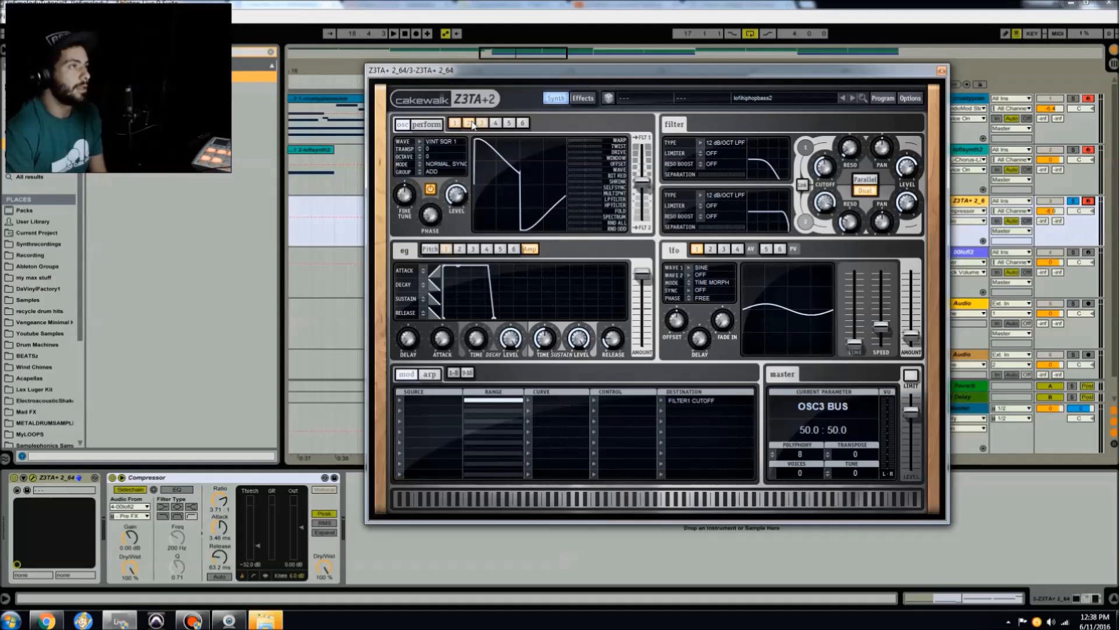
pyautogui.click(482, 123)
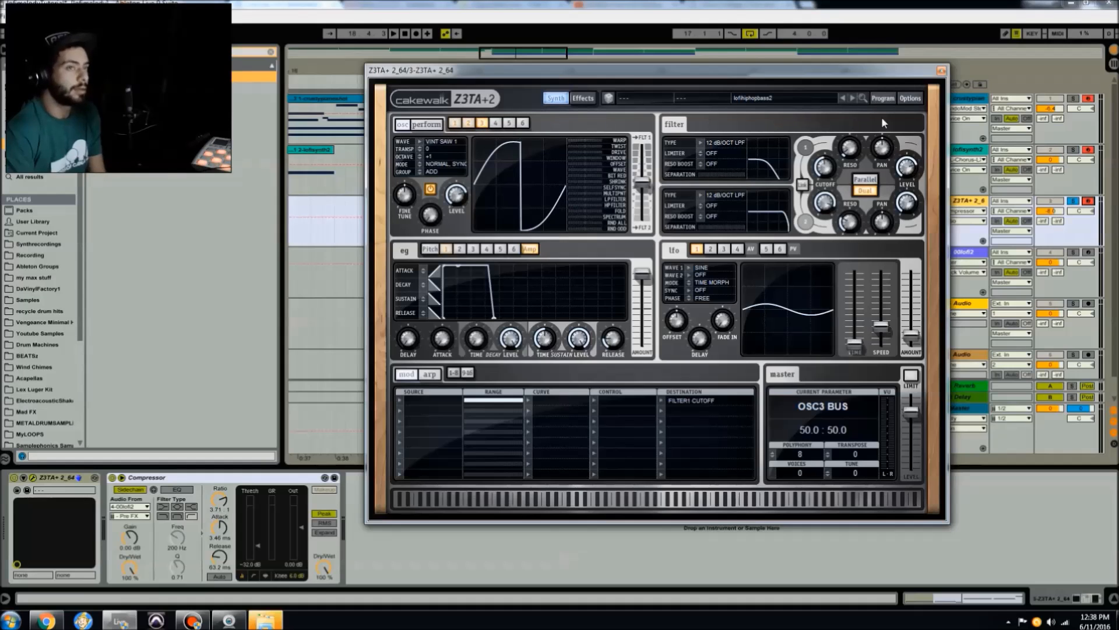
pyautogui.click(942, 71)
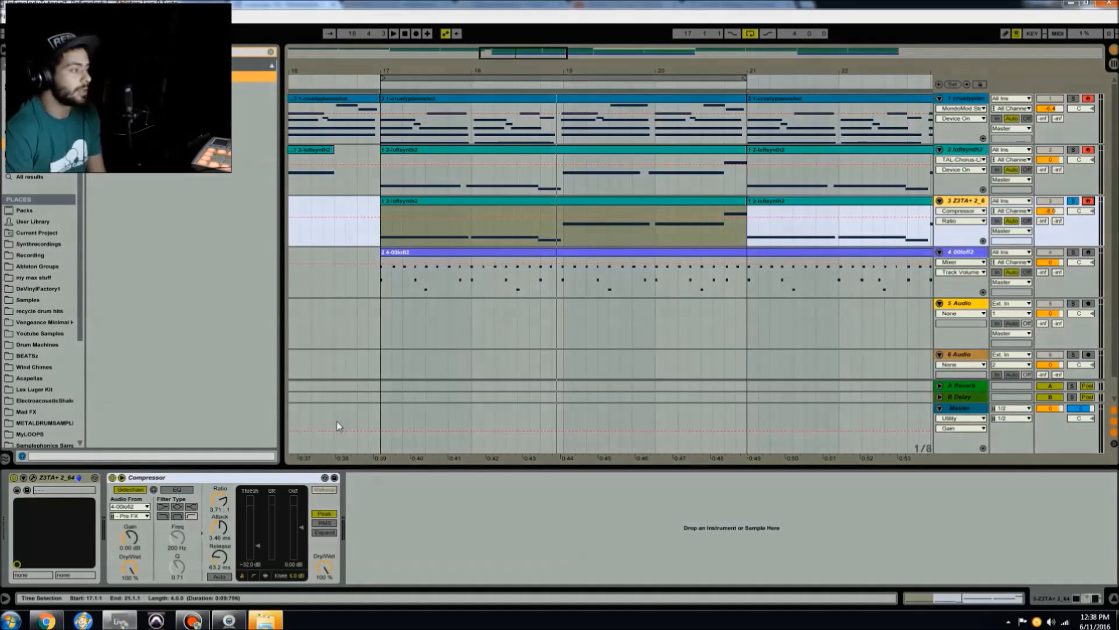
# Step: Solo the 00lofi2 drum track and disarm the crustypianoshot track
pyautogui.click(1073, 252)
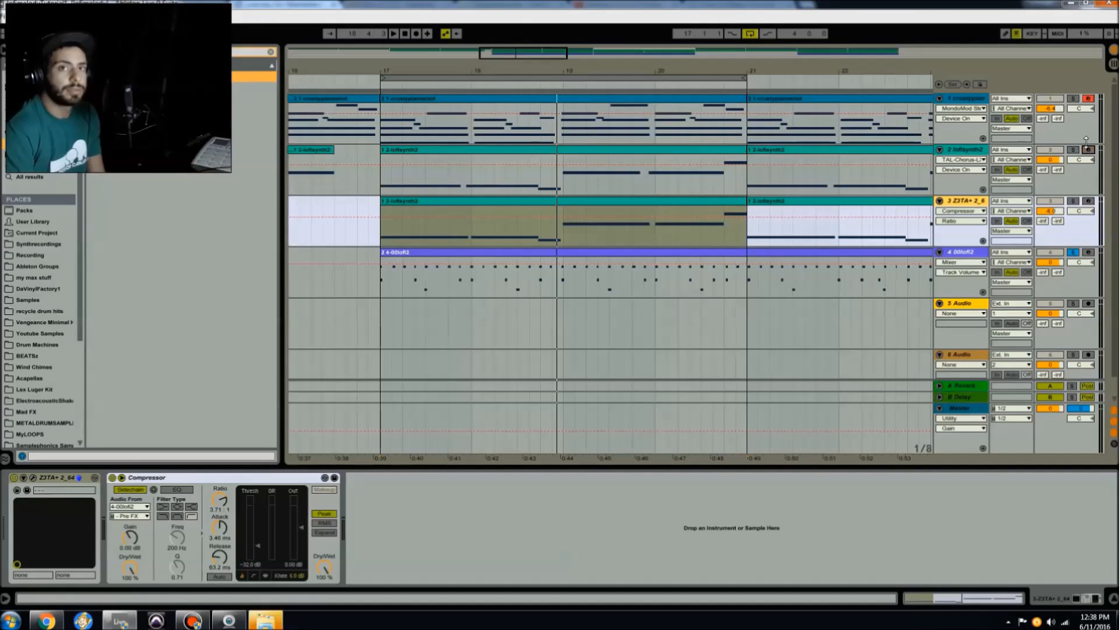
pyautogui.click(1088, 99)
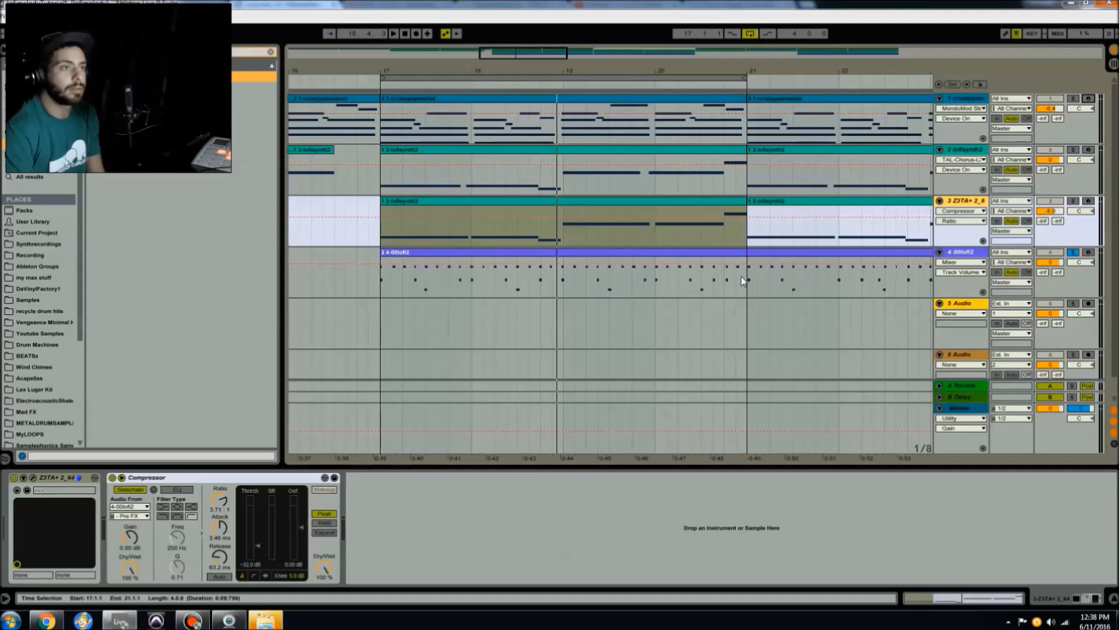
# Step: Open the 00lofi2 drum clip in the note editor and play its hi-hat, kick and snare pattern
pyautogui.click(630, 255)
pyautogui.doubleClick(605, 260)
pyautogui.press('space')
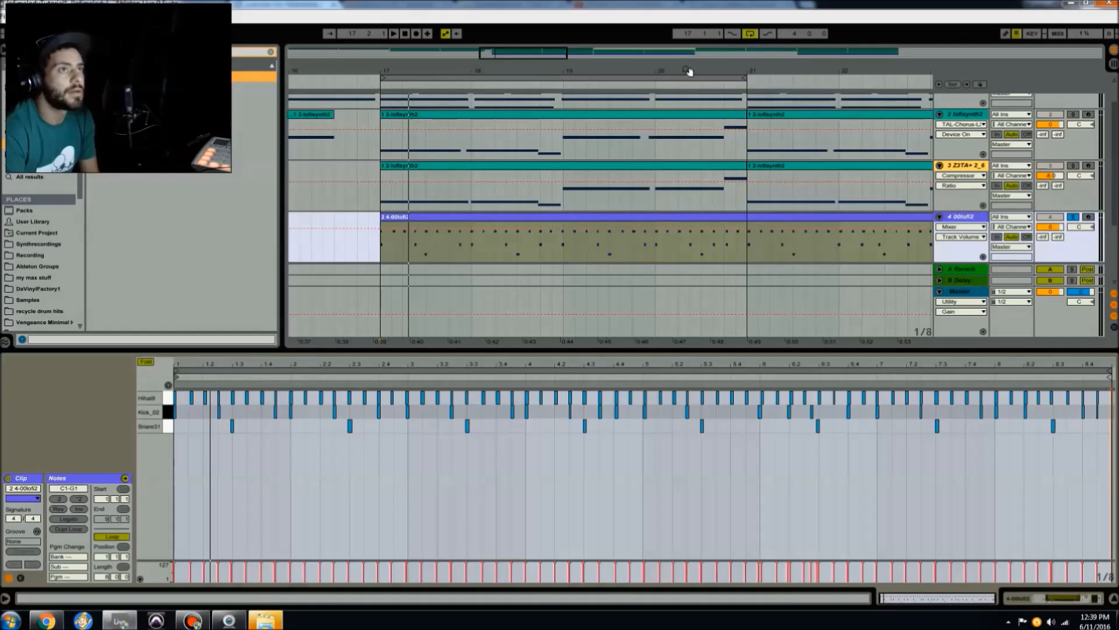
# Step: Extend the loop to bars 17 to 25 and play the drums with the Z3TA+ 2 bass and lofisynth2 also soloed
pyautogui.moveTo(688, 71); pyautogui.dragTo(683, 30)
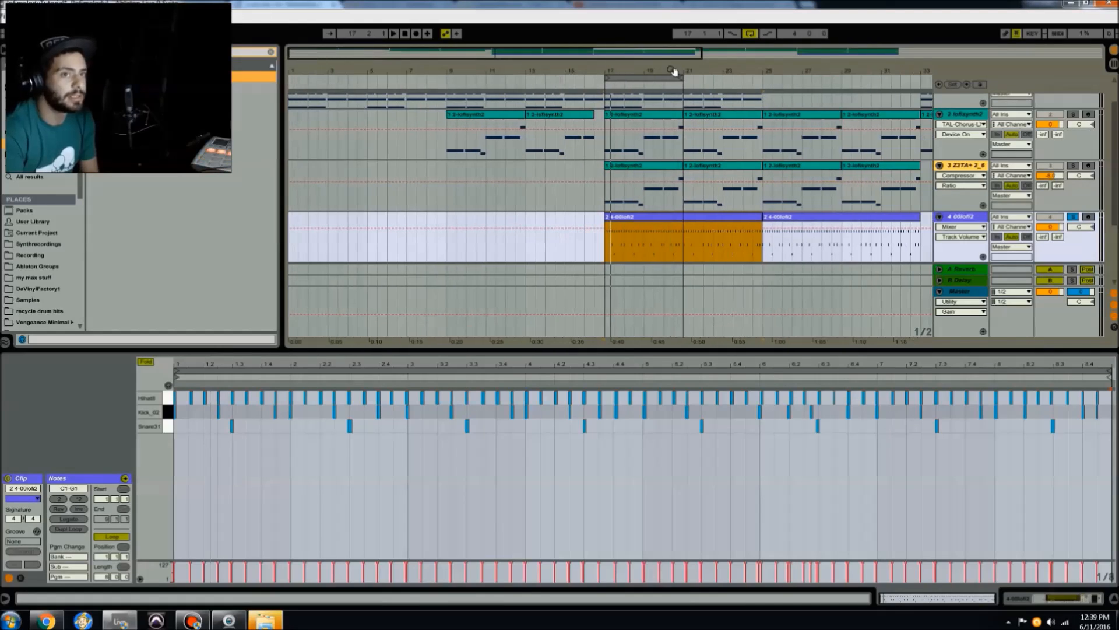
pyautogui.moveTo(680, 78); pyautogui.dragTo(765, 75)
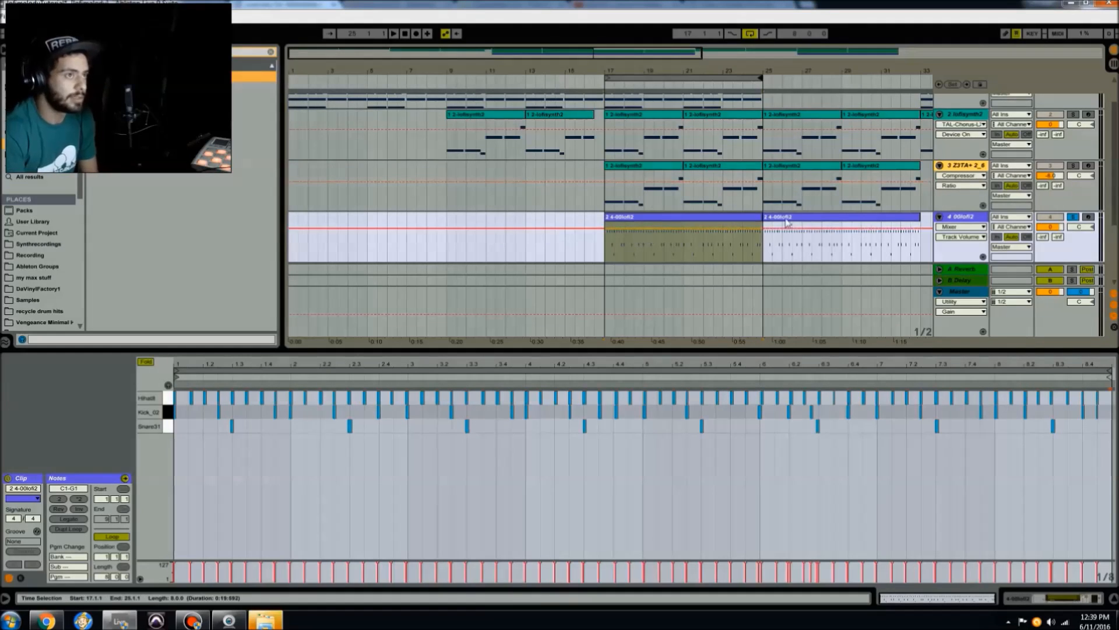
pyautogui.press('space')
pyautogui.click(1074, 166)
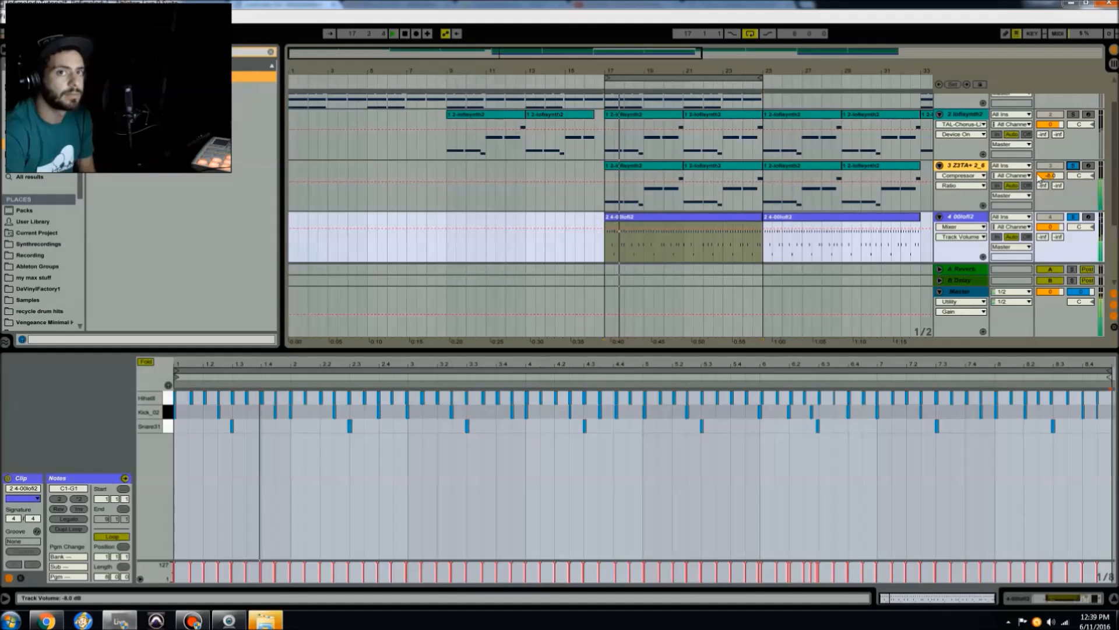
pyautogui.click(1073, 114)
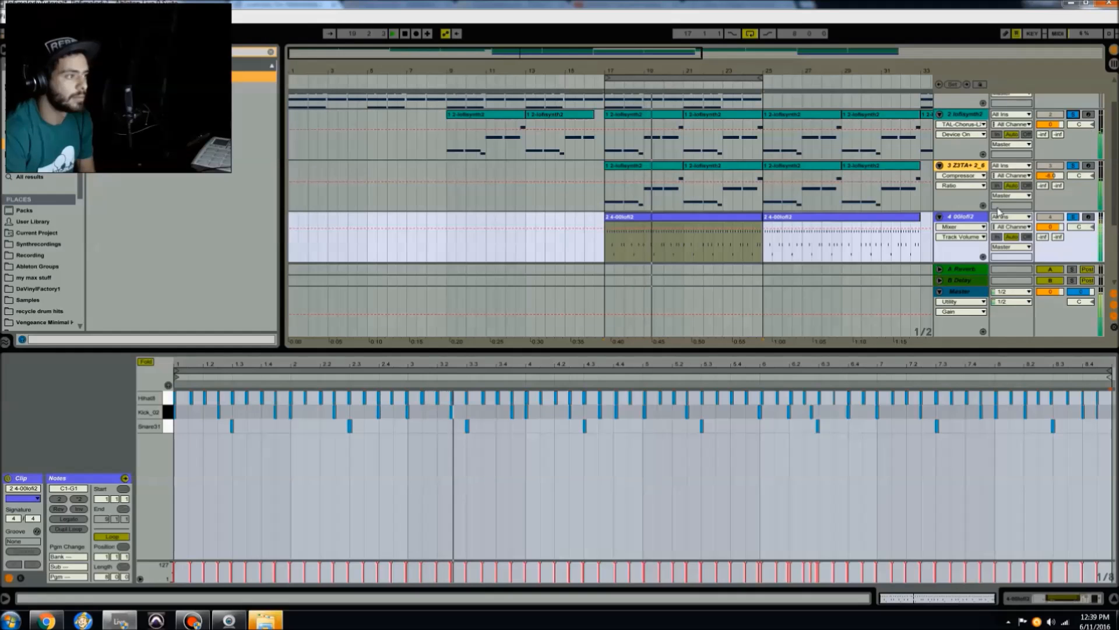
pyautogui.doubleClick(644, 409)
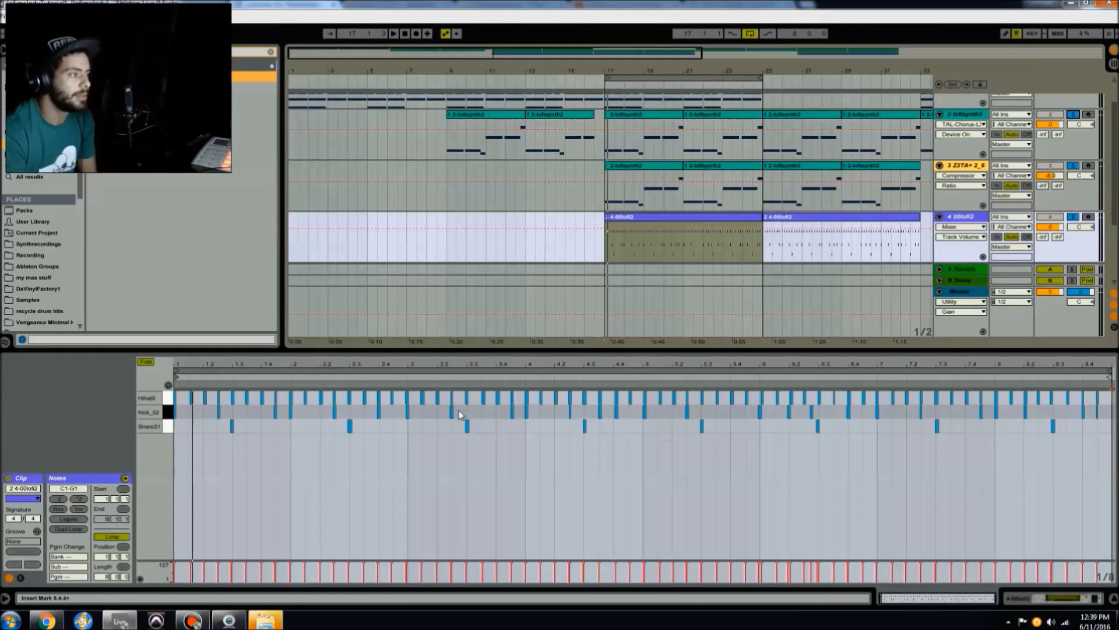
# Step: Remove the solo from the bass and lofisynth2 tracks, leaving only 00lofi2 soloed, and show the drum rack's devices
pyautogui.click(950, 218)
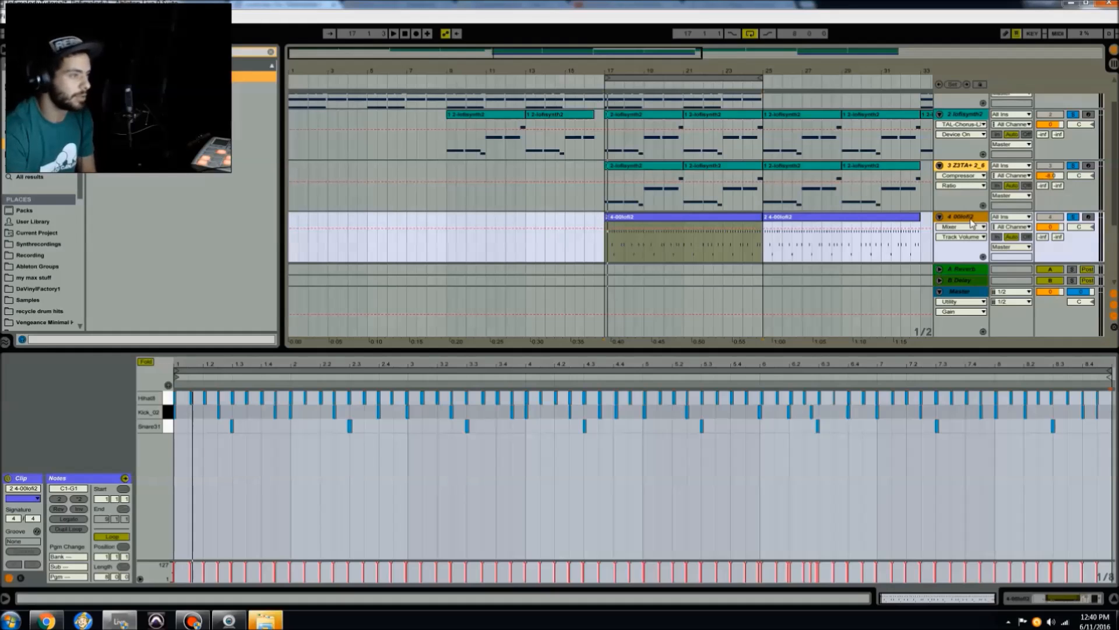
pyautogui.scroll(1, 636, 152)
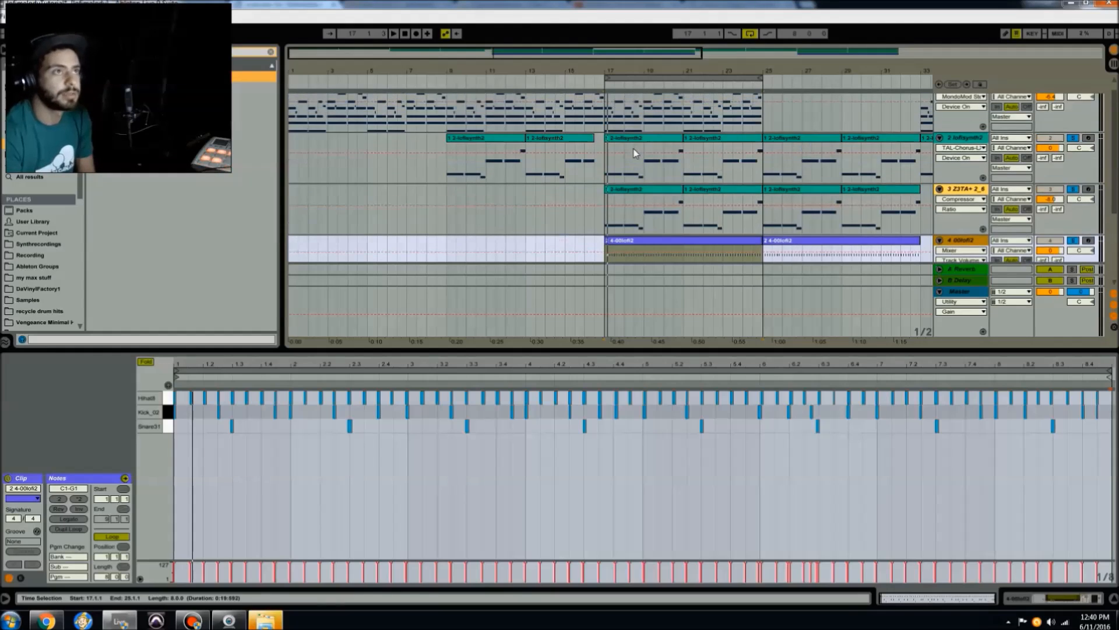
pyautogui.scroll(1, 635, 153)
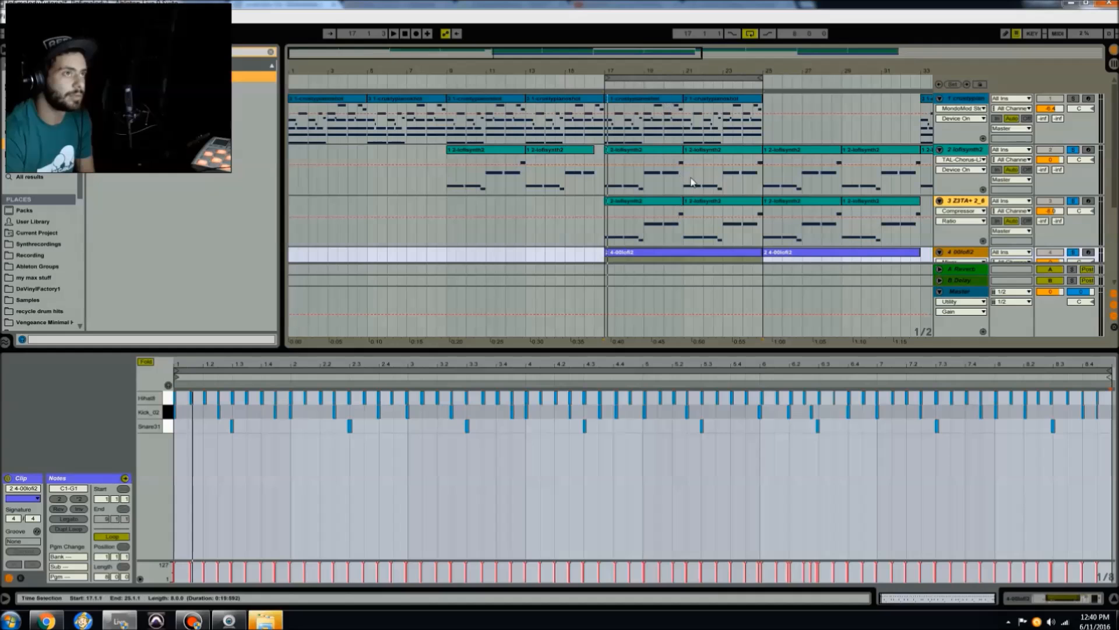
pyautogui.scroll(-2, 739, 200)
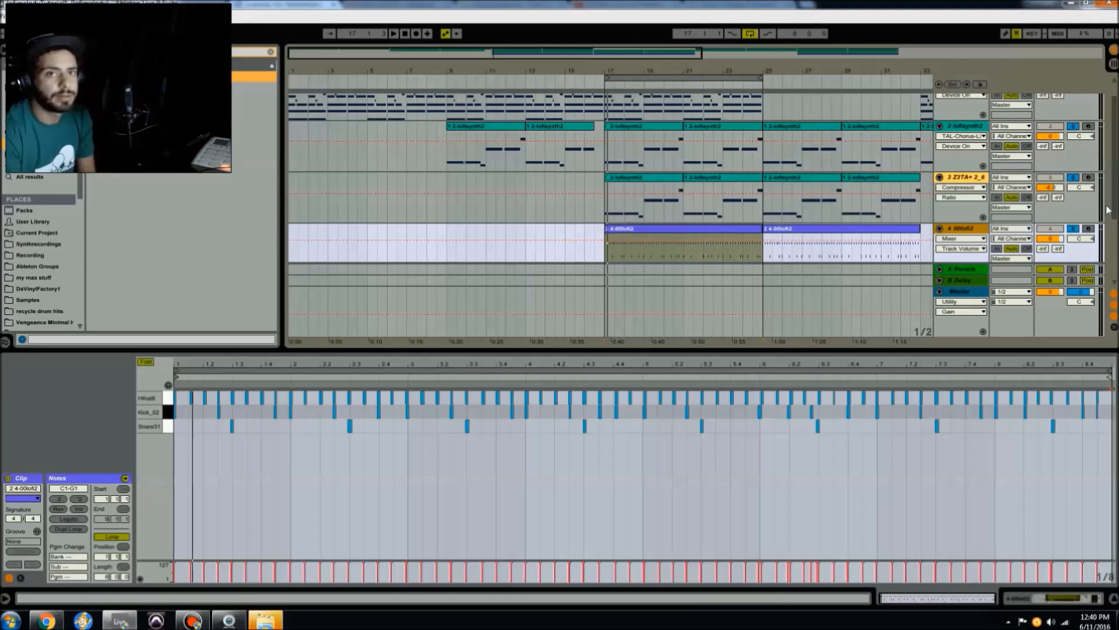
pyautogui.click(1075, 178)
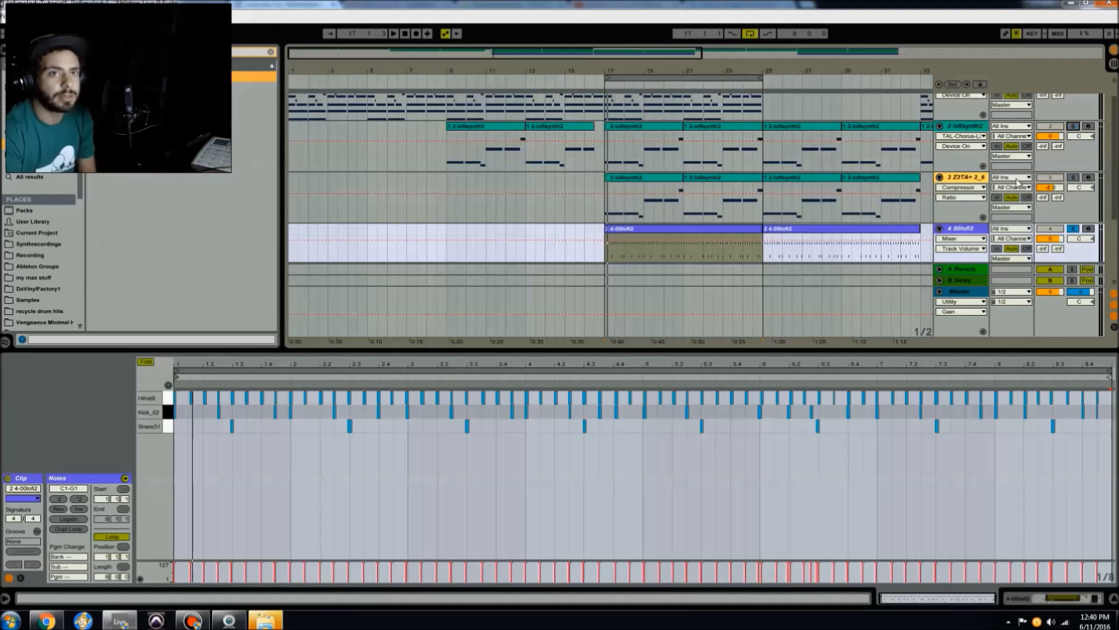
pyautogui.click(973, 233)
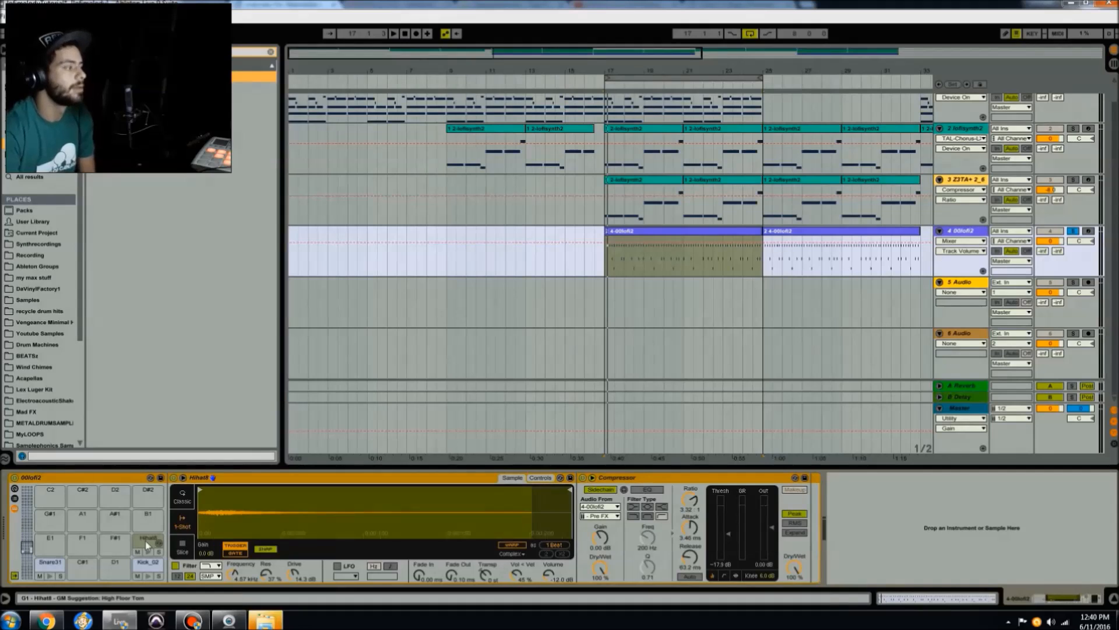
# Step: Play the loop while trying a higher filter frequency and zero filter drive on Kick_02, undoing each change
pyautogui.click(151, 564)
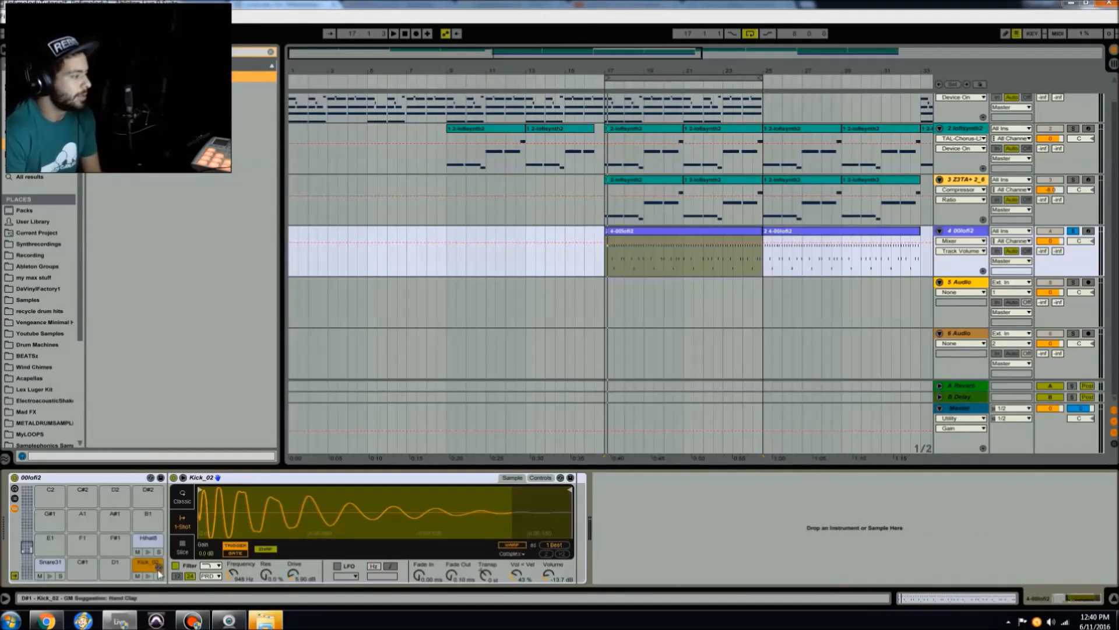
pyautogui.click(218, 576)
pyautogui.click(216, 569)
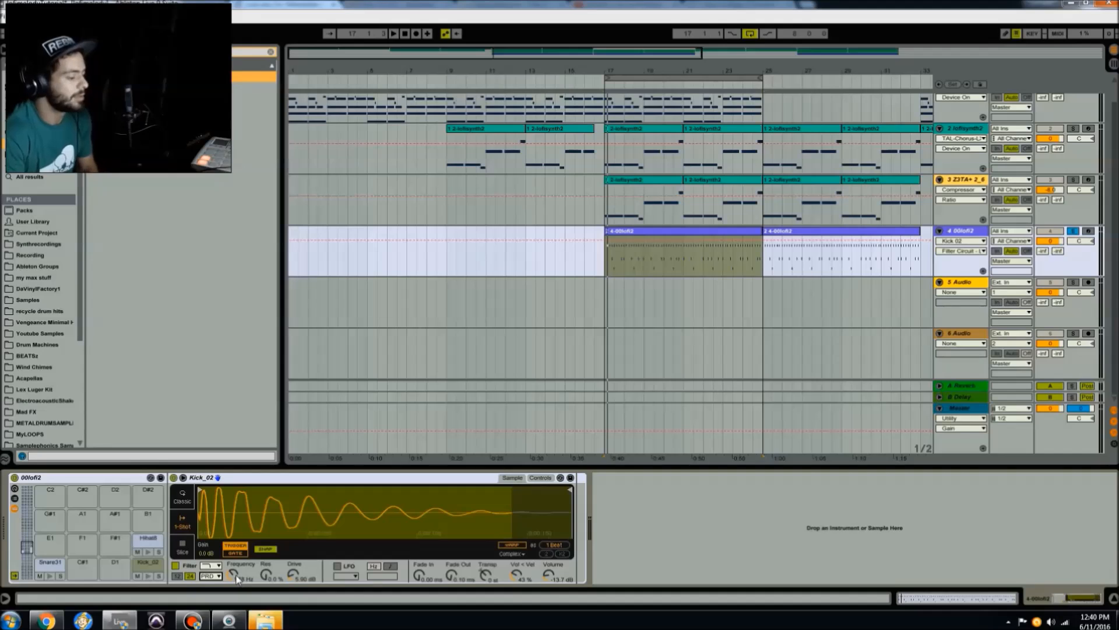
pyautogui.press('space')
pyautogui.moveTo(236, 577); pyautogui.dragTo(236, 542)
pyautogui.hotkey('ctrl', 'z')
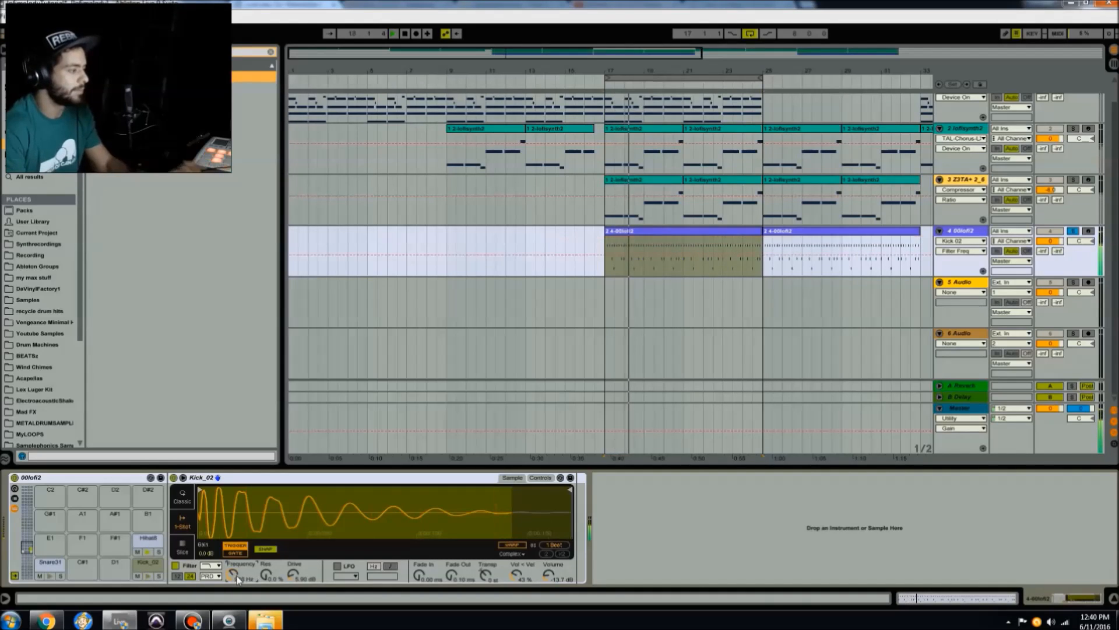
pyautogui.click(291, 578)
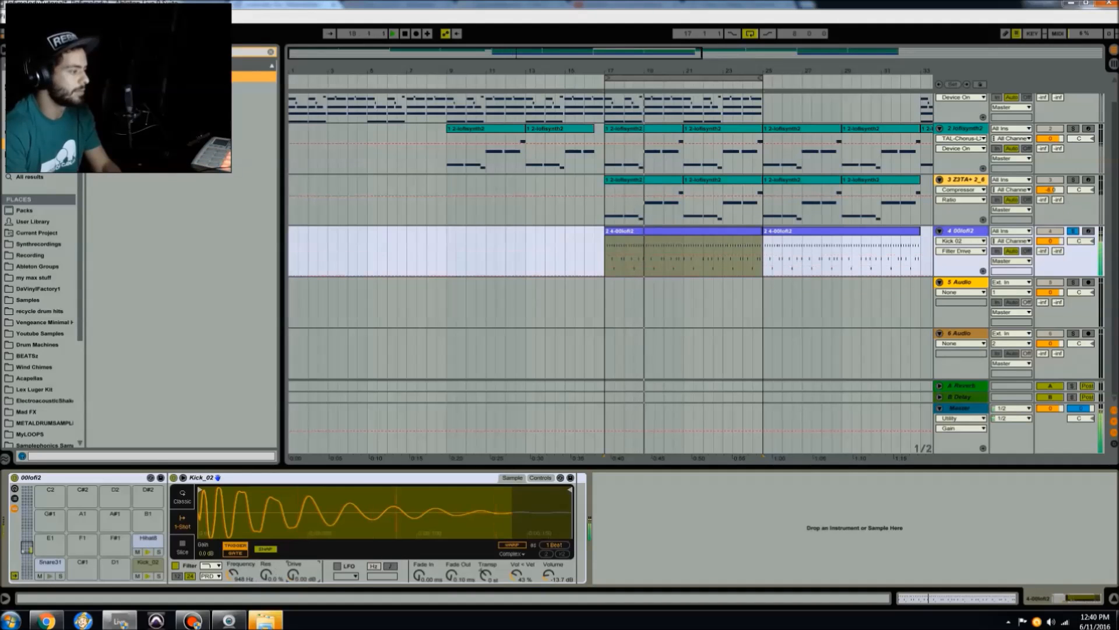
pyautogui.press('Delete')
pyautogui.hotkey('ctrl', 'z')
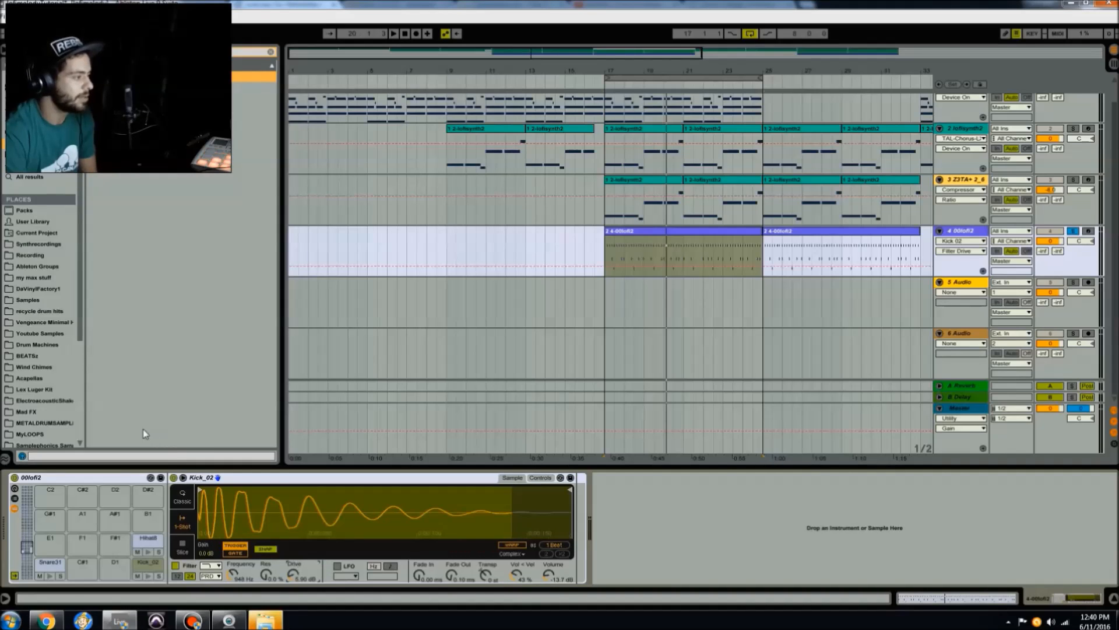
# Step: Play the loop while trying Hihat8's filter at 22.0 kHz, 0% resonance and a changed drive, and undo the changes
pyautogui.click(144, 544)
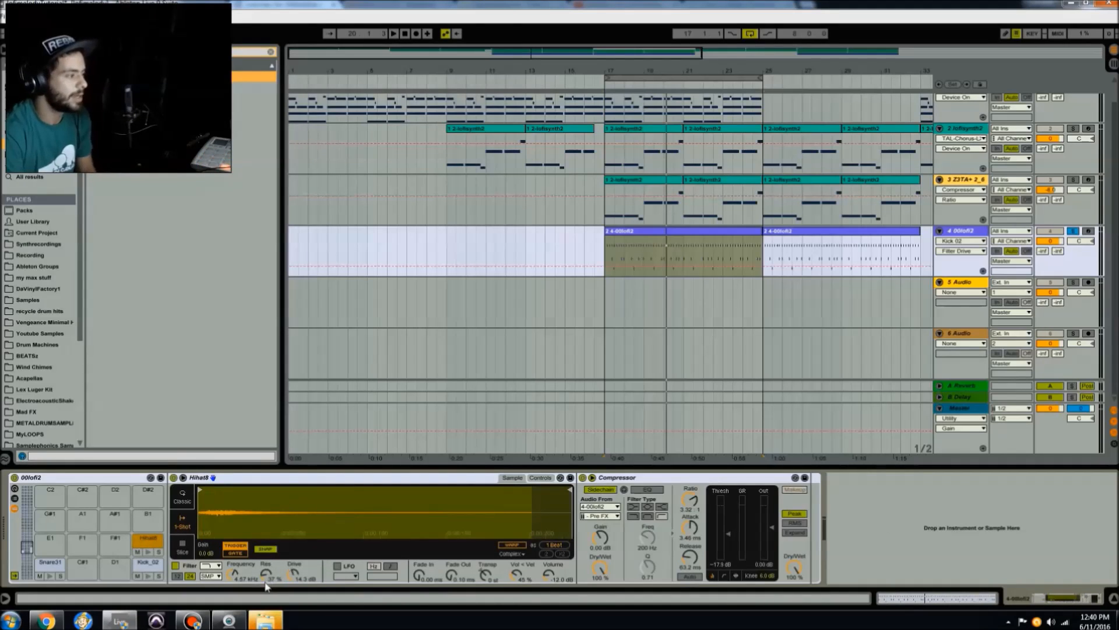
pyautogui.press('space')
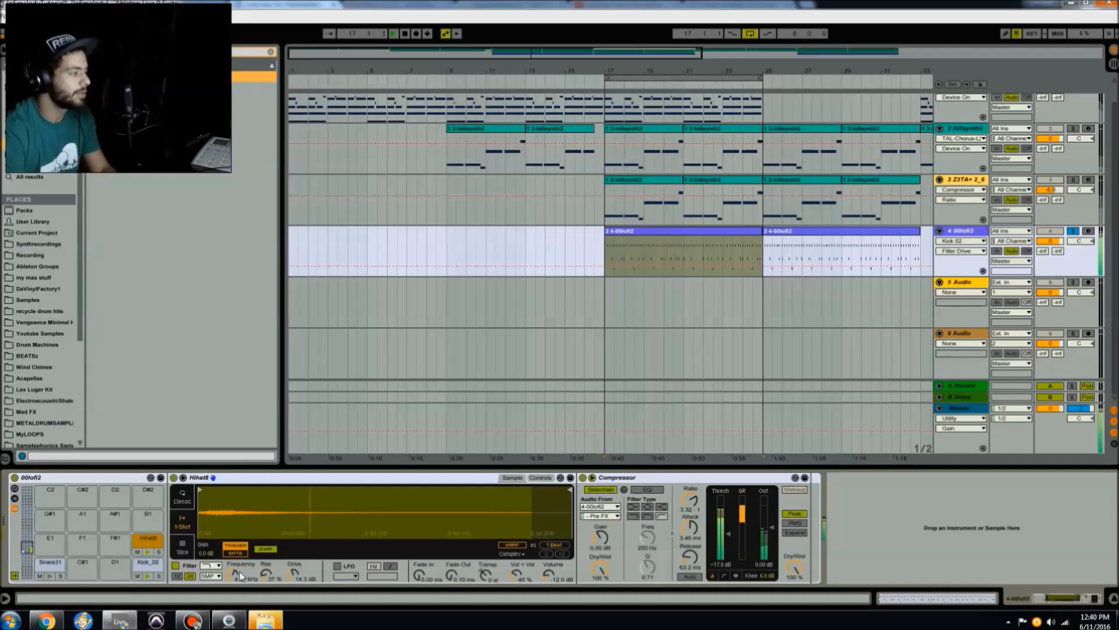
pyautogui.moveTo(235, 574); pyautogui.dragTo(235, 539)
pyautogui.moveTo(266, 575); pyautogui.dragTo(294, 615)
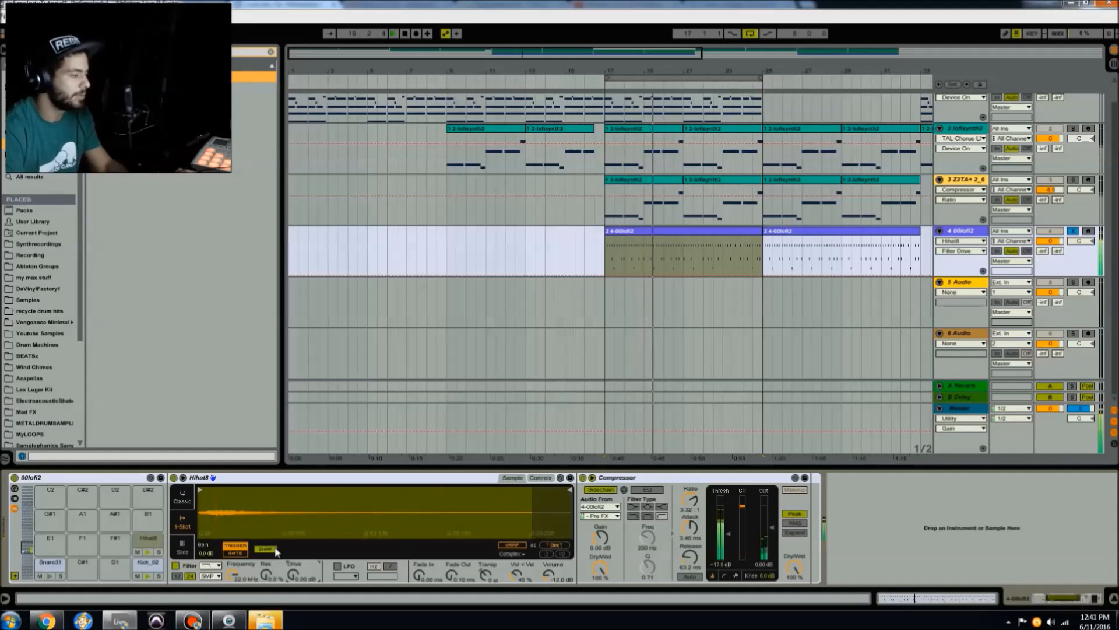
pyautogui.moveTo(295, 575); pyautogui.dragTo(295, 537)
pyautogui.hotkey('ctrl', 'z')
pyautogui.hotkey('ctrl', 'z')
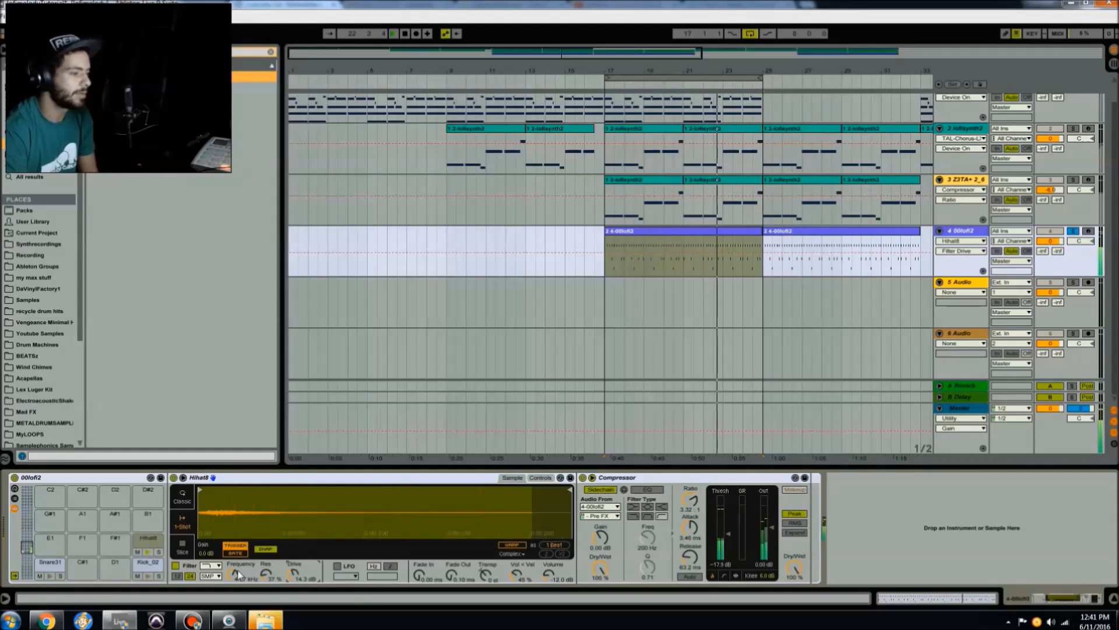
pyautogui.press('space')
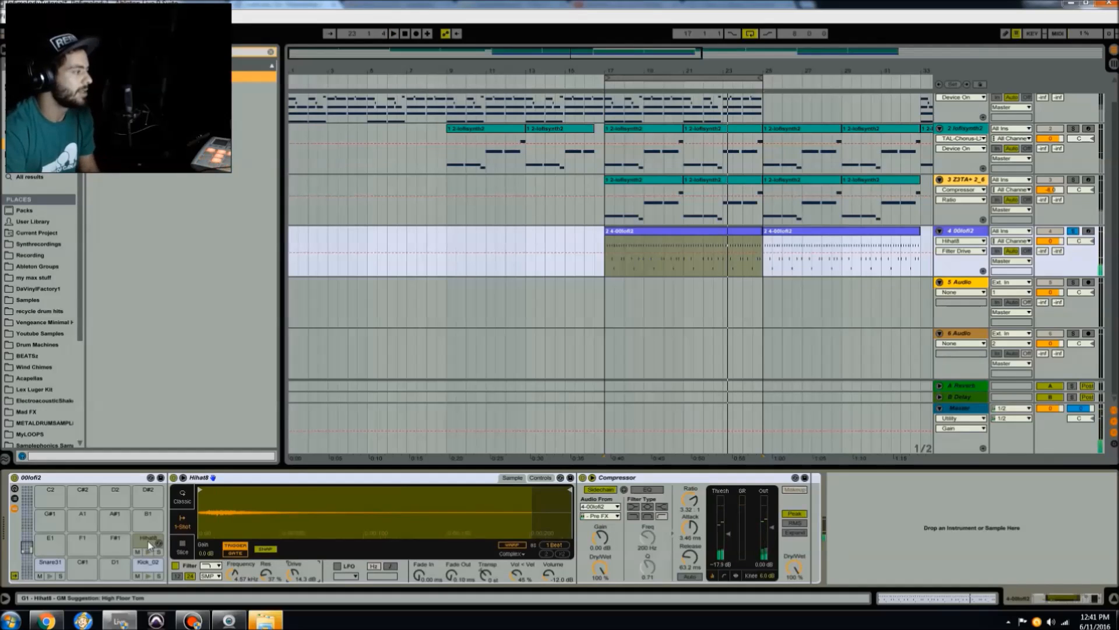
# Step: Browse to the Samples folder in the browser's places and view its sample packs
pyautogui.moveTo(79, 317); pyautogui.dragTo(76, 356)
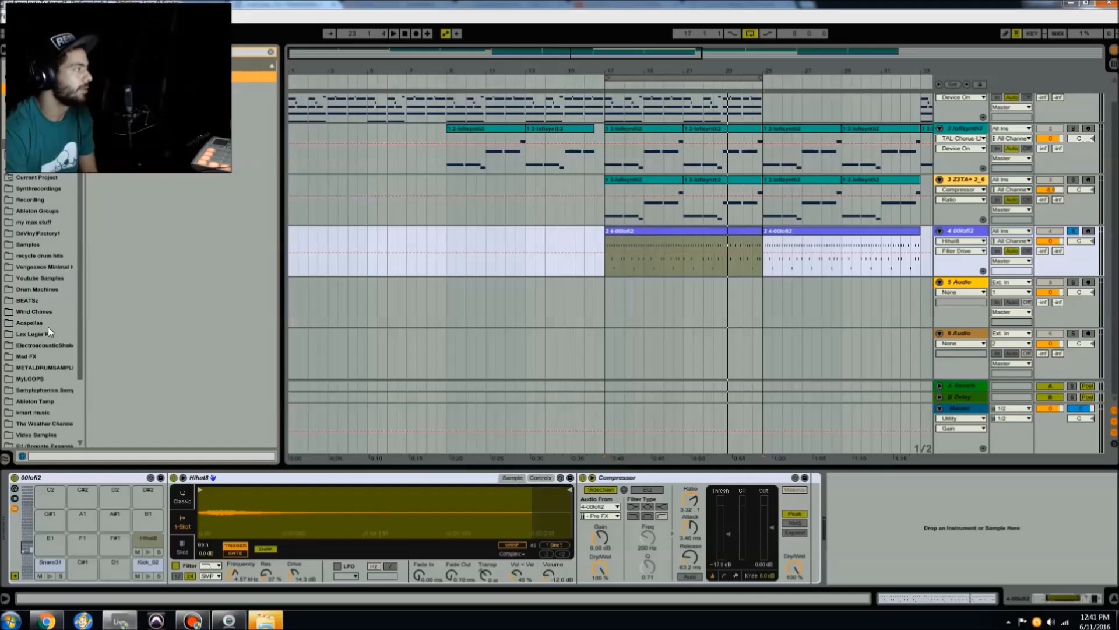
pyautogui.click(30, 245)
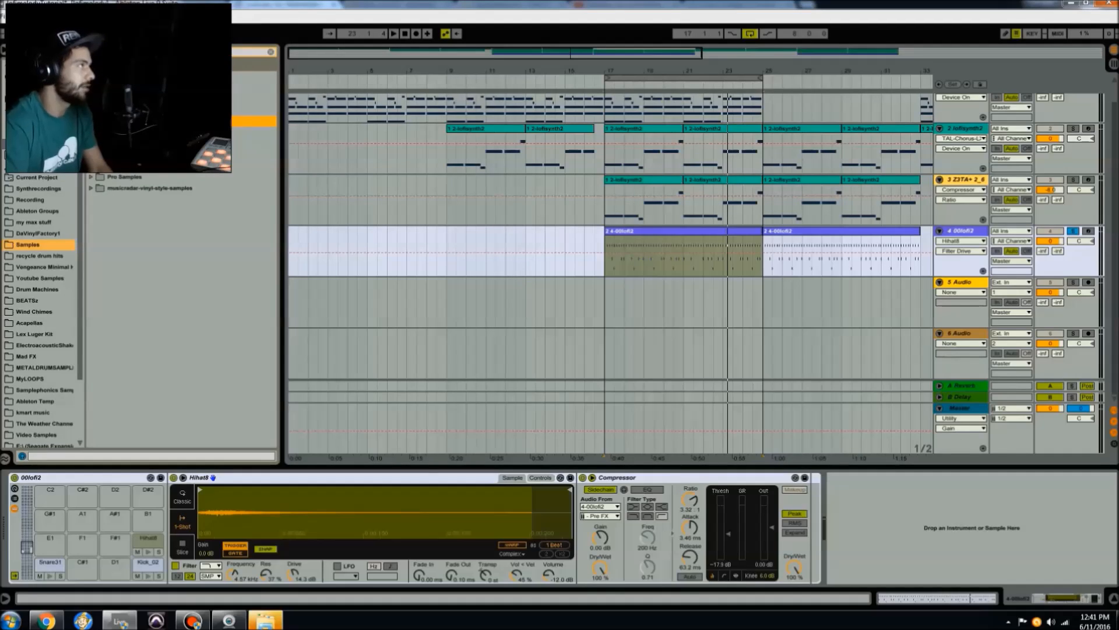
pyautogui.moveTo(41, 622)
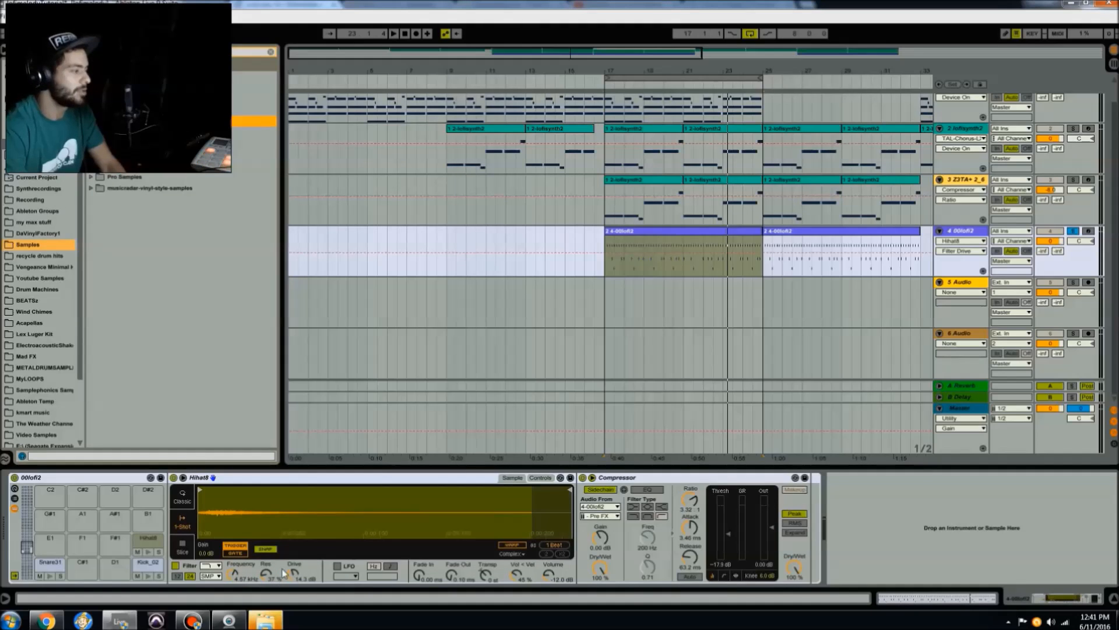
# Step: Play the loop while trying a higher filter frequency on the Snare31 sample, and restore its original cutoff
pyautogui.click(51, 564)
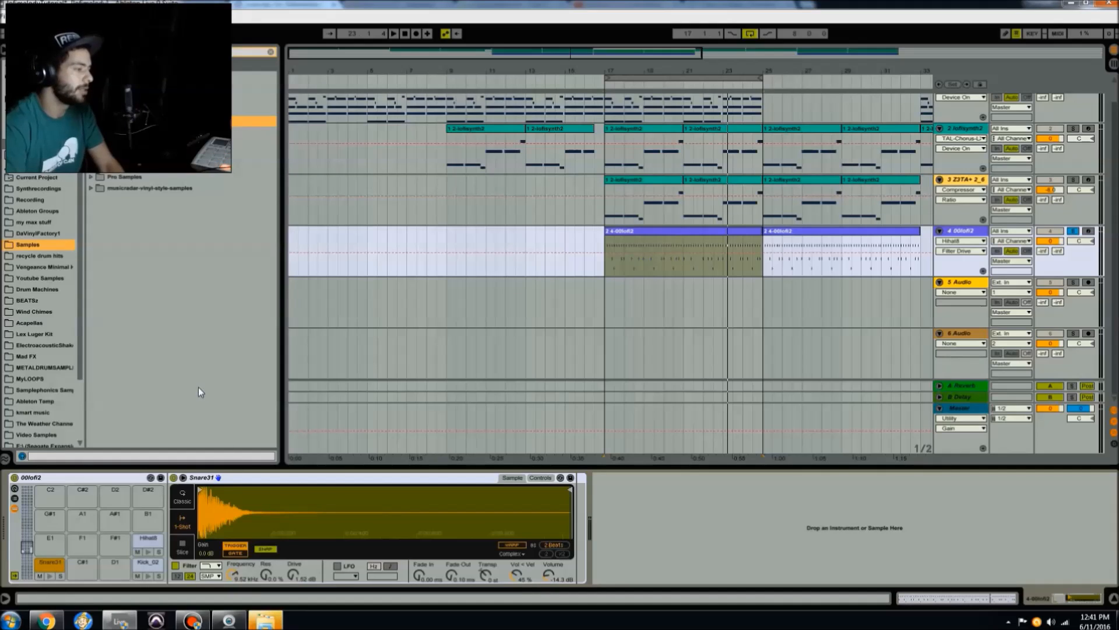
pyautogui.press('space')
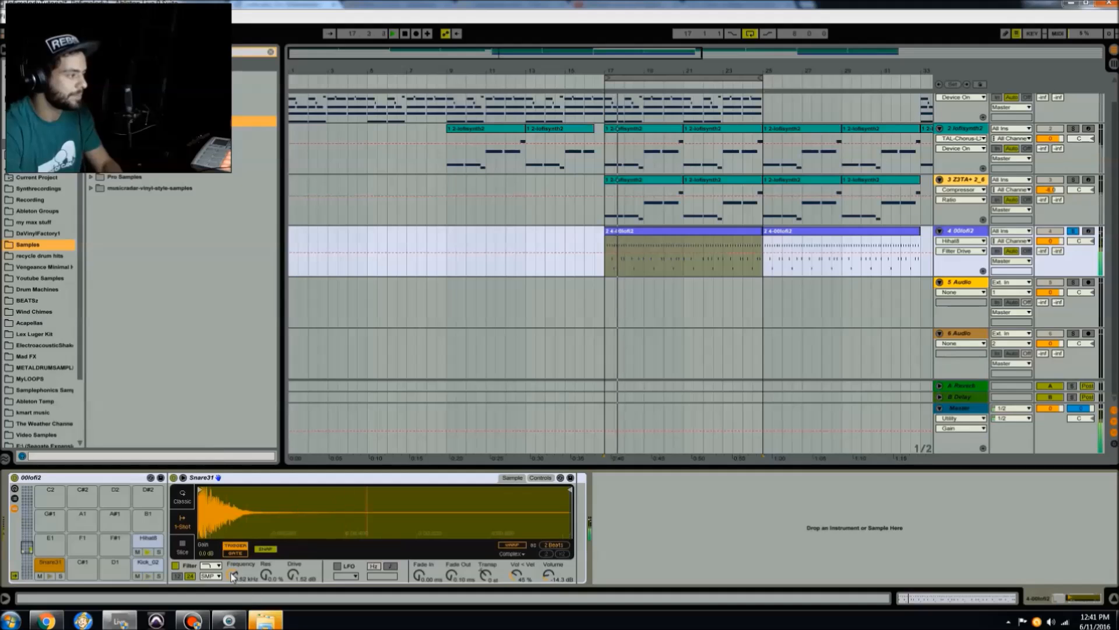
pyautogui.moveTo(232, 576); pyautogui.dragTo(232, 533)
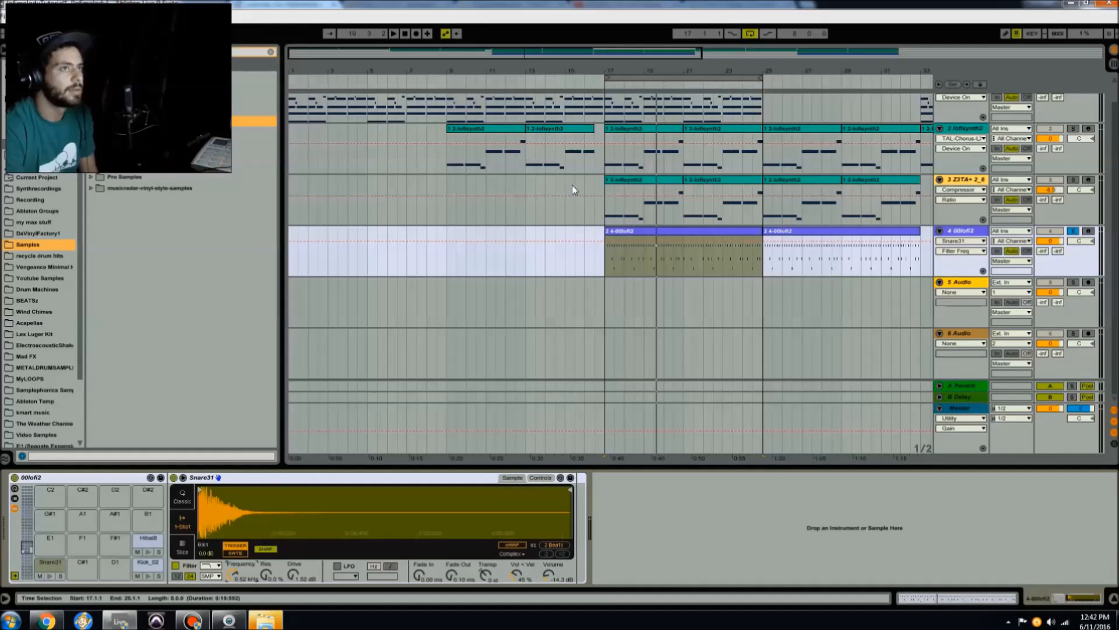
# Step: View the full arrangement and display the effect chain on the Master track
pyautogui.moveTo(634, 68); pyautogui.dragTo(463, 69)
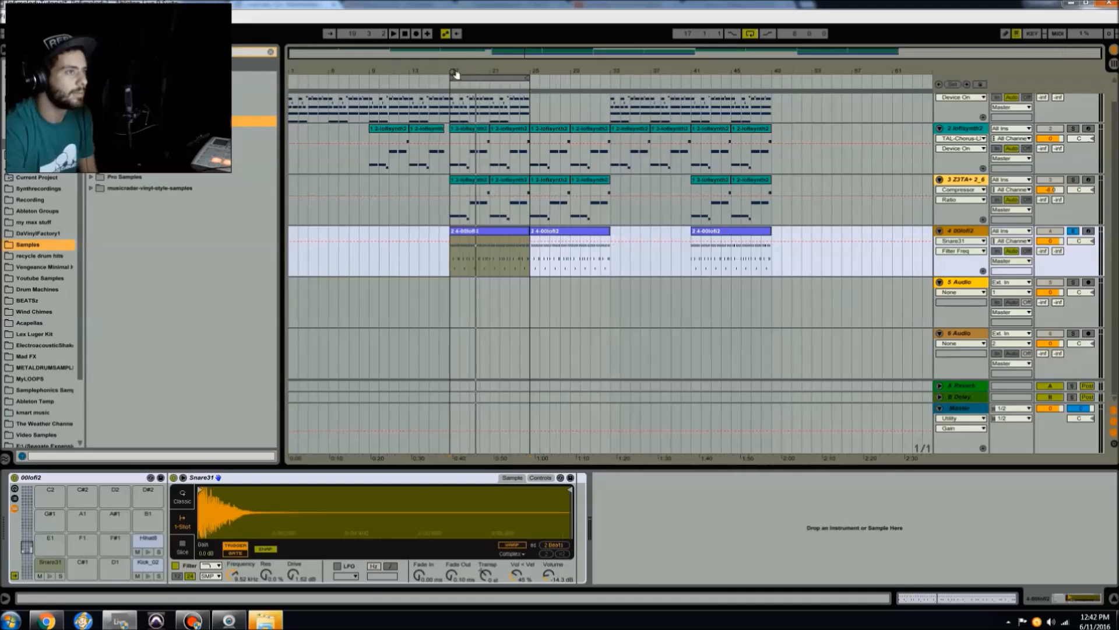
pyautogui.scroll(2, 545, 348)
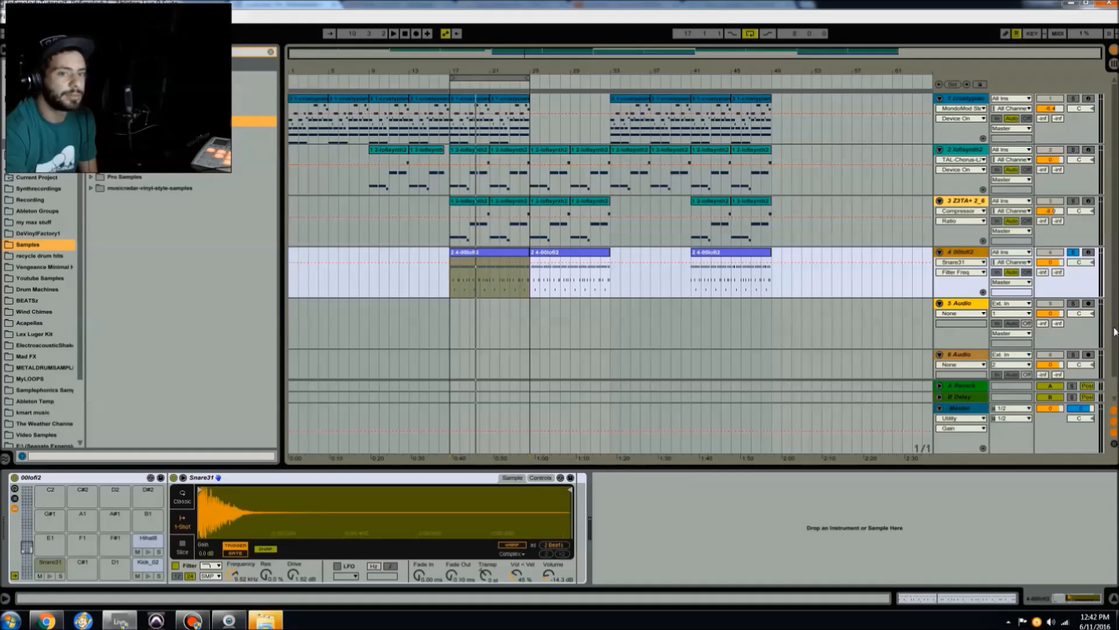
pyautogui.click(972, 408)
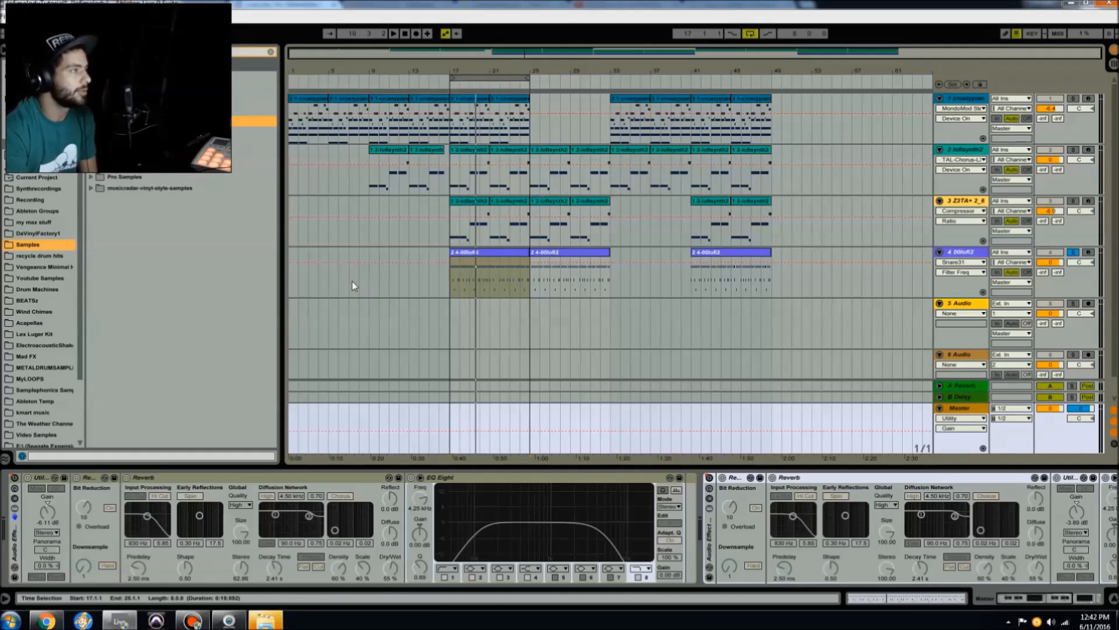
pyautogui.click(320, 289)
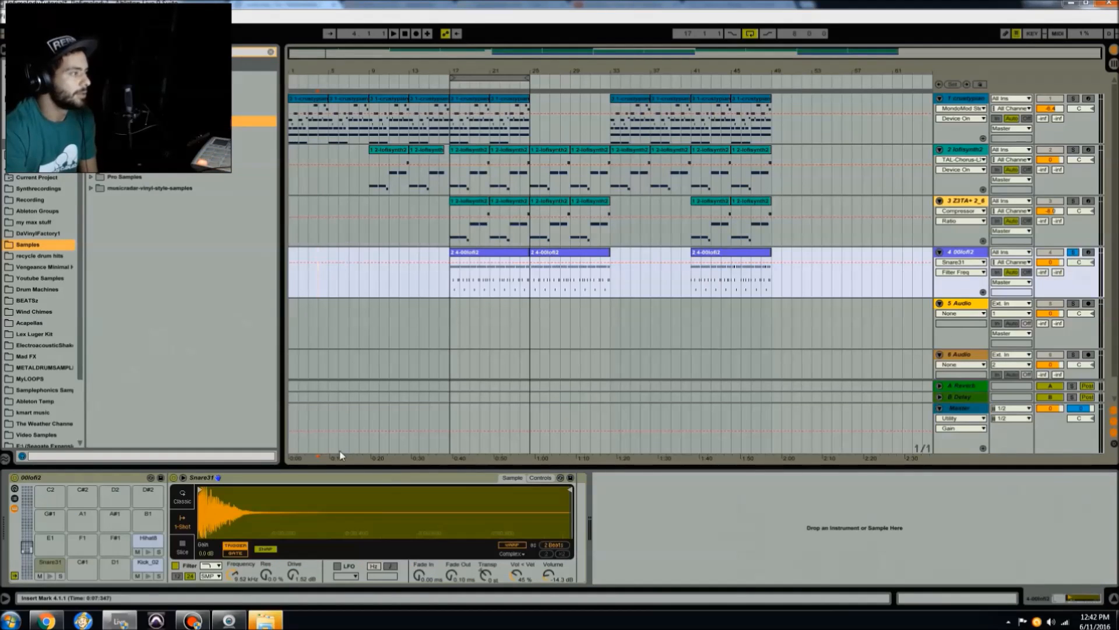
pyautogui.click(317, 421)
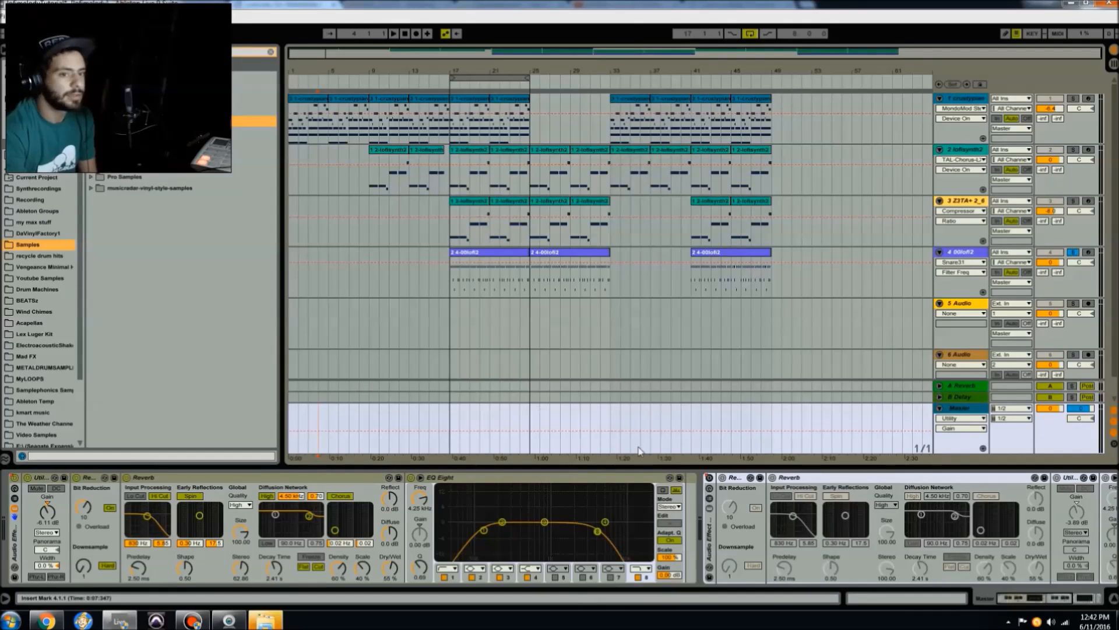
# Step: Show the first Audio Effect Rack's Device On automation on the Master and play from bar 9 without the drum solo
pyautogui.rightClick(15, 478)
pyautogui.click(29, 479)
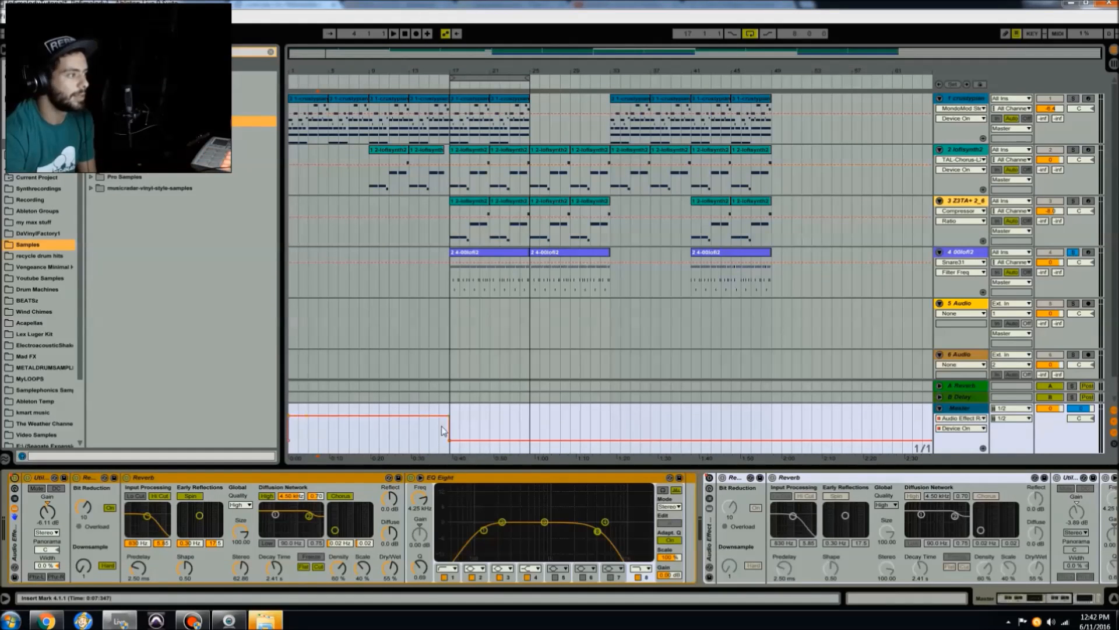
pyautogui.click(365, 436)
pyautogui.press('space')
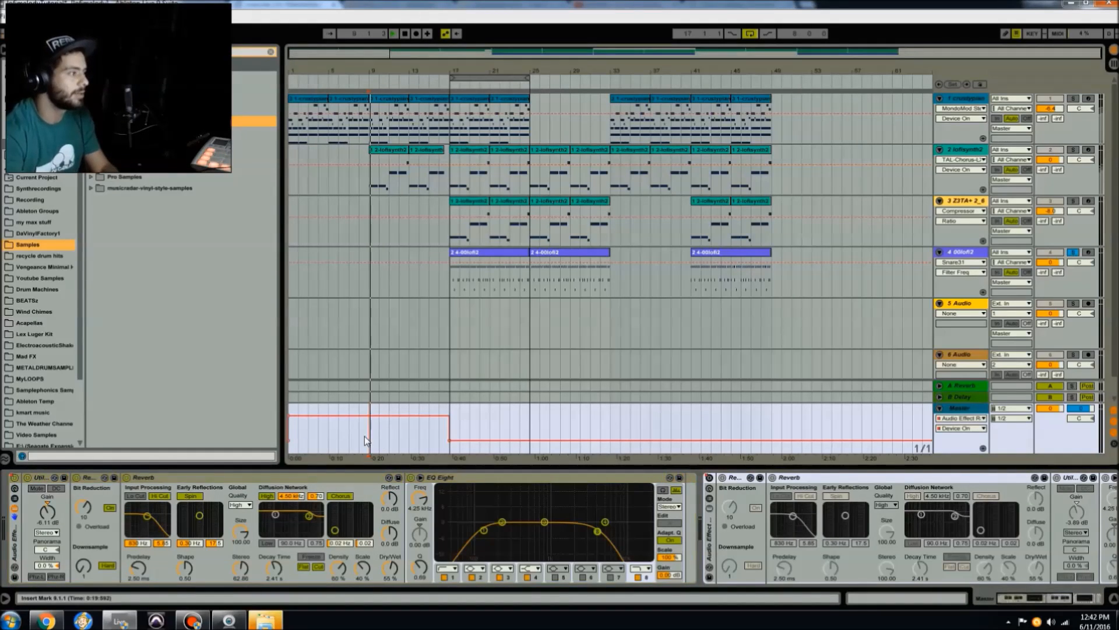
pyautogui.press('space')
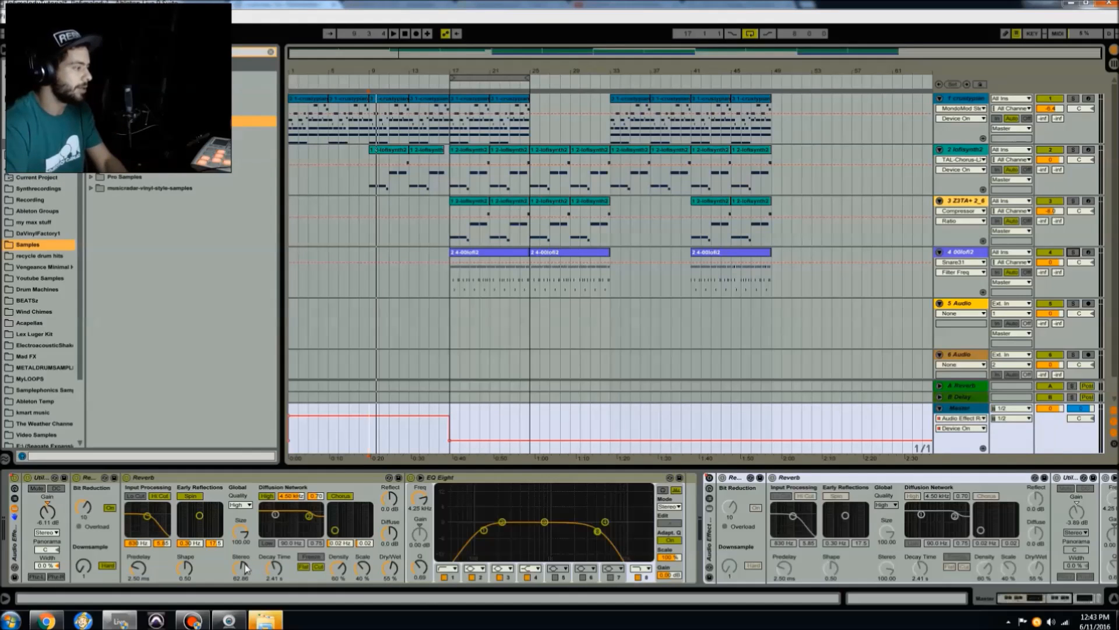
# Step: Play from bar 9 to hear the first Audio Effect Rack on the Master, and select its Reverb
pyautogui.press('space')
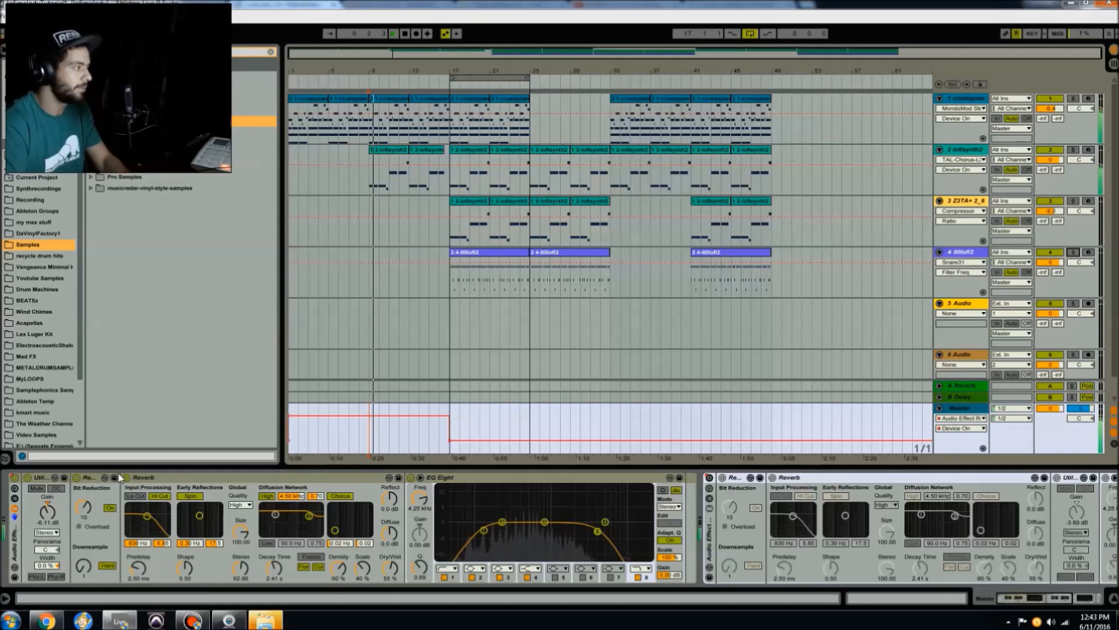
pyautogui.click(118, 477)
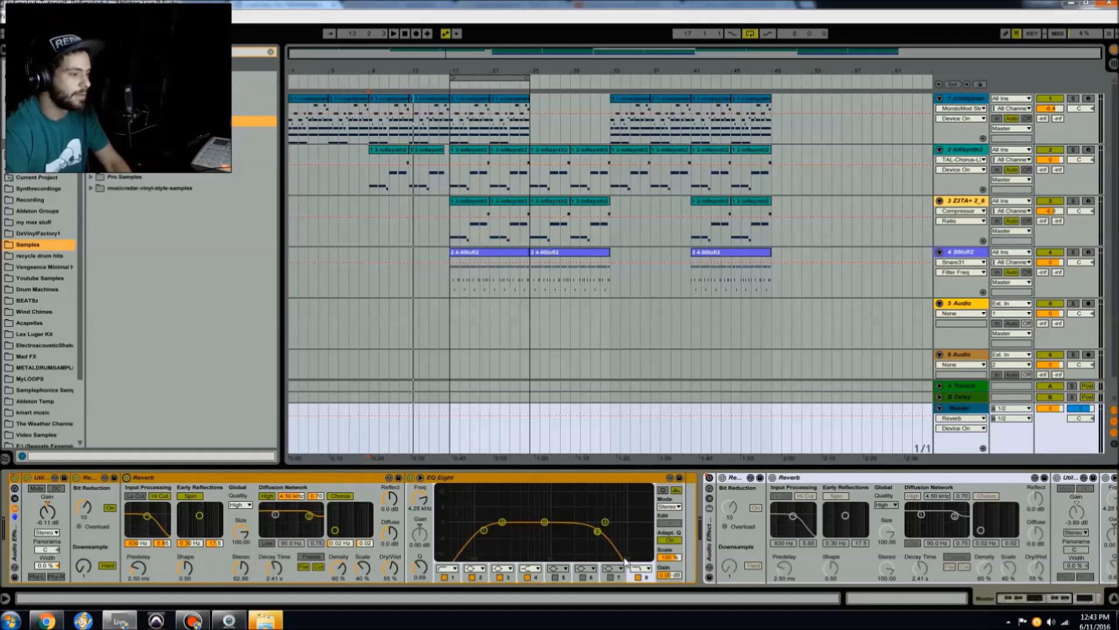
pyautogui.click(408, 301)
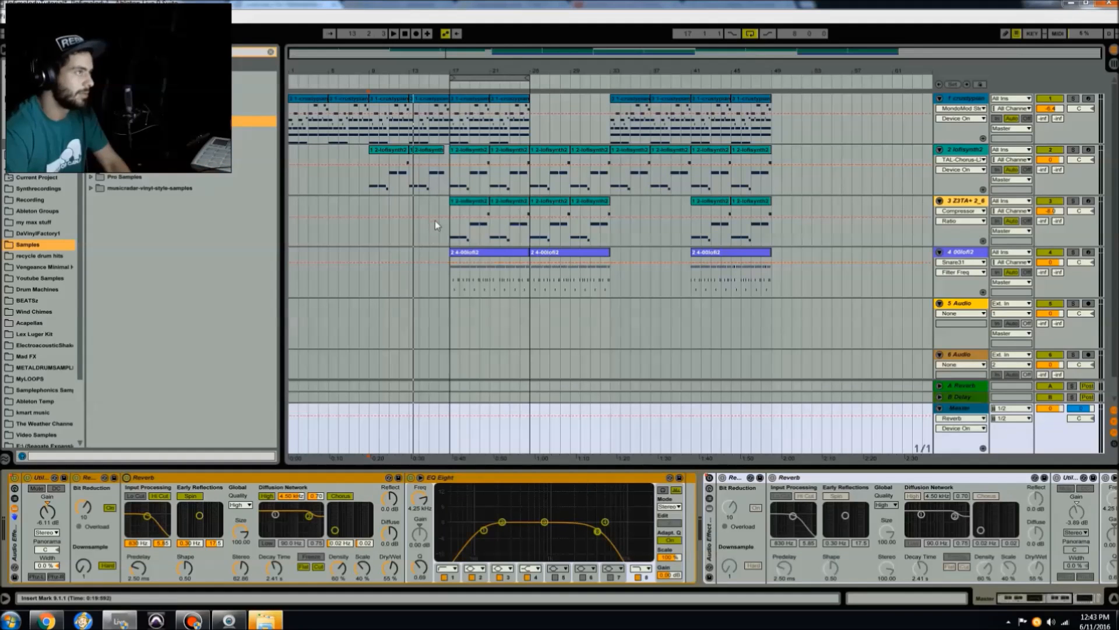
# Step: Play the arrangement from bar 15 through the drum entry at bar 17 with the Master chain shown
pyautogui.click(445, 205)
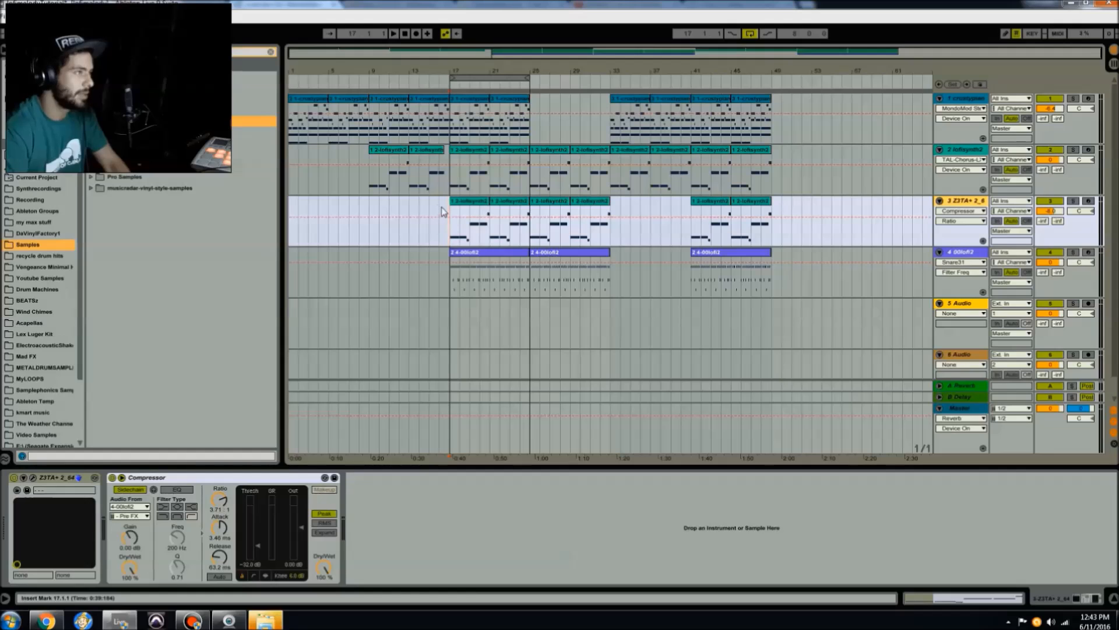
pyautogui.click(437, 205)
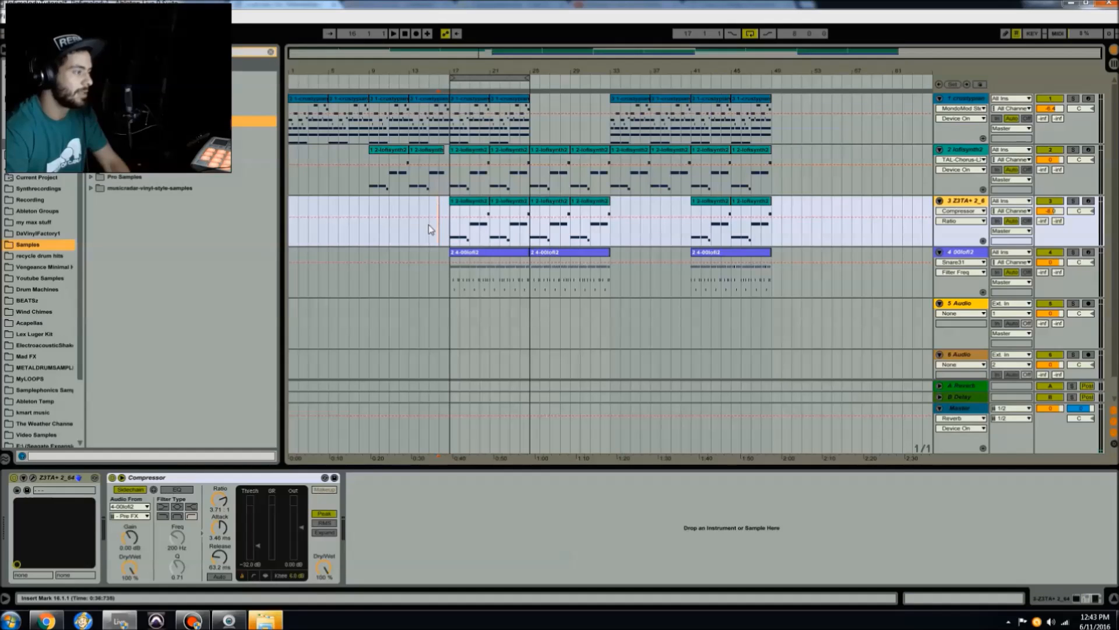
pyautogui.click(425, 432)
pyautogui.press('space')
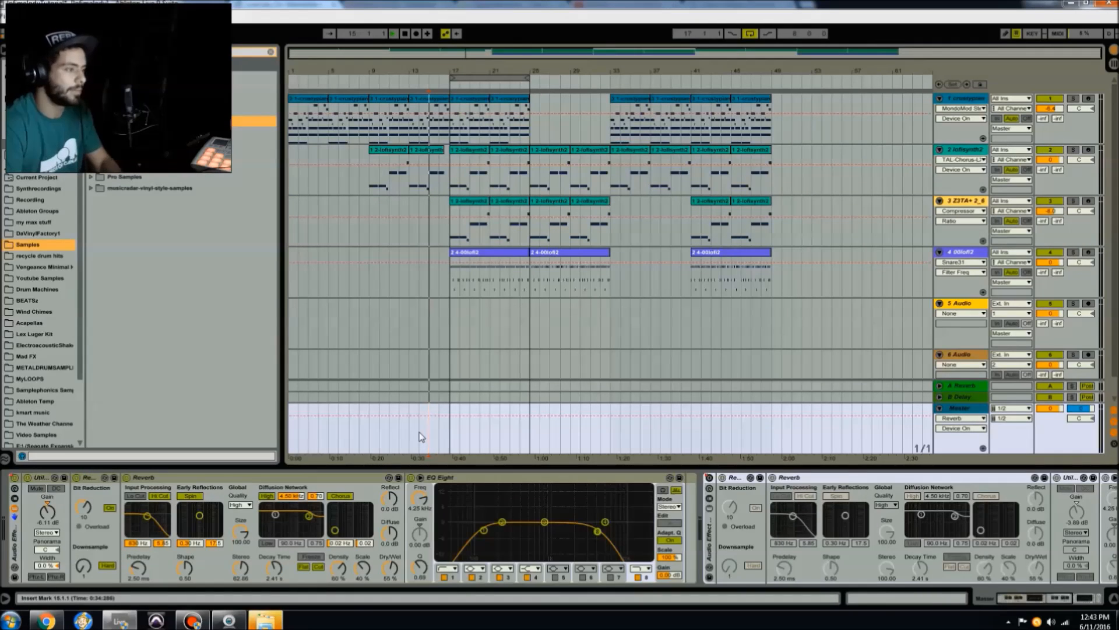
# Step: Set the insert marker to bar 11, check the mixer in Session View and return to the Arrangement View
pyautogui.click(390, 434)
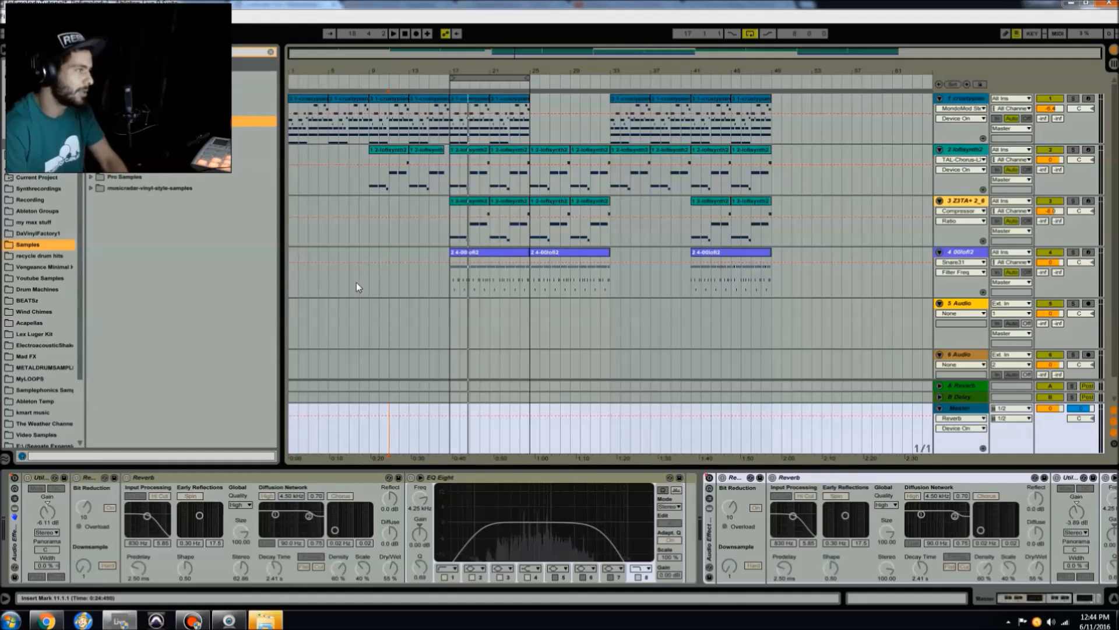
pyautogui.click(1113, 65)
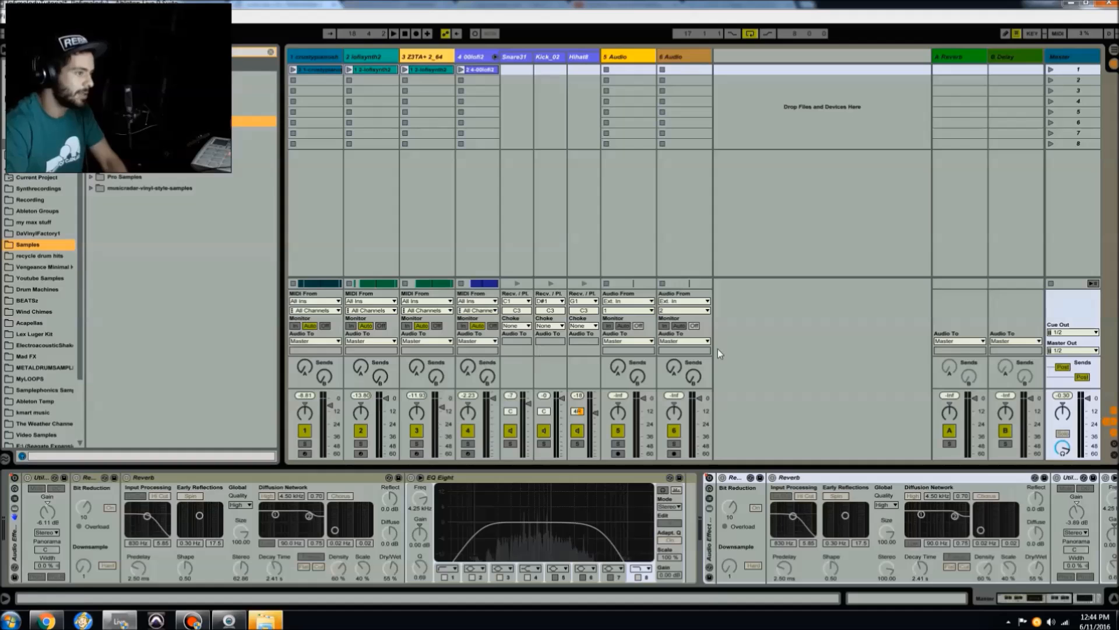
pyautogui.click(1113, 50)
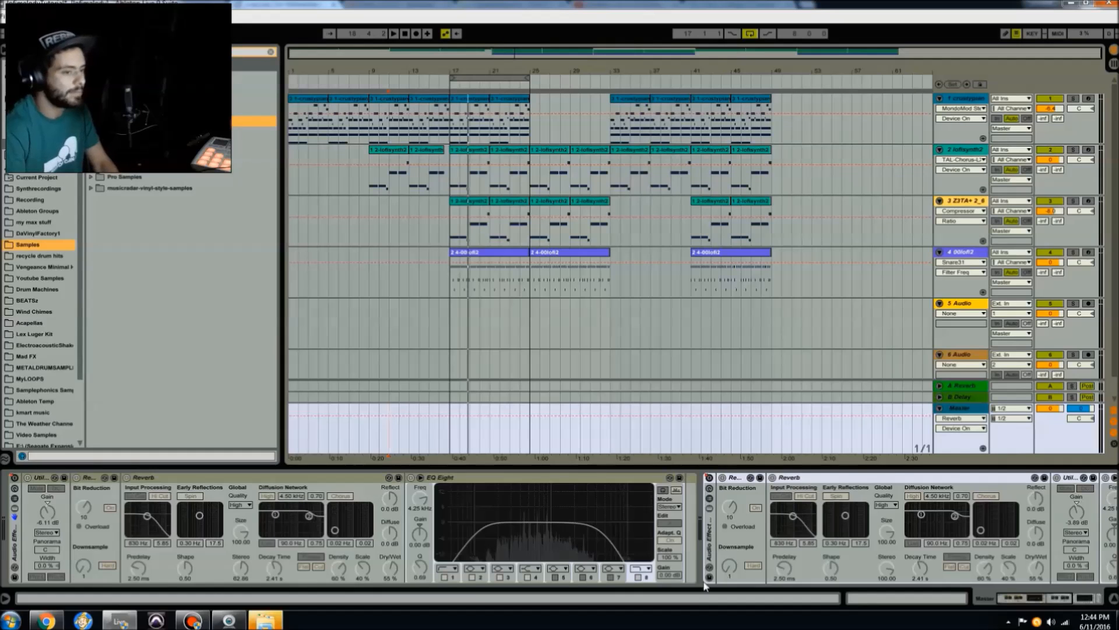
# Step: Show the second Audio Effect Rack's Device On automation on the Master and play from bar 33 with its devices in view
pyautogui.click(852, 477)
pyautogui.rightClick(712, 480)
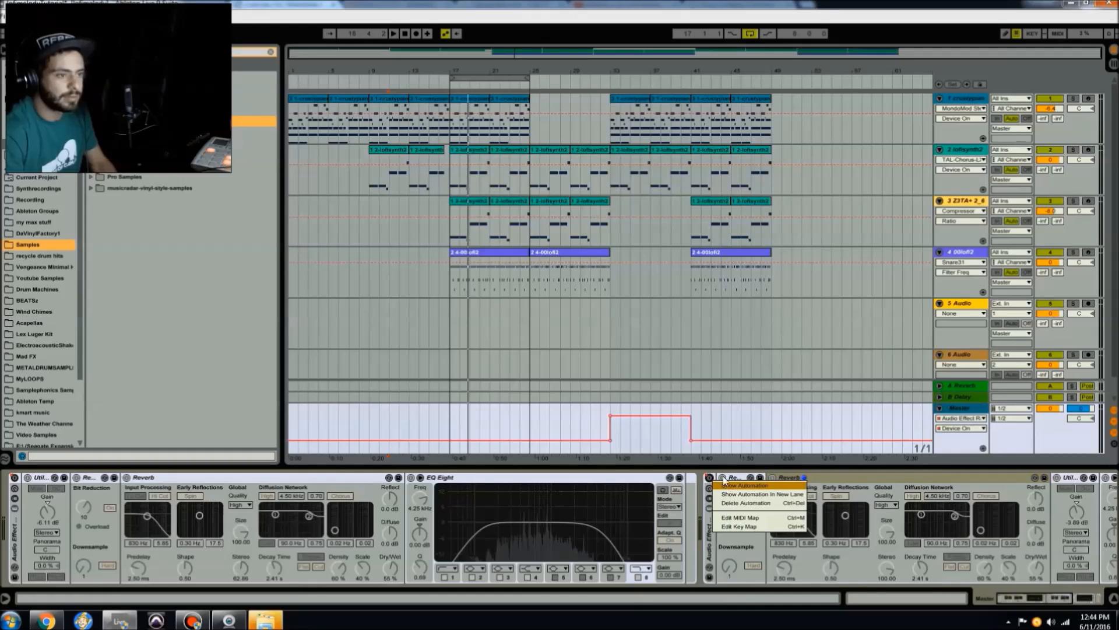
pyautogui.click(613, 432)
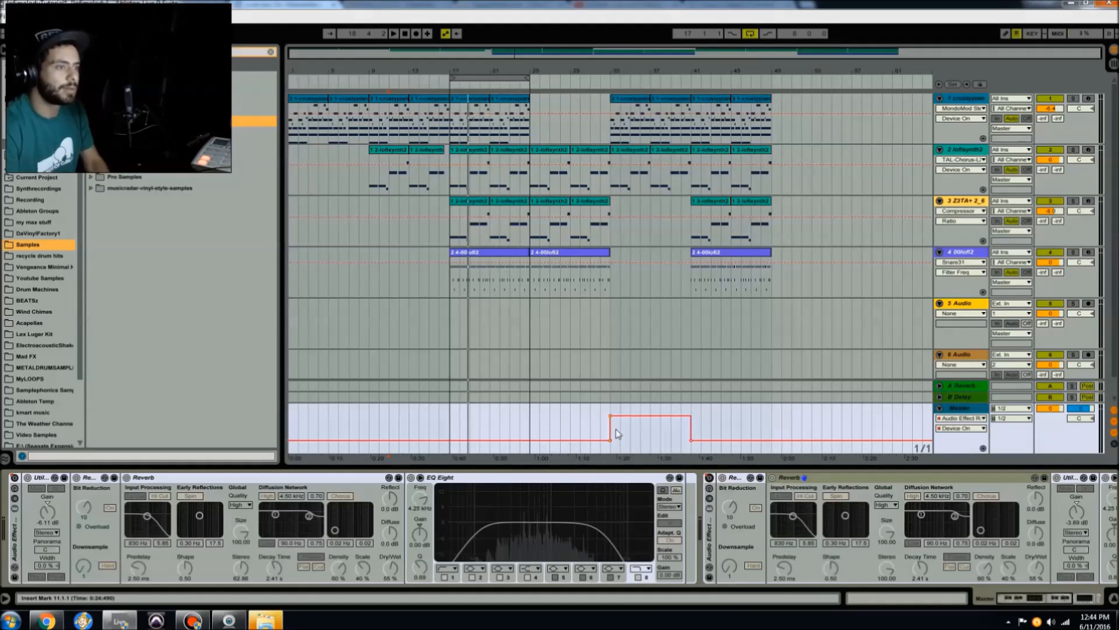
pyautogui.click(610, 412)
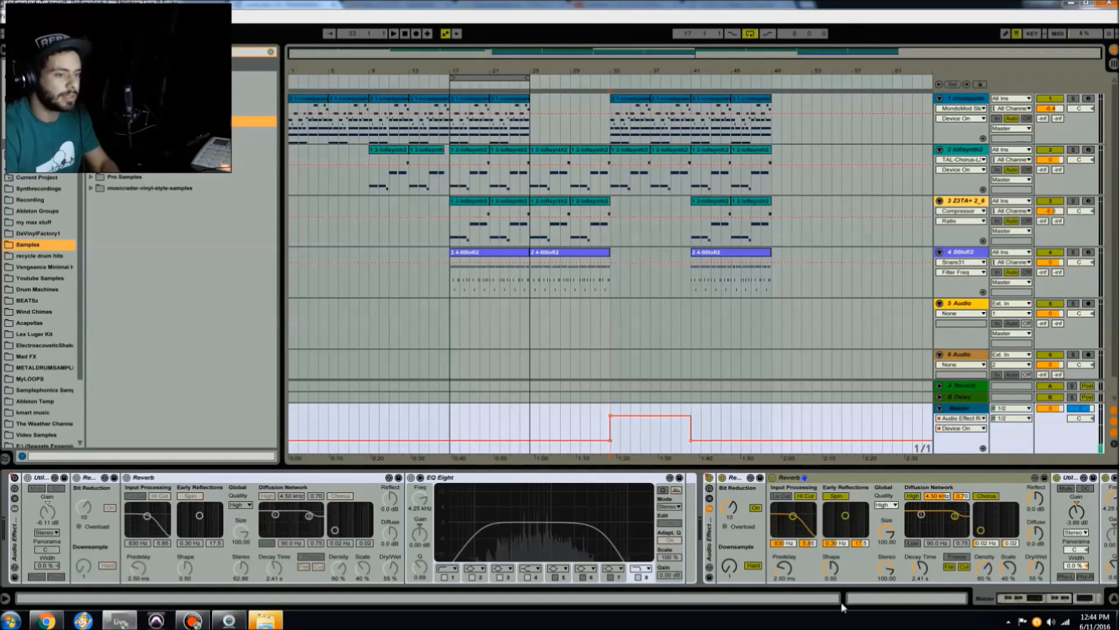
pyautogui.moveTo(1018, 600); pyautogui.dragTo(1037, 600)
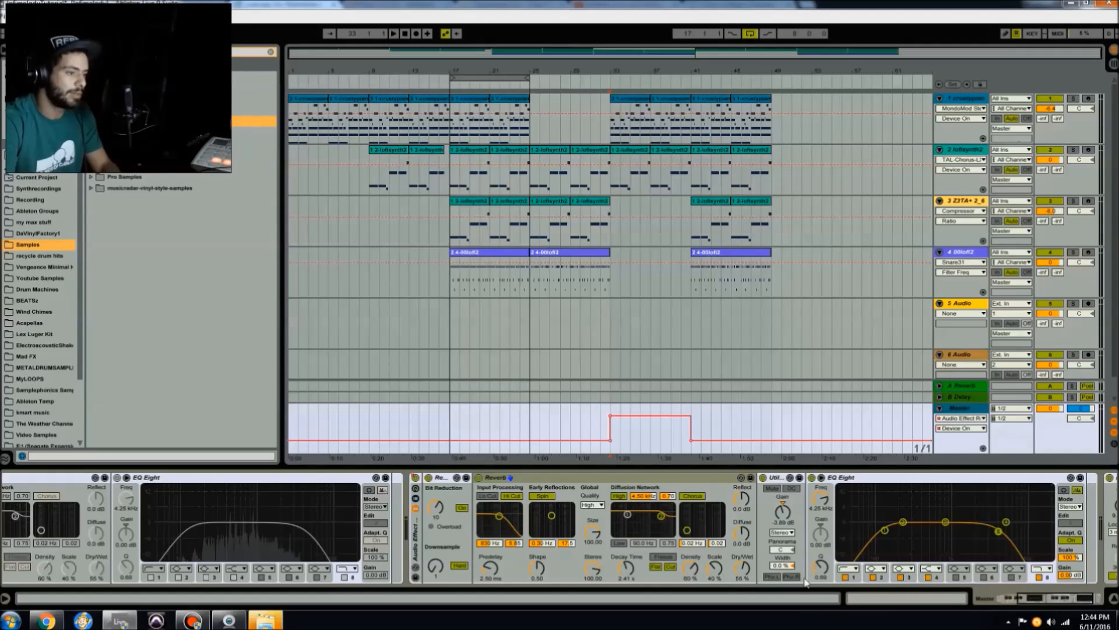
pyautogui.press('space')
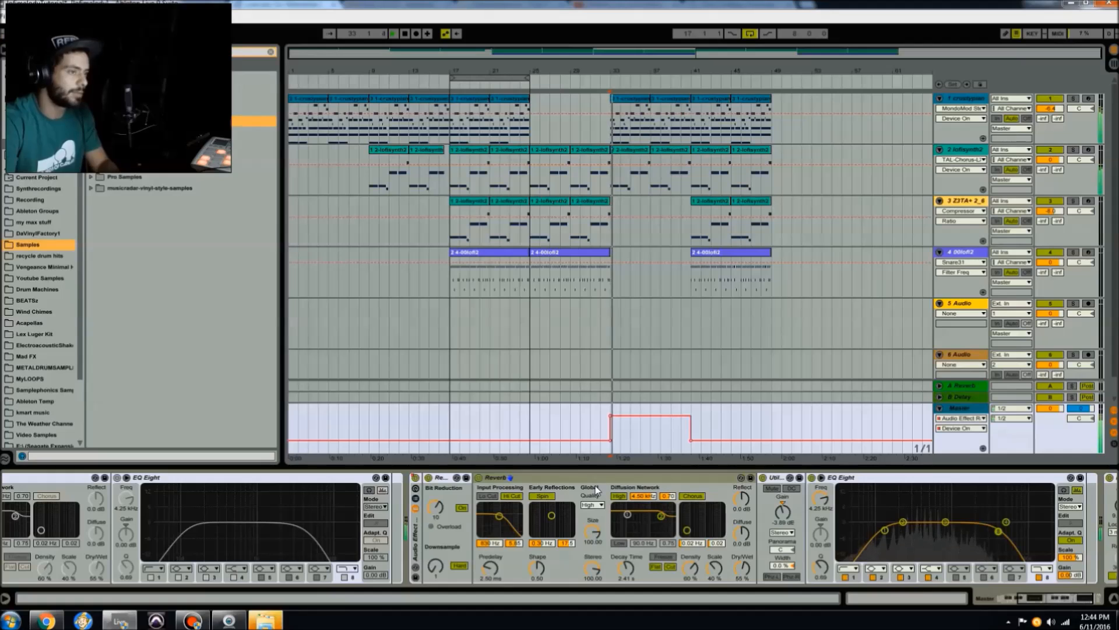
# Step: Compare the two Master effect racks by playing short passages from bar 9 and bar 33
pyautogui.click(385, 421)
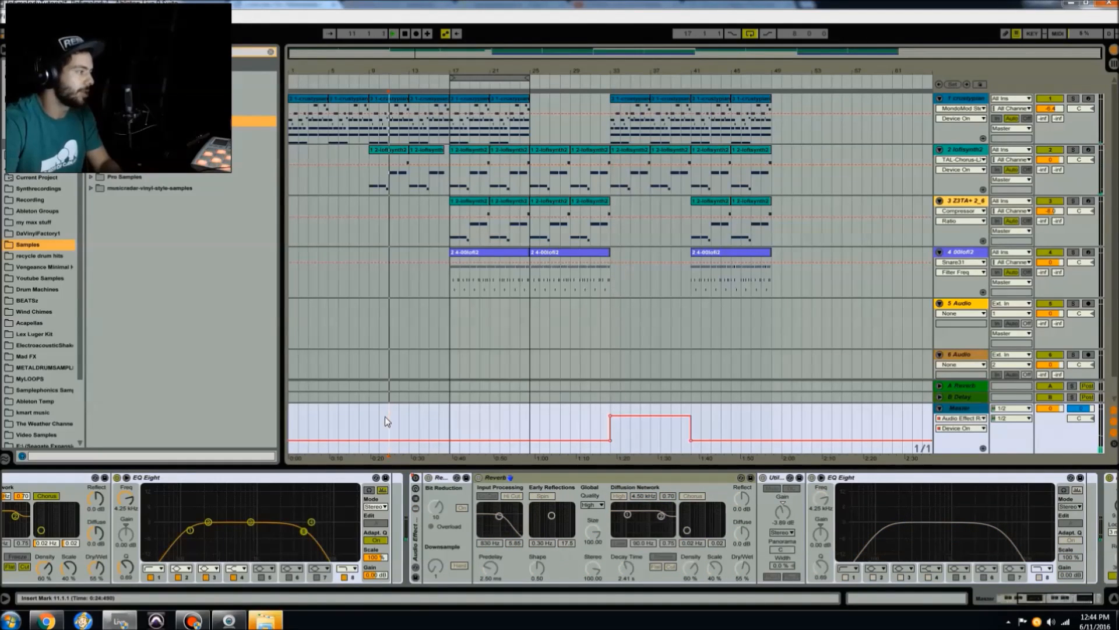
pyautogui.click(361, 420)
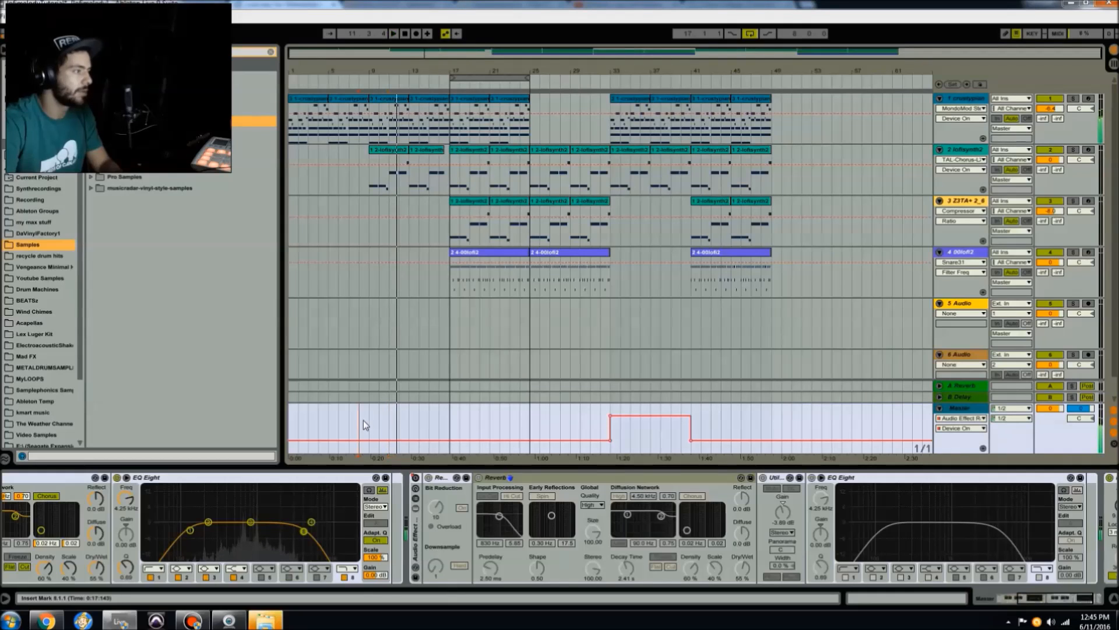
pyautogui.click(365, 420)
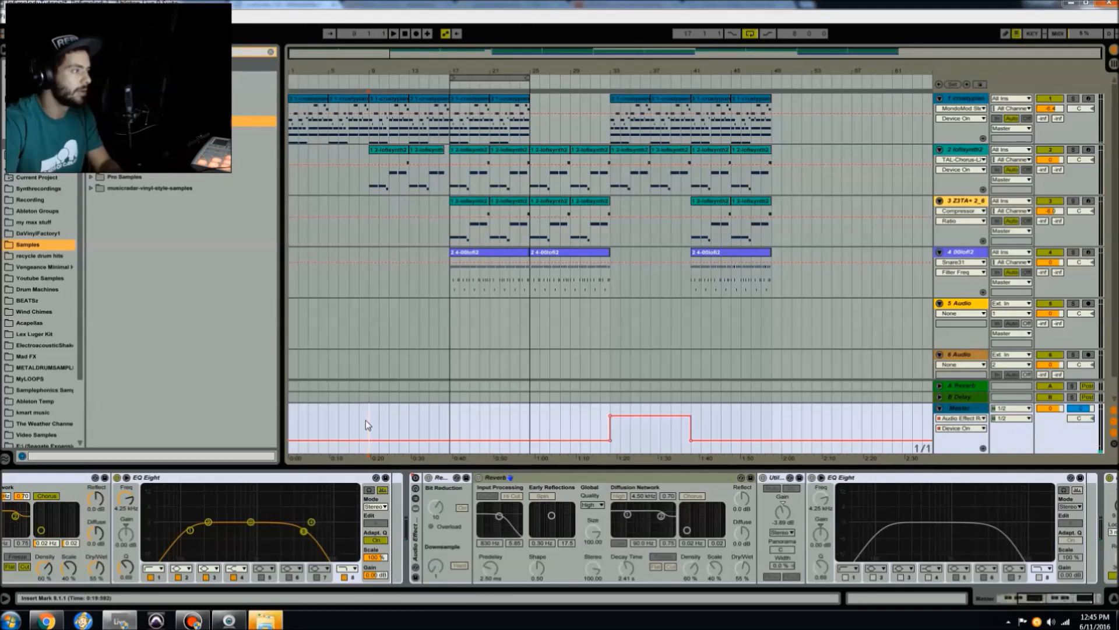
pyautogui.press('space')
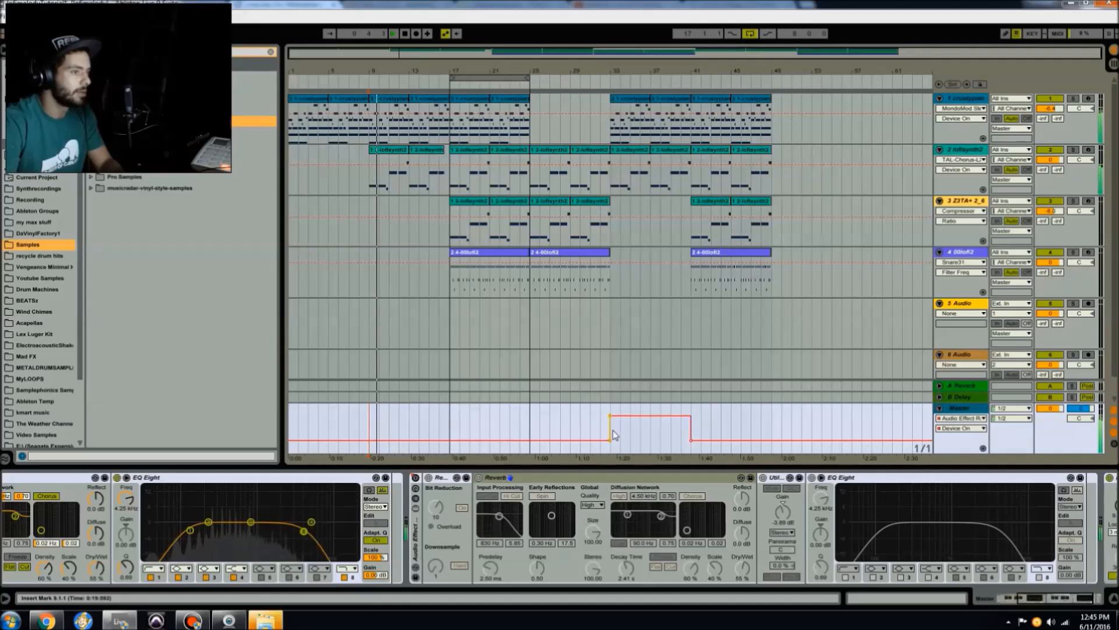
pyautogui.press('space')
pyautogui.click(612, 450)
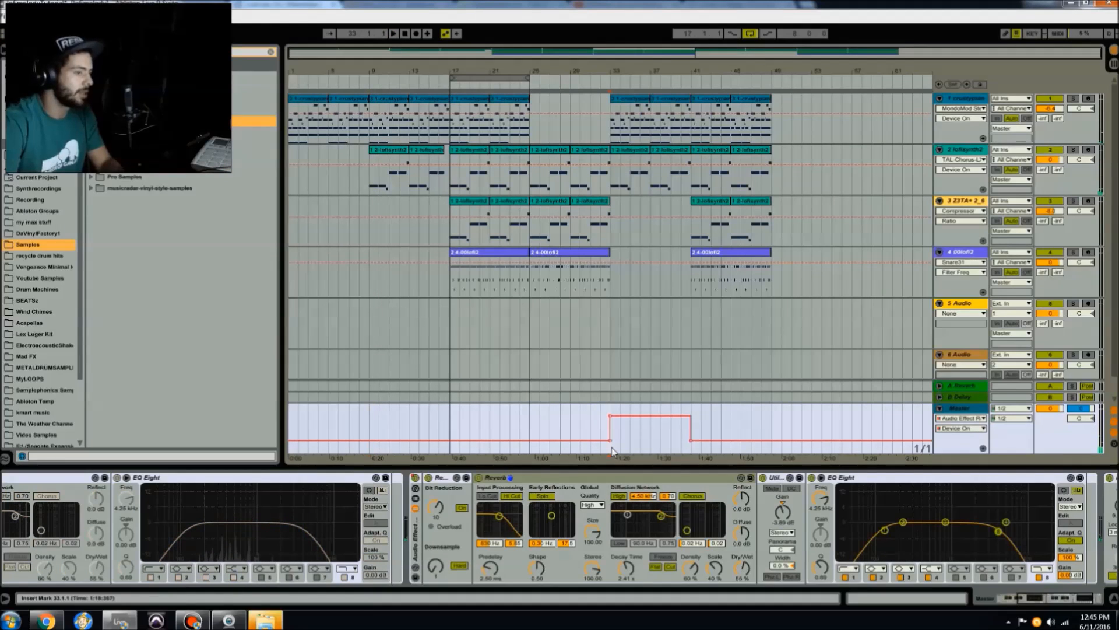
pyautogui.press('space')
pyautogui.press('space')
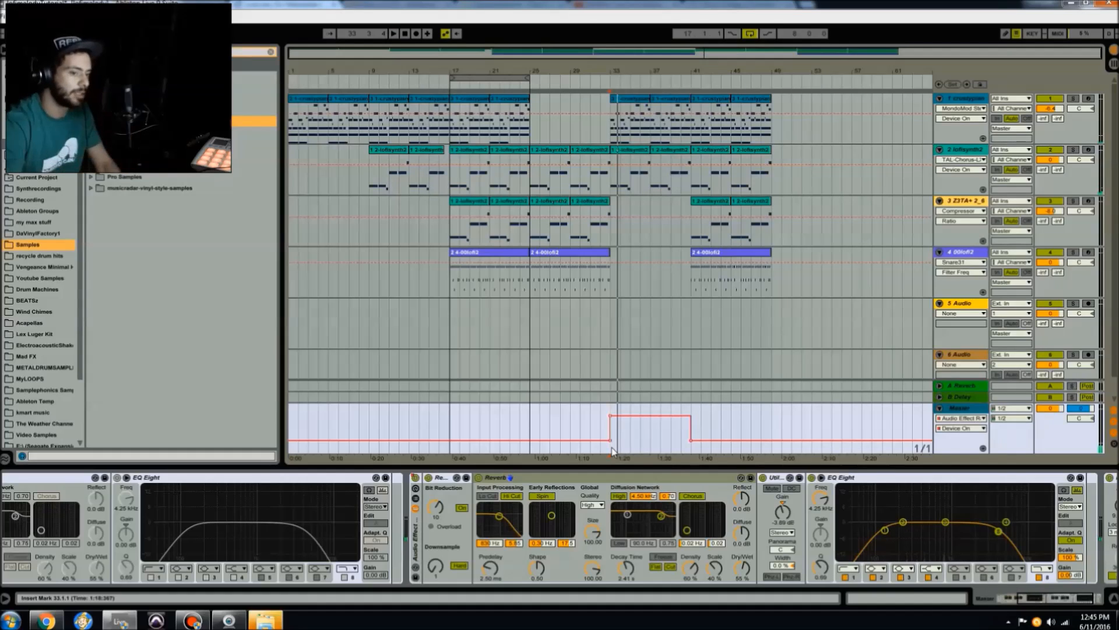
# Step: View the end of the Master chain with the Limiter, and play from bar 39 into bar 41
pyautogui.hscroll(3, 1043, 587)
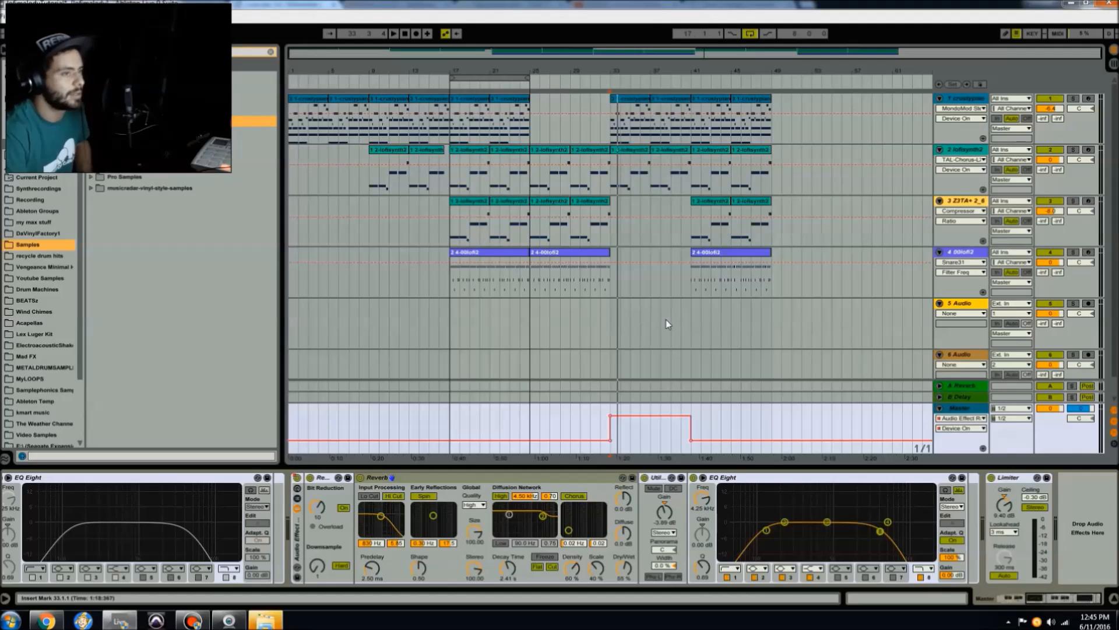
pyautogui.click(681, 319)
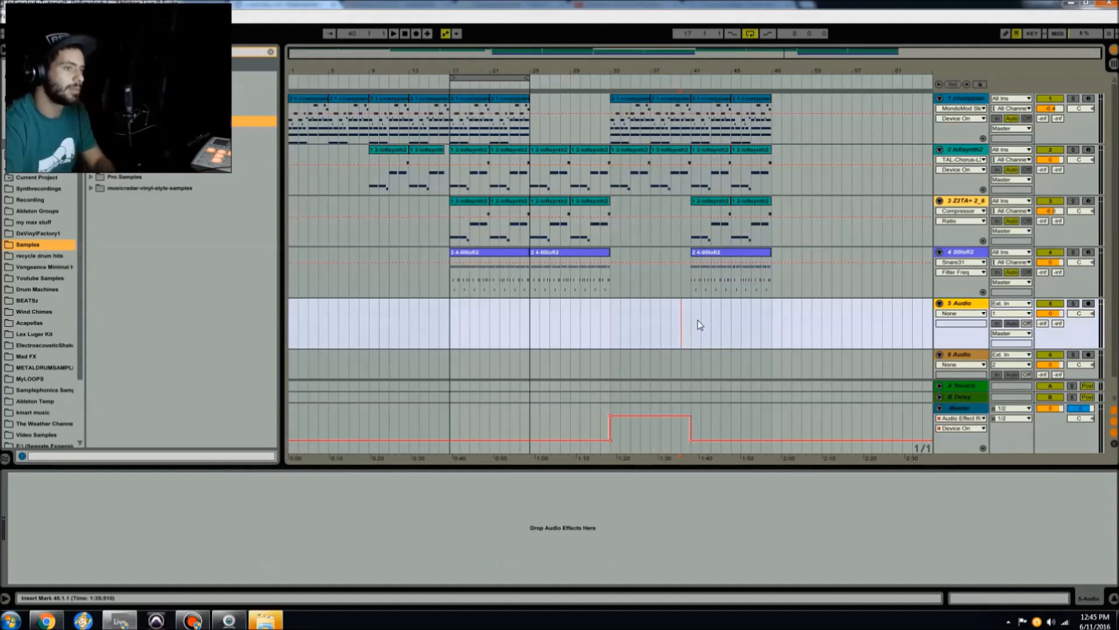
pyautogui.click(669, 330)
pyautogui.press('space')
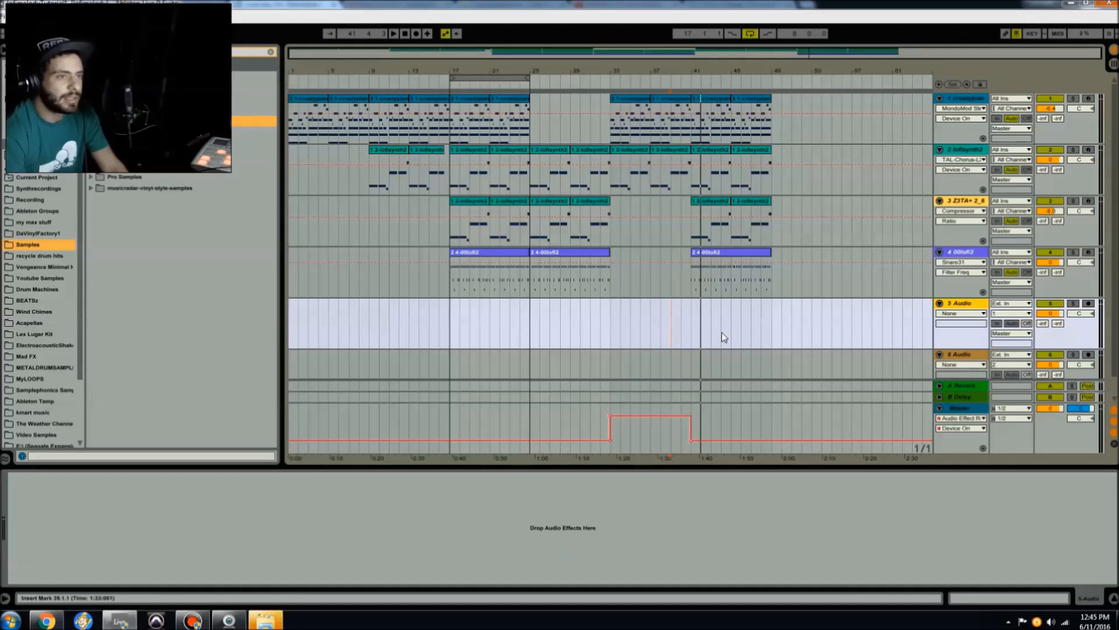
# Step: Set the insert marker to bar 41 and display the Master track's effect chain
pyautogui.click(966, 412)
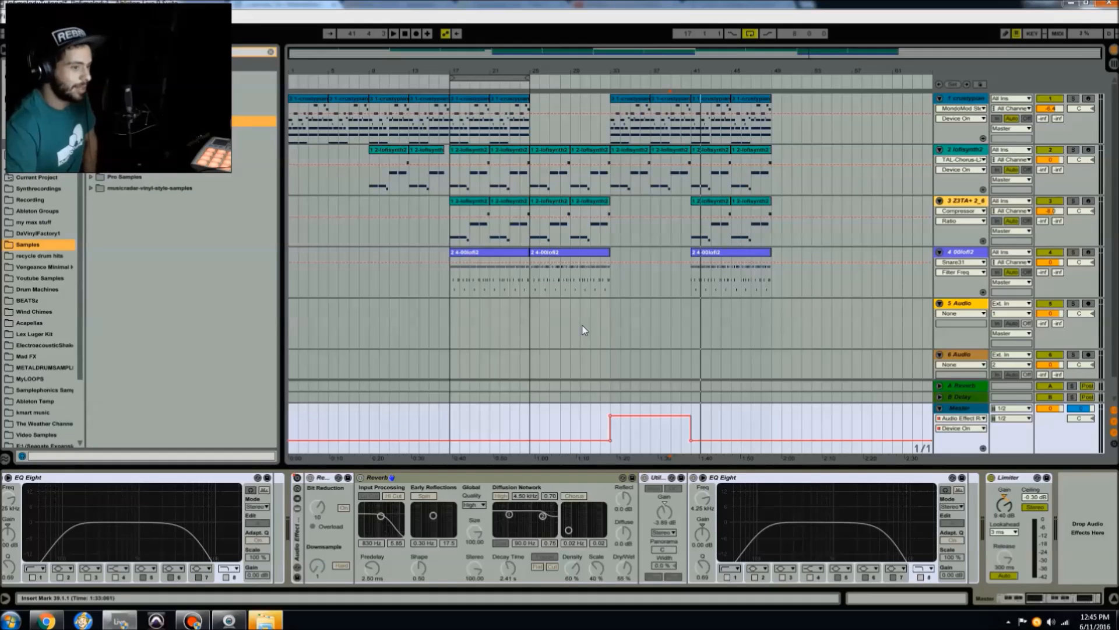
pyautogui.click(688, 318)
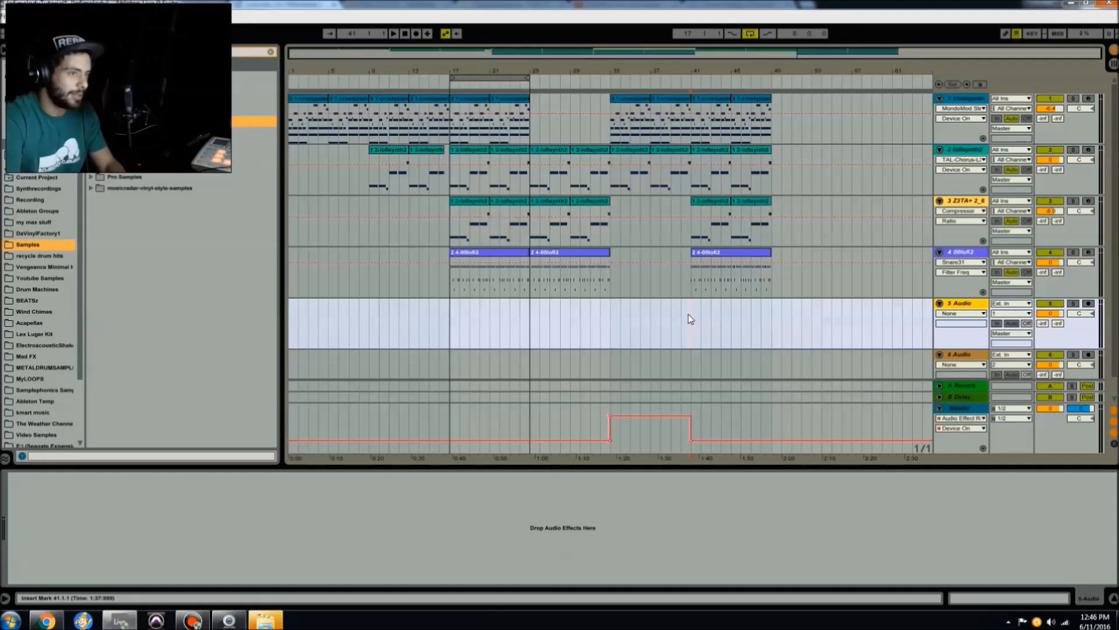
pyautogui.click(960, 412)
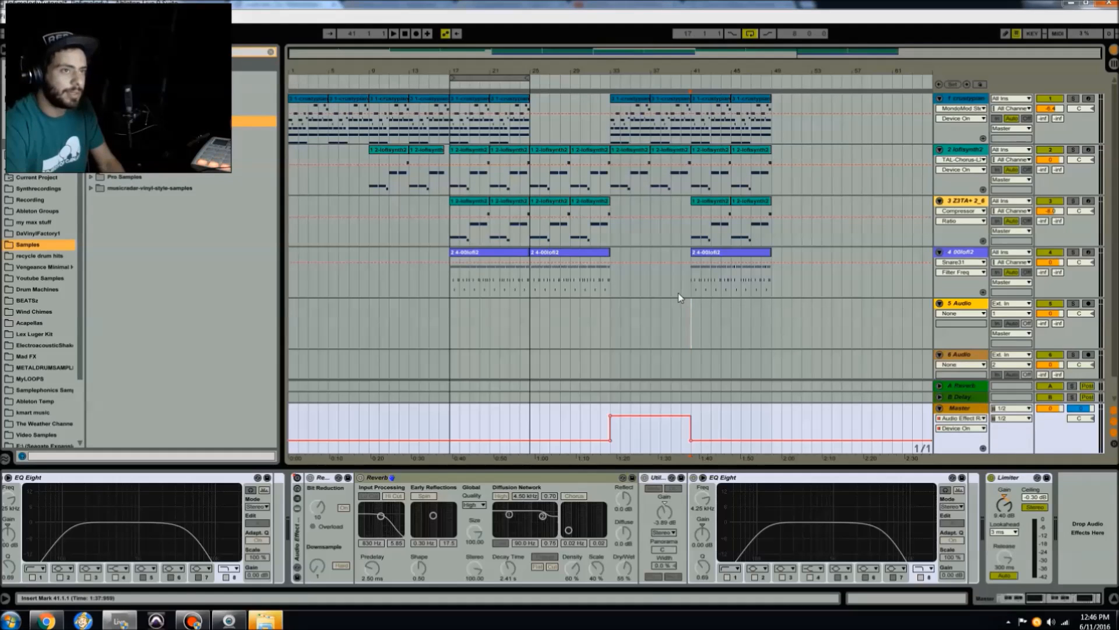
# Step: Show the Gain of the Limiter on the Master and play the arrangement from bar 45 to its end
pyautogui.click(731, 318)
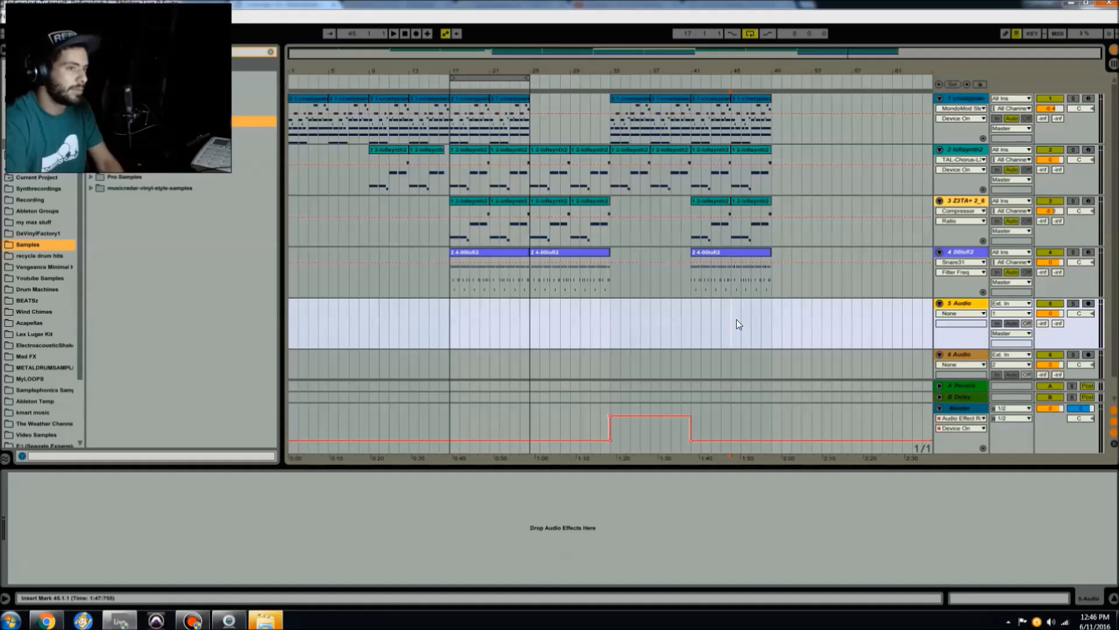
pyautogui.click(971, 411)
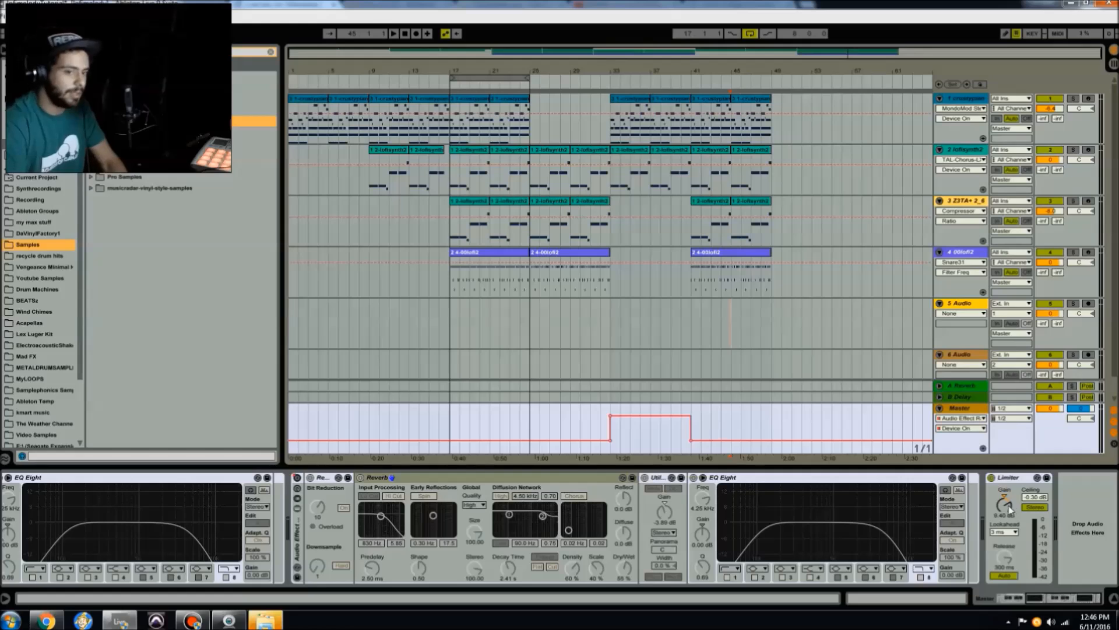
pyautogui.moveTo(1005, 500)
pyautogui.mouseDown()
pyautogui.moveTo(1005, 525)
pyautogui.moveTo(1005, 500)
pyautogui.moveTo(1009, 511)
pyautogui.mouseUp()
pyautogui.press('space')
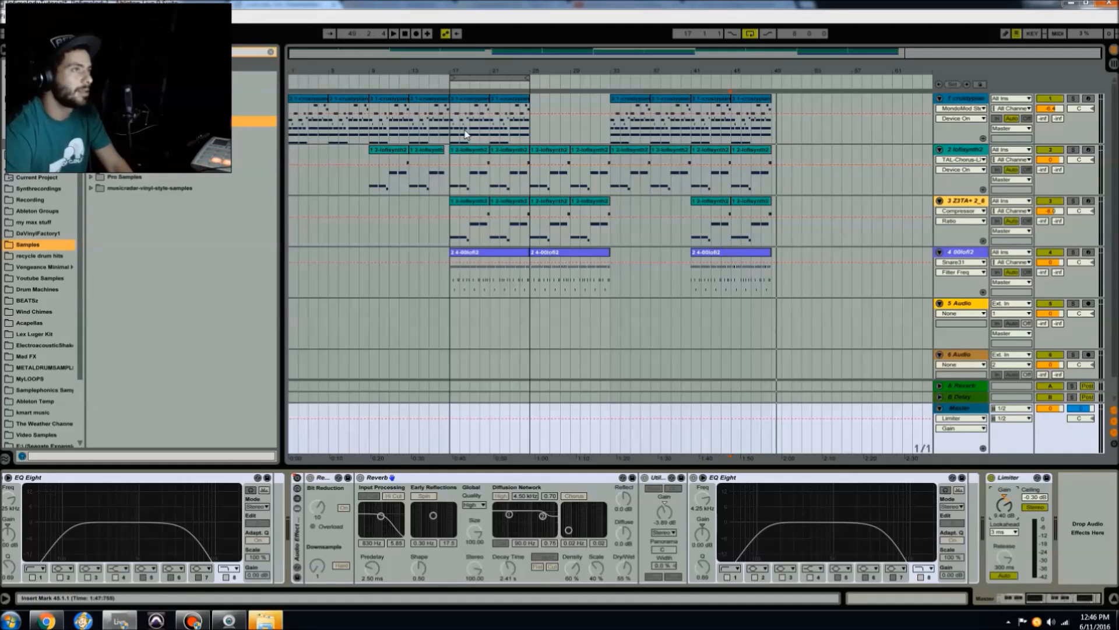
# Step: Show the first track's device chain and set the insert marker to bar 29 in its empty section
pyautogui.click(531, 131)
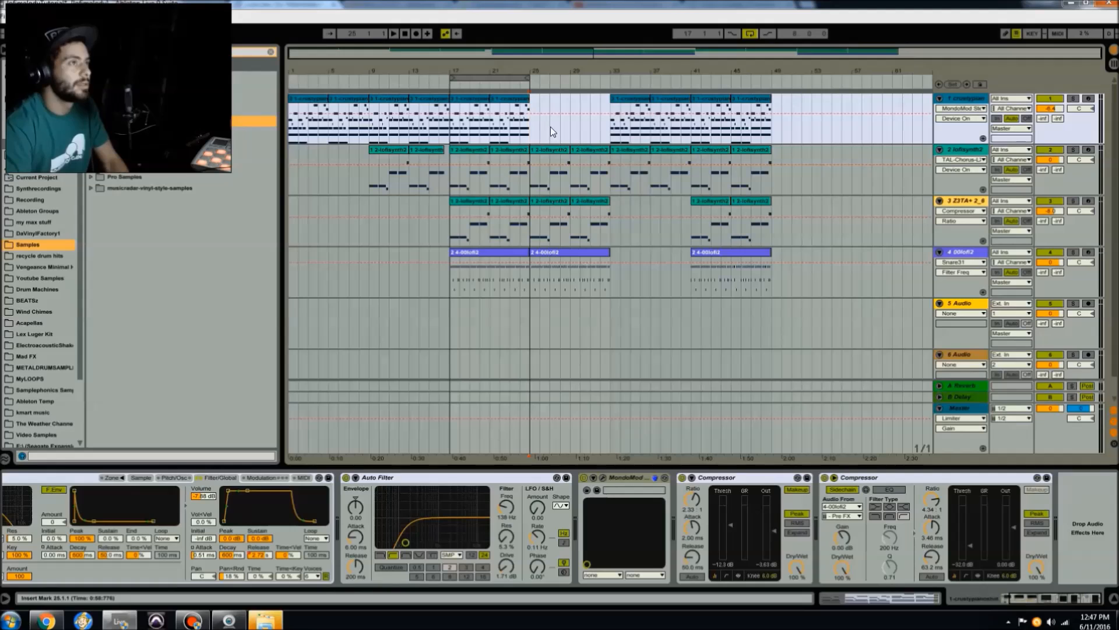
pyautogui.click(569, 122)
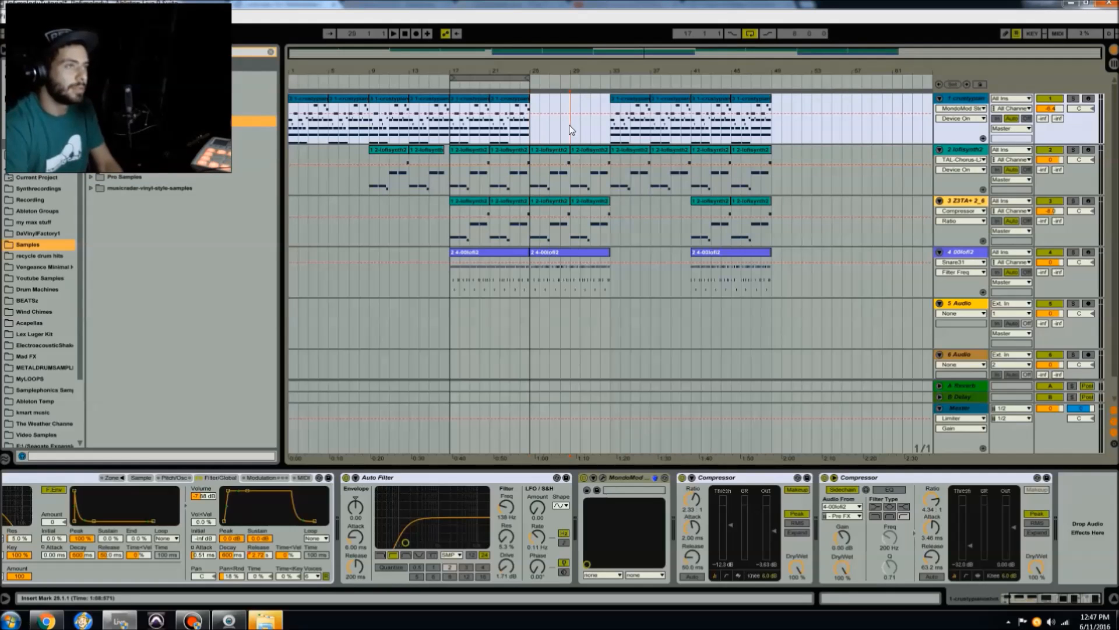
pyautogui.scroll(-1, 616, 191)
pyautogui.scroll(1, 624, 202)
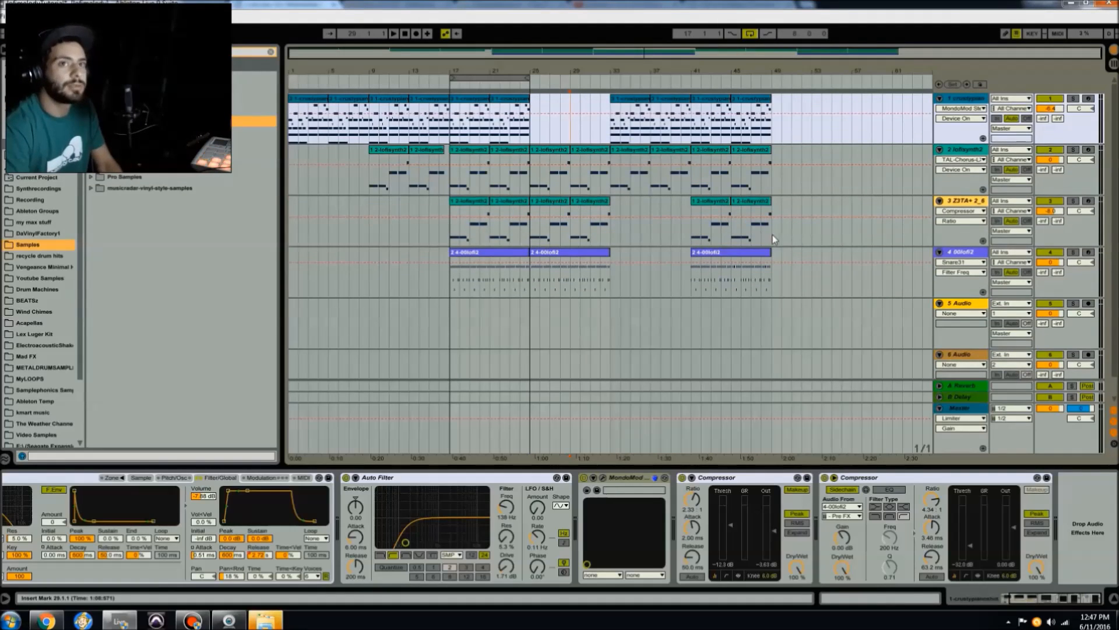
# Step: Turn off the arrangement loop and open the lofimelodylive.als set, discarding changes to lofimelodyTutorial
pyautogui.click(750, 33)
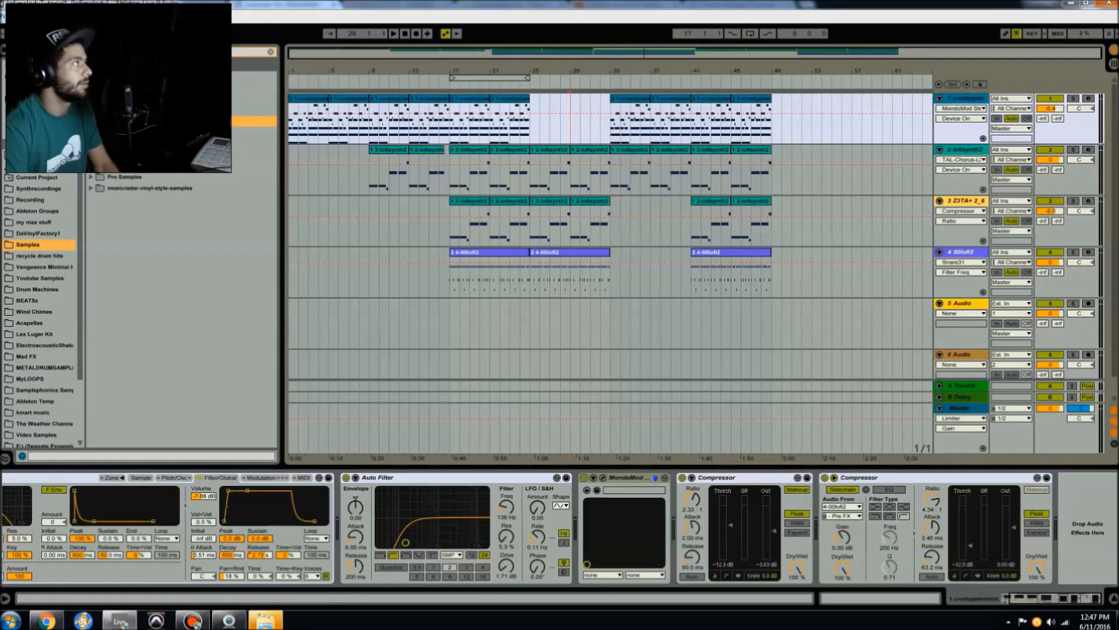
pyautogui.click(7, 17)
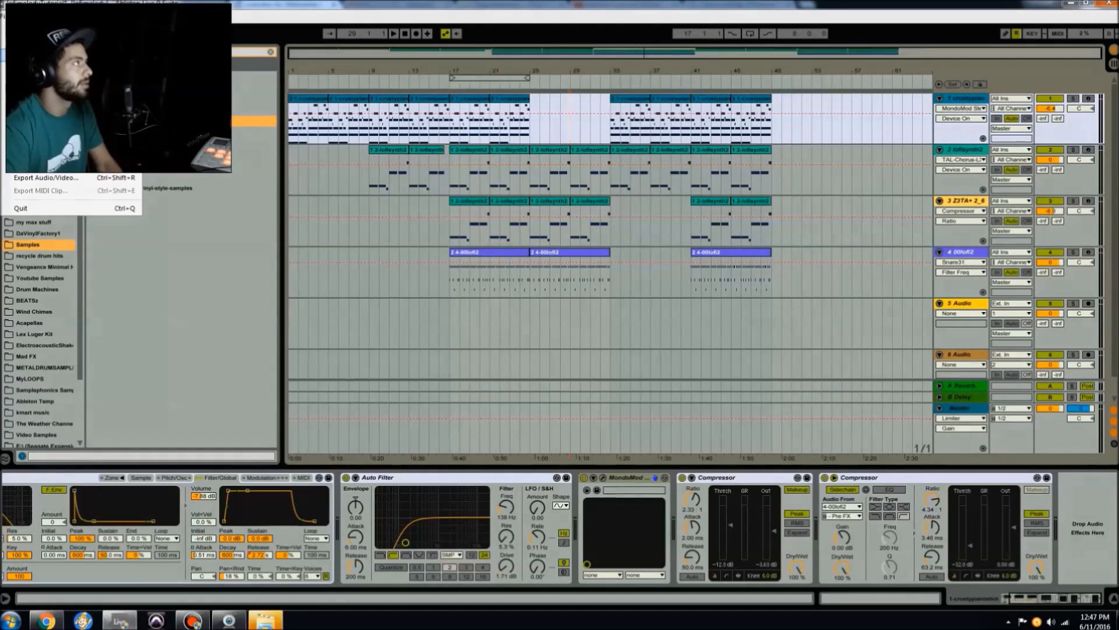
pyautogui.moveTo(70, 55)
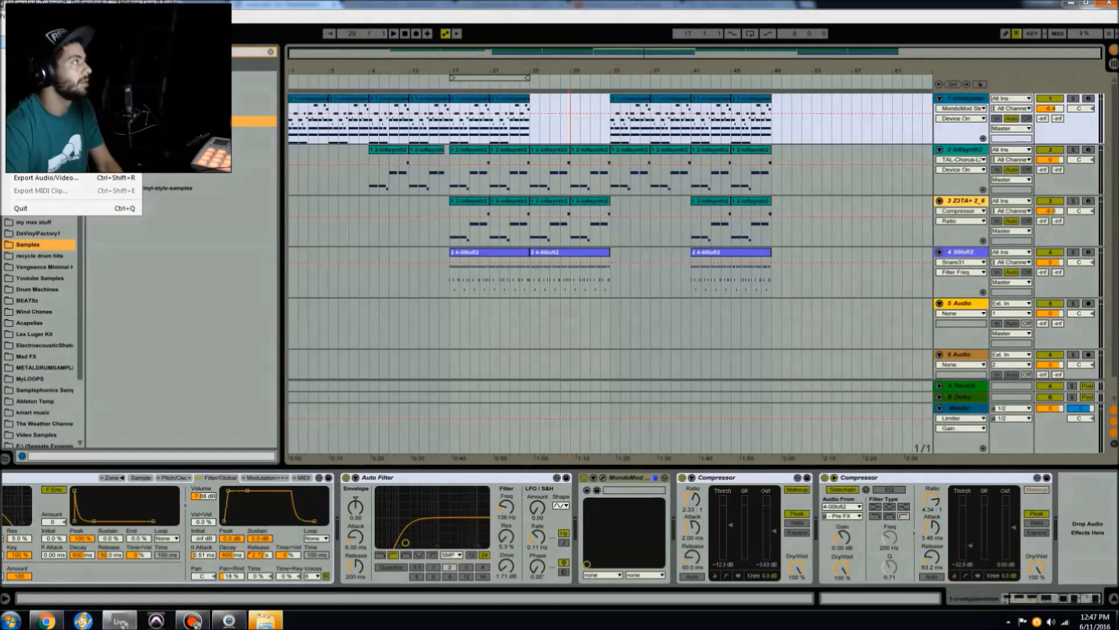
pyautogui.click(52, 42)
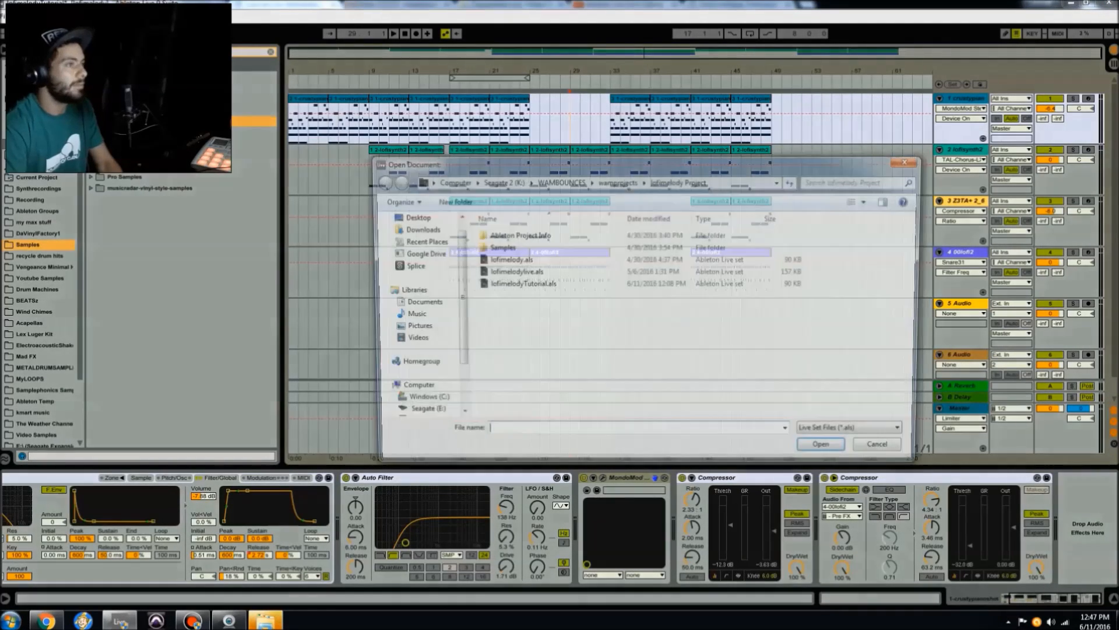
pyautogui.doubleClick(538, 270)
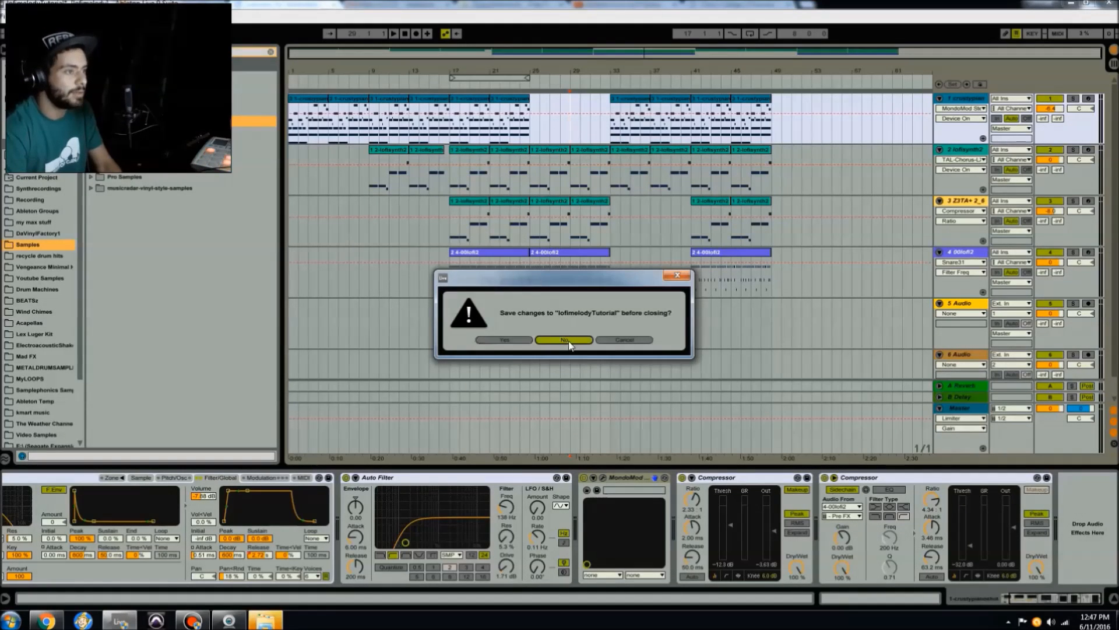
pyautogui.click(569, 339)
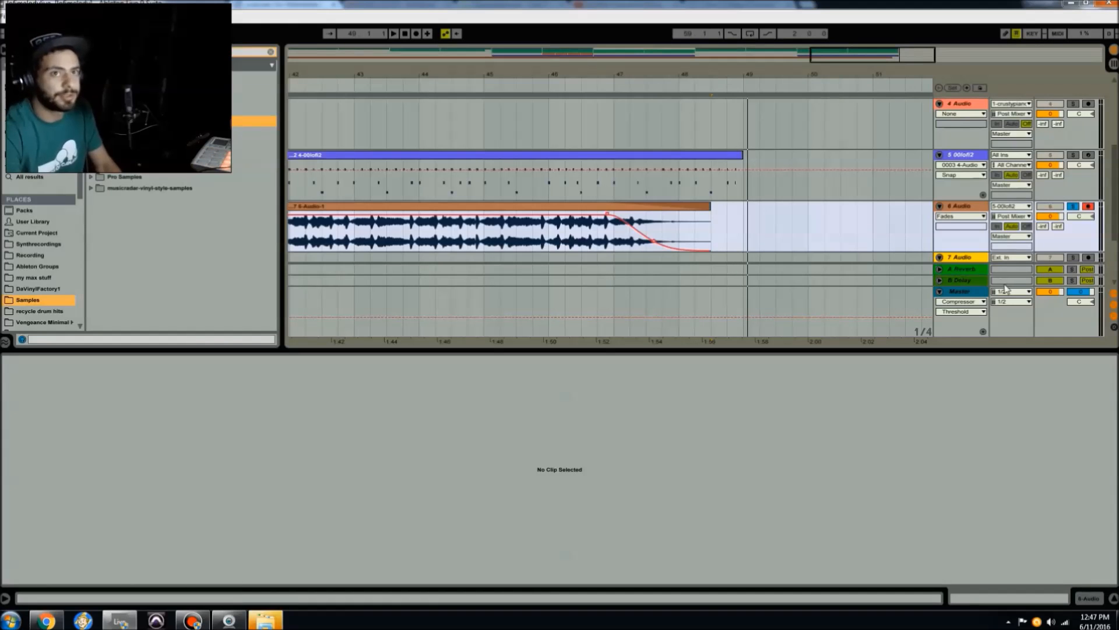
# Step: Display the 00lofi2 track's Drum Rack, solo and arm that track, and switch off solo and record arm on 6 Audio
pyautogui.click(962, 155)
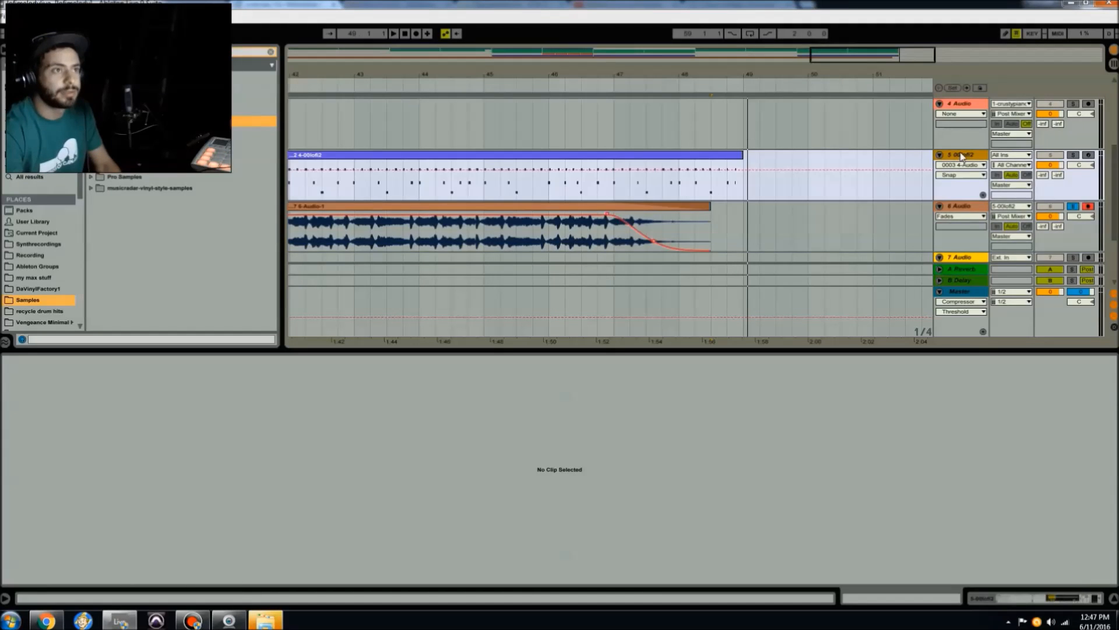
pyautogui.doubleClick(961, 154)
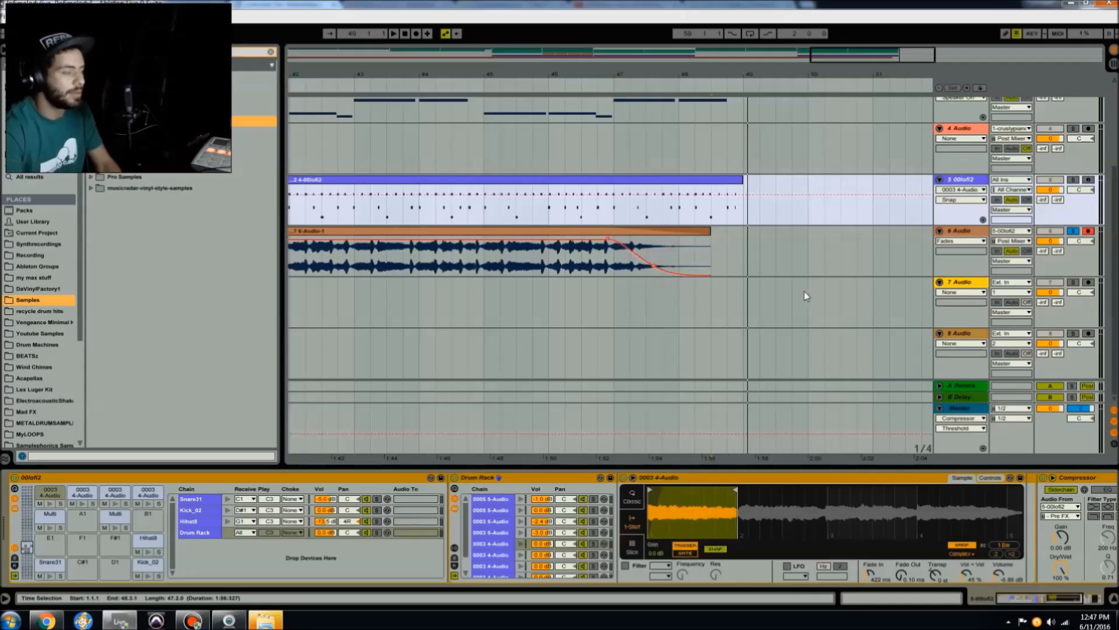
pyautogui.click(1072, 179)
pyautogui.click(1088, 179)
pyautogui.click(1089, 231)
pyautogui.click(1073, 232)
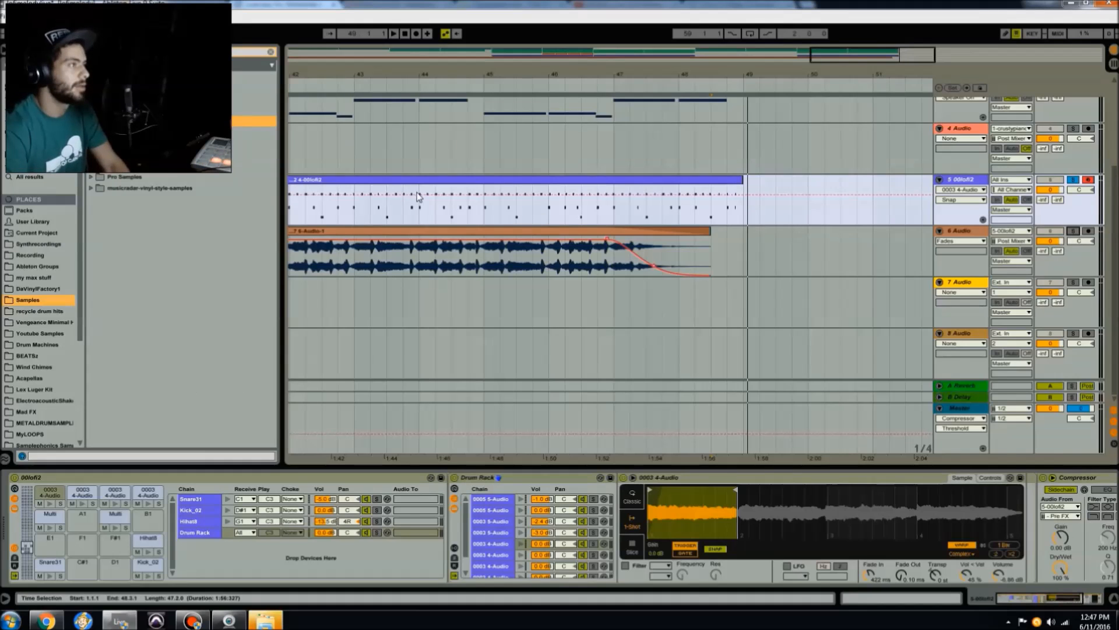
# Step: Inspect the sample slices on the second, third and fourth 0003 4-Audio pads of the 00lofi2 Drum Rack
pyautogui.scroll(5, 418, 198)
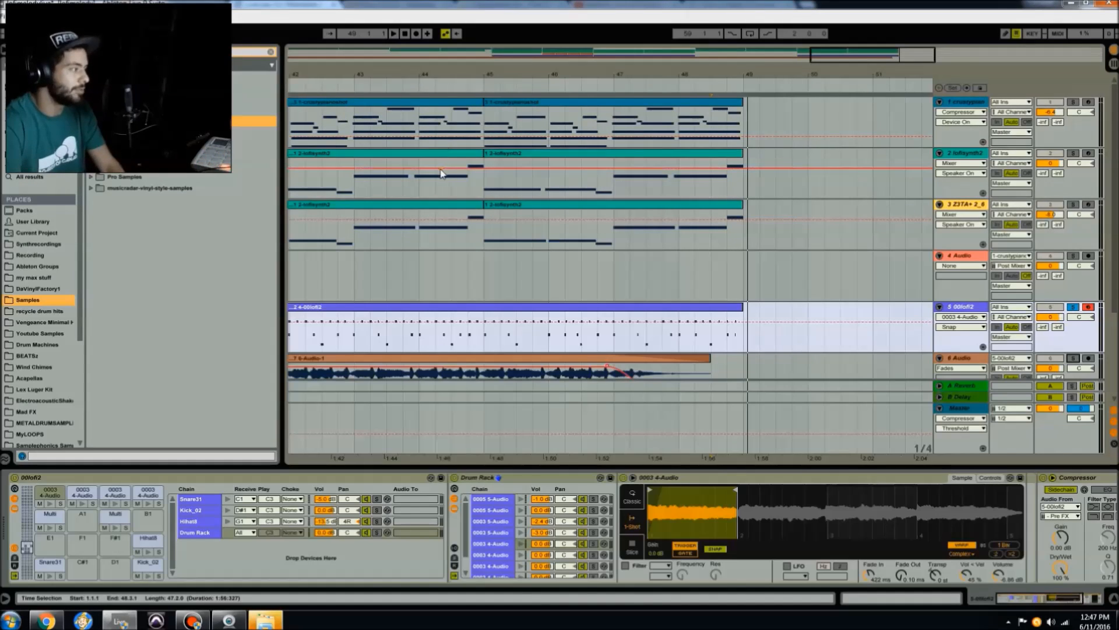
pyautogui.click(80, 493)
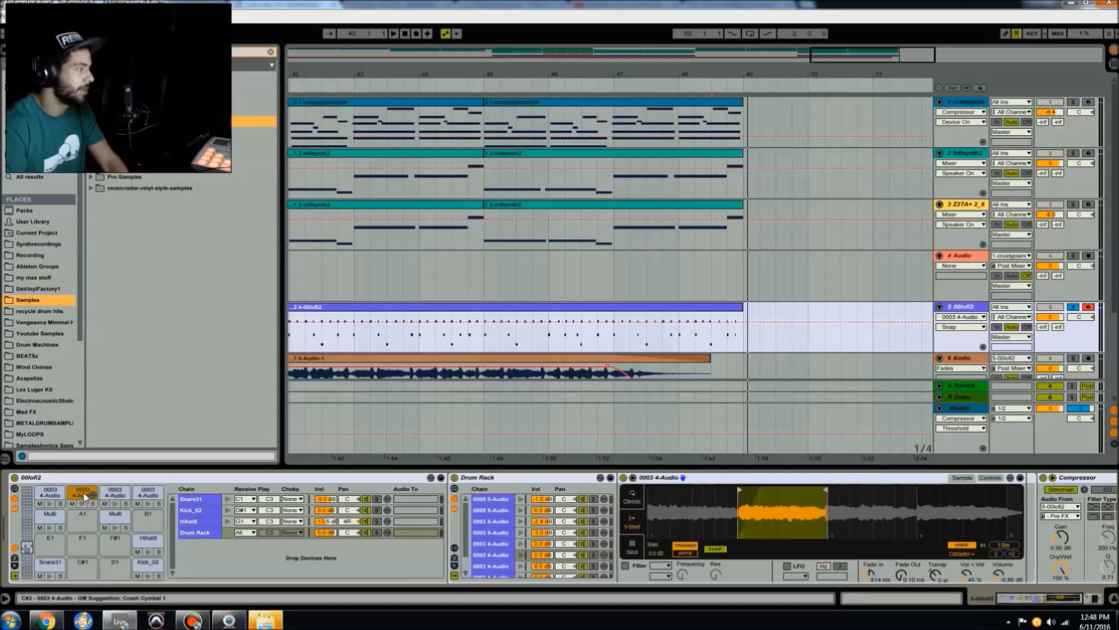
pyautogui.click(115, 494)
pyautogui.click(144, 494)
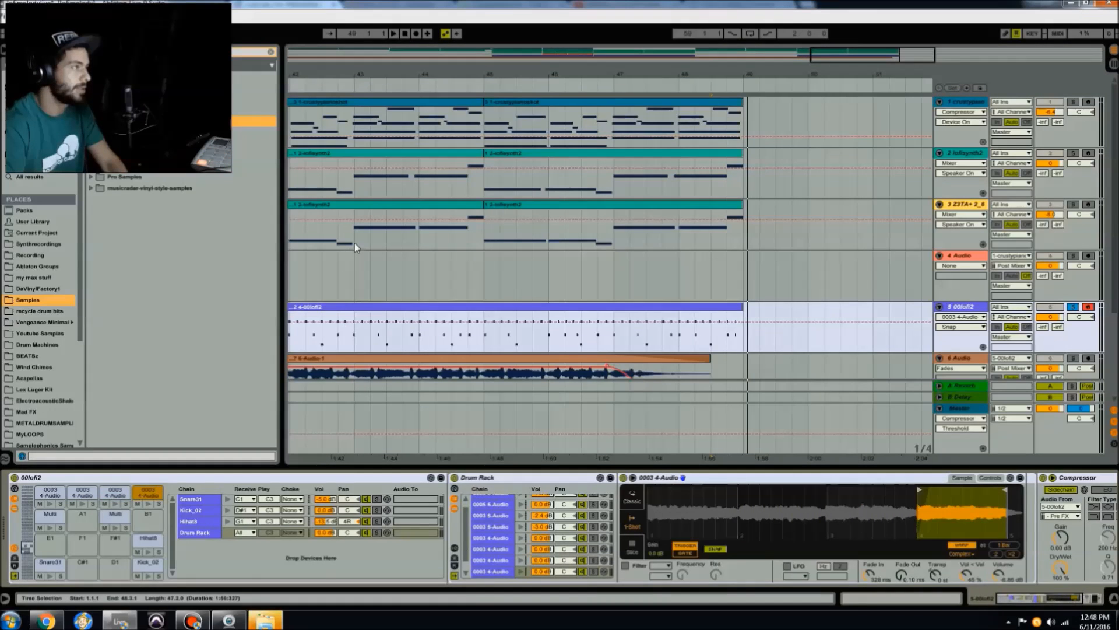
# Step: Place the insert marker at bar 44 on the Z3TA+ track and at bar 43 on the first track, viewing their device chains
pyautogui.click(354, 243)
pyautogui.click(333, 235)
pyautogui.click(386, 238)
pyautogui.click(419, 240)
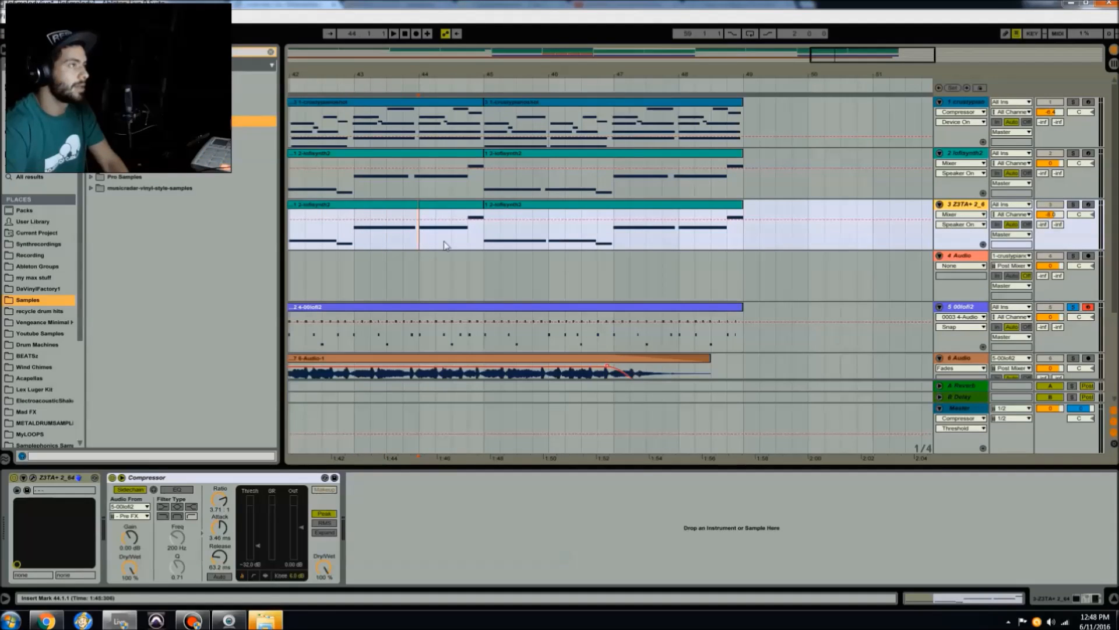
pyautogui.hotkey('ctrl', 'e')
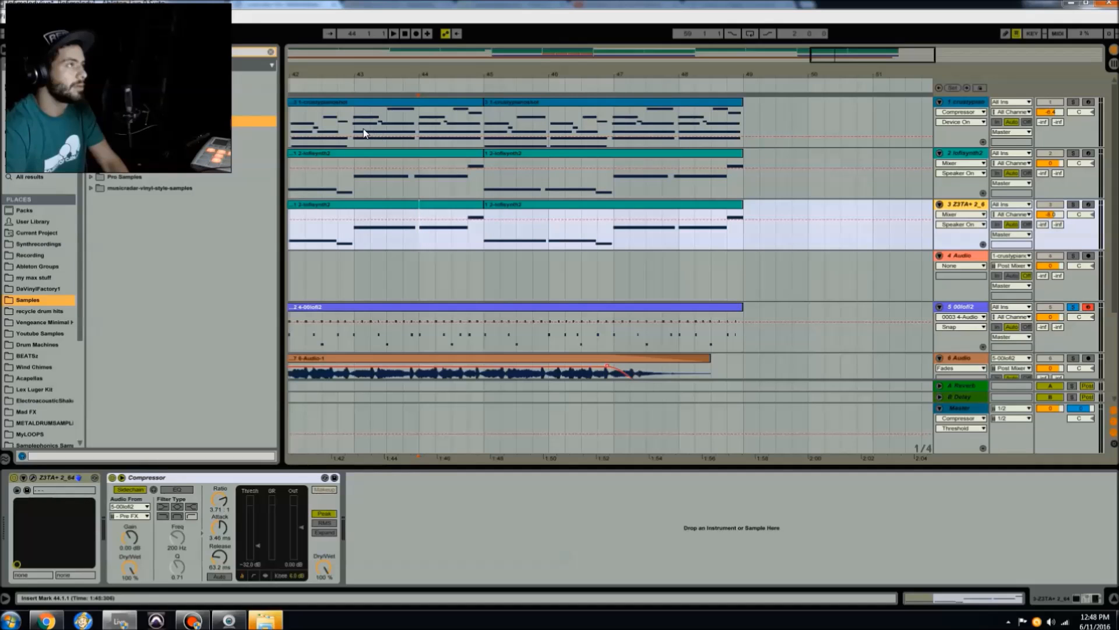
pyautogui.click(353, 132)
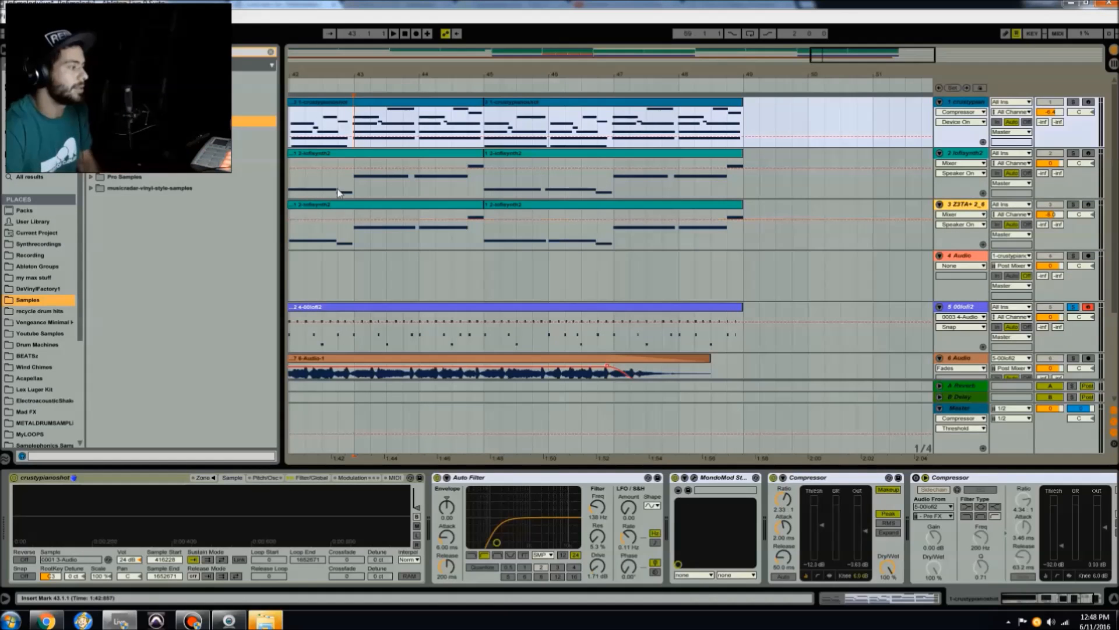
# Step: Select the 00lofi2 drum clip spanning bars 41 to 49 and play it briefly from bar 41
pyautogui.click(397, 307)
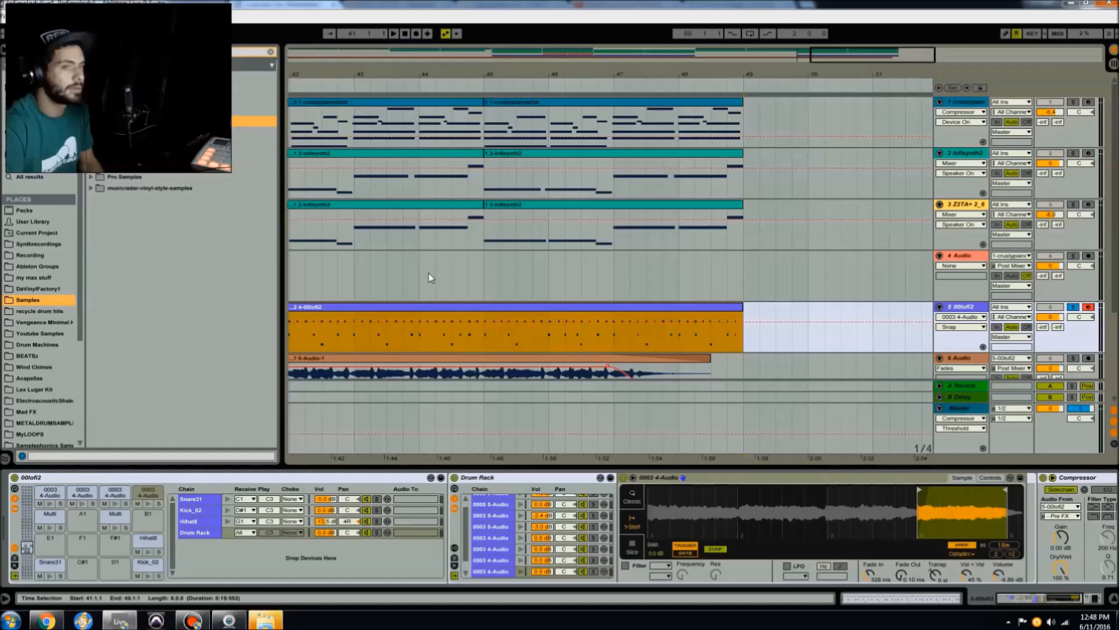
pyautogui.click(428, 274)
pyautogui.click(406, 309)
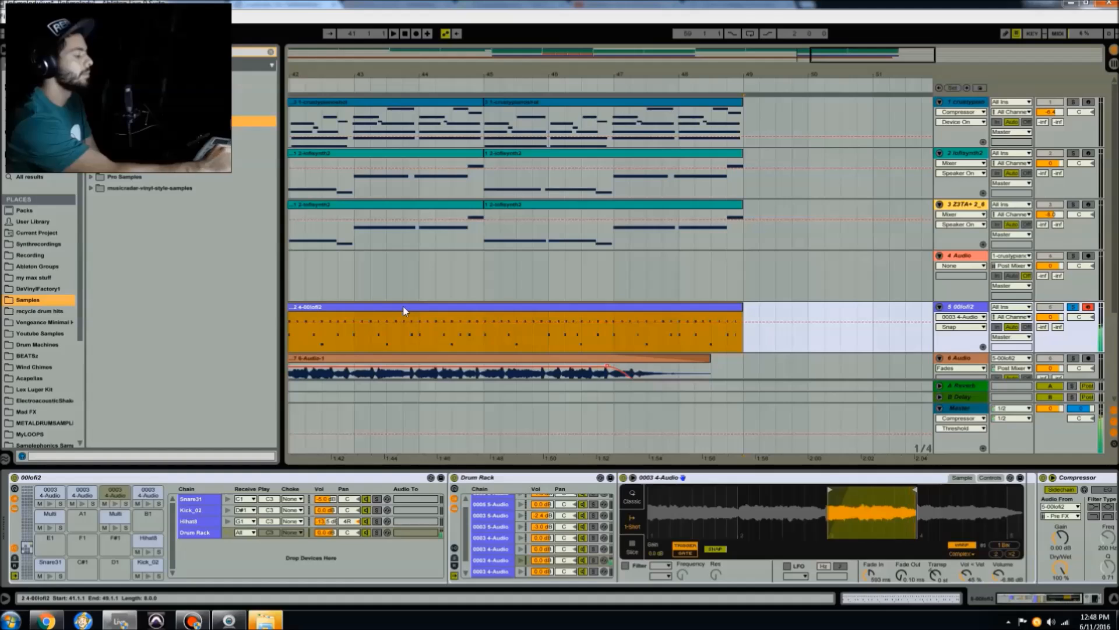
pyautogui.press('space')
pyautogui.press('space')
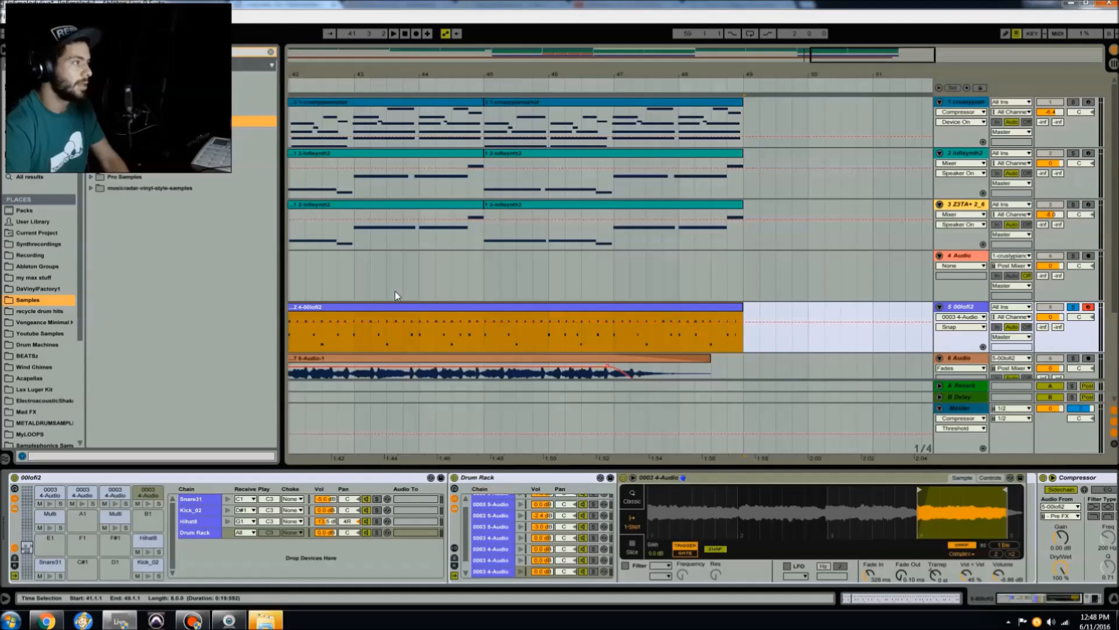
# Step: Try deleting the selected drum clip, undo the deletion, and open the clip's MIDI notes
pyautogui.press('Delete')
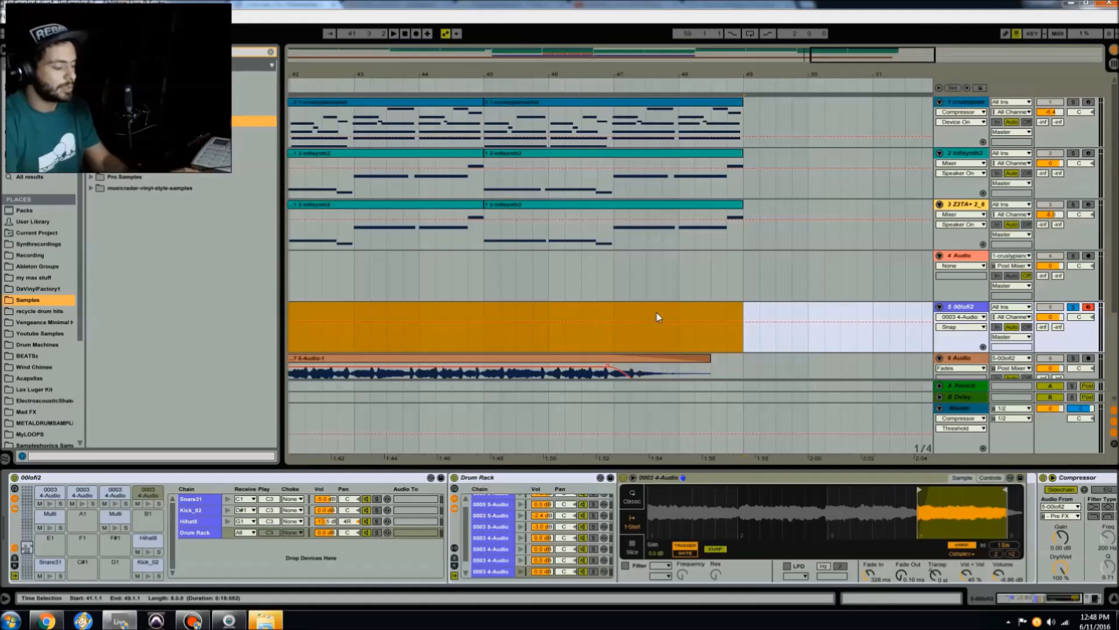
pyautogui.hotkey('ctrl', 'z')
pyautogui.doubleClick(473, 309)
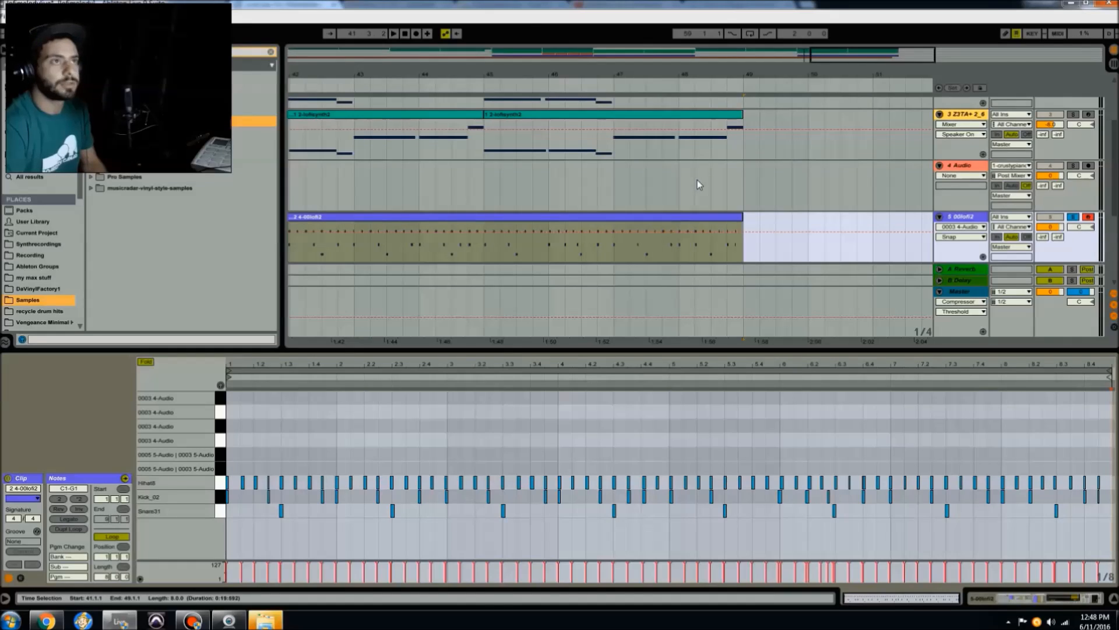
# Step: Select the 4 Audio track and return to the 00lofi2 track with its drum pads and Kick_02 sample displayed
pyautogui.scroll(1, 697, 180)
pyautogui.click(961, 179)
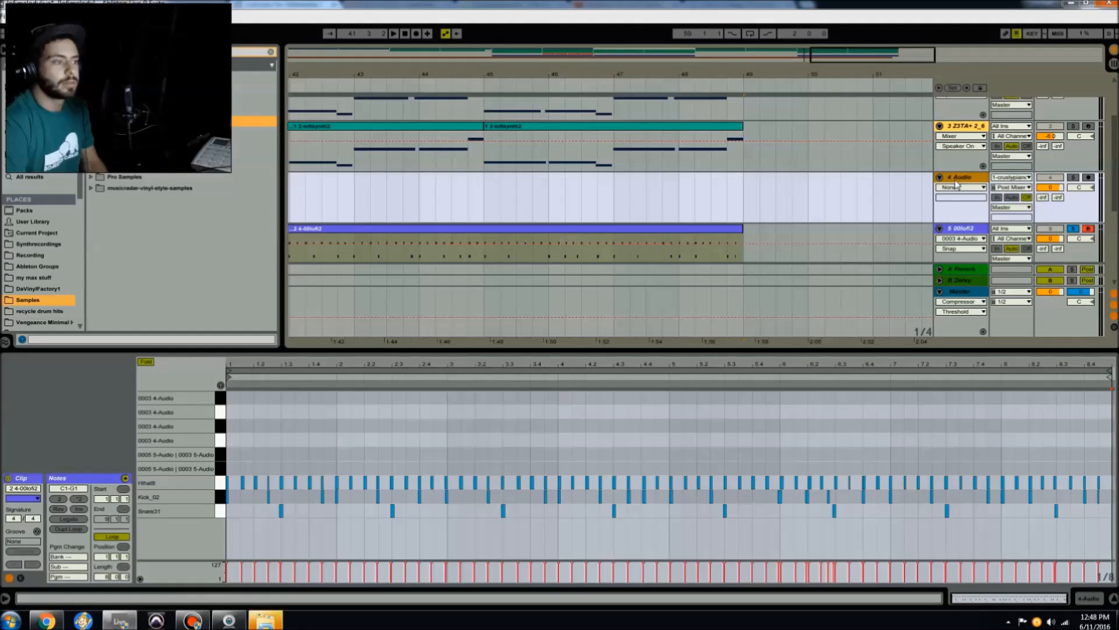
pyautogui.click(959, 231)
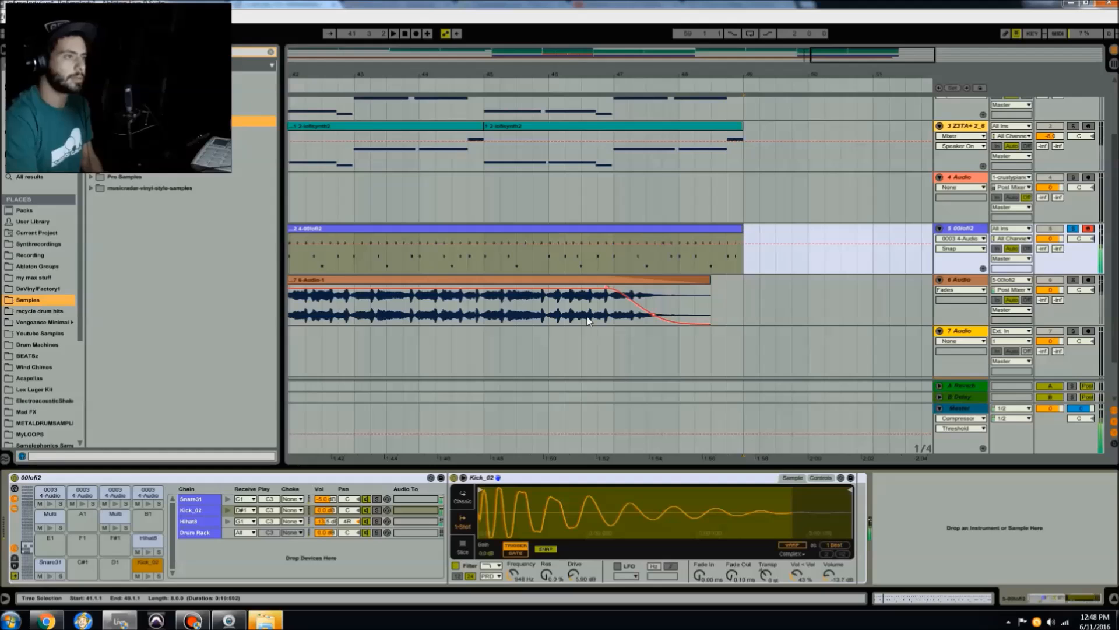
# Step: Delete the 00lofi2 drum clip spanning bars 41 to 49 and play the arrangement from bar 41 without it
pyautogui.click(586, 236)
pyautogui.click(590, 236)
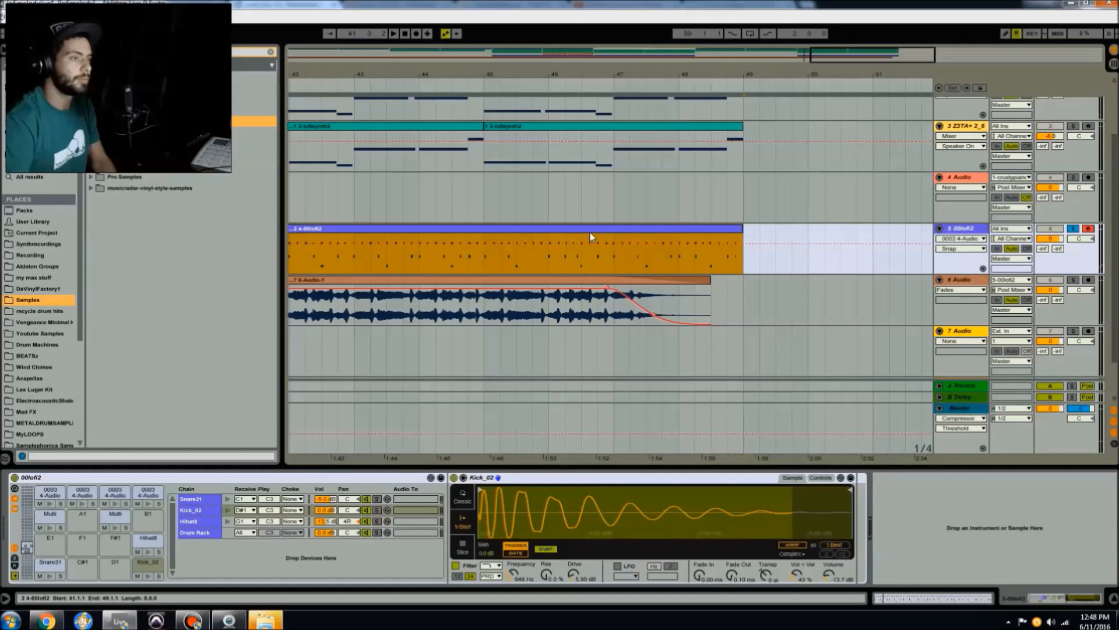
pyautogui.press('Delete')
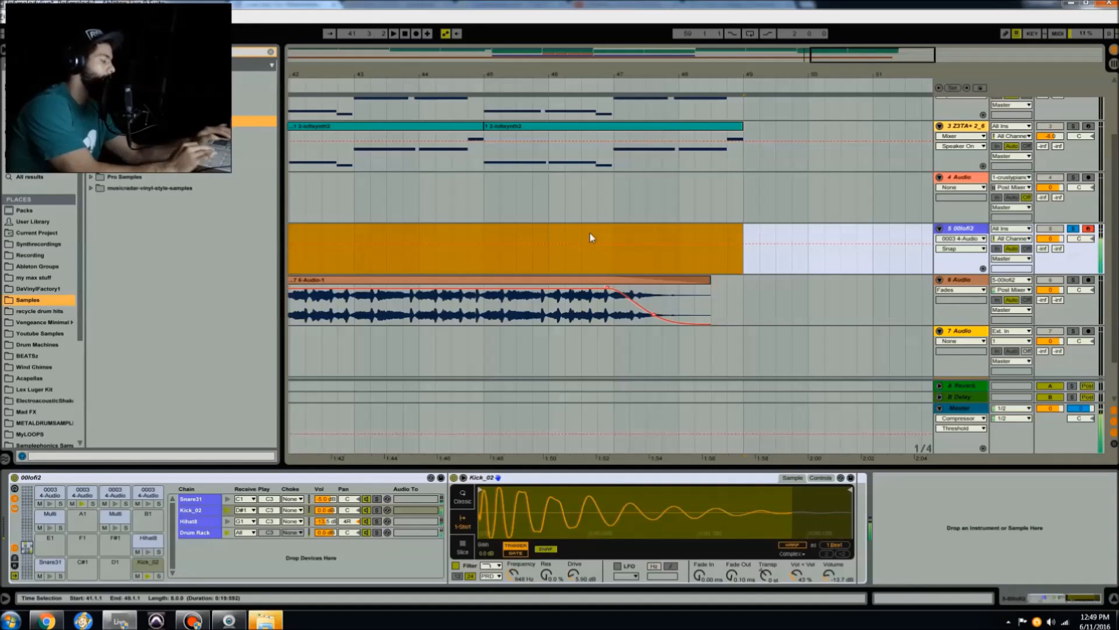
pyautogui.press('space')
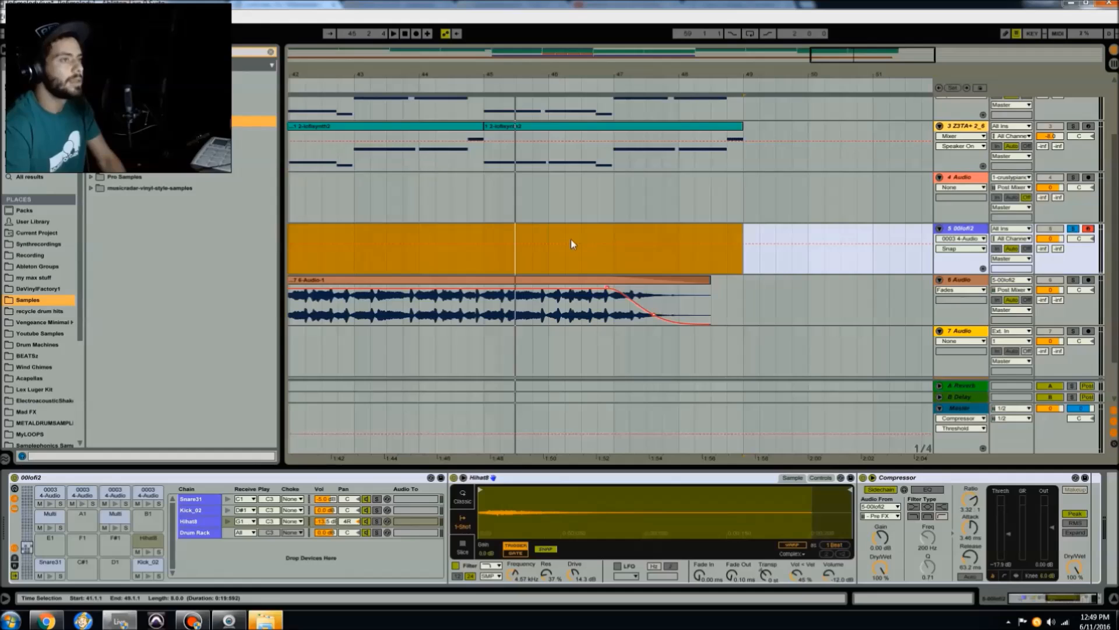
# Step: Reopen the tutorial set from the recent sets, discarding the changes to the current live set
pyautogui.scroll(1, 572, 239)
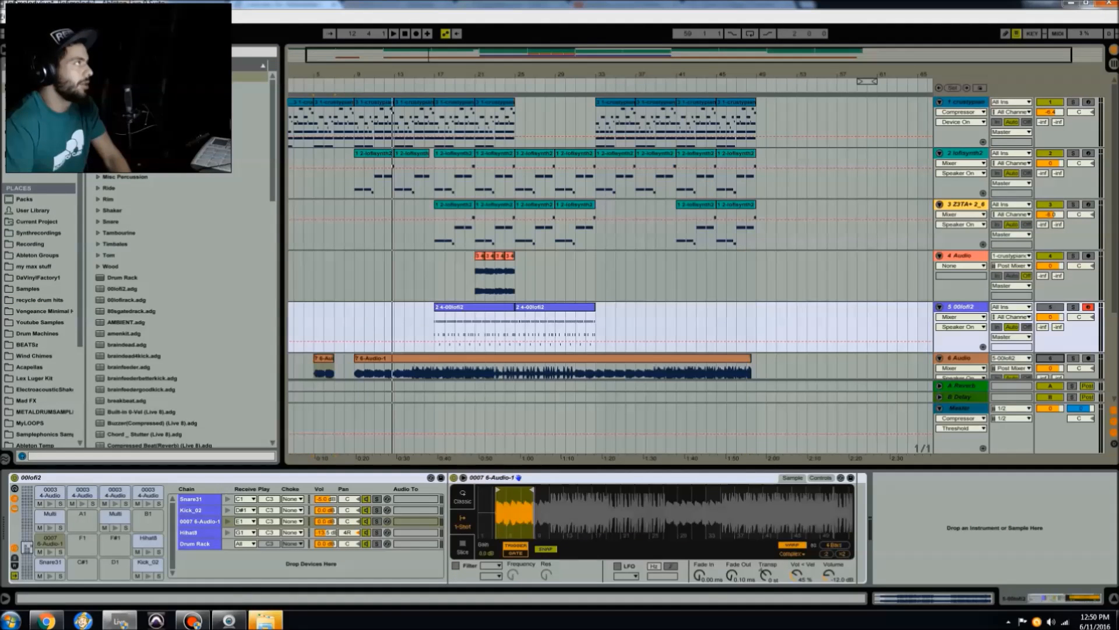
pyautogui.click(6, 17)
pyautogui.moveTo(3, 17)
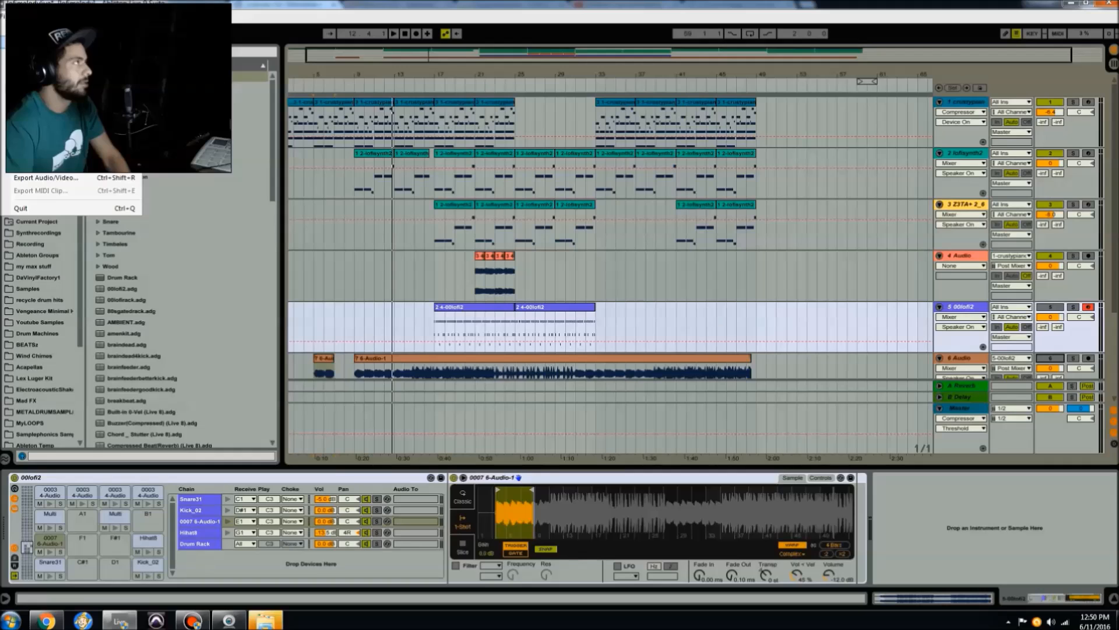
pyautogui.moveTo(47, 55)
pyautogui.click(198, 67)
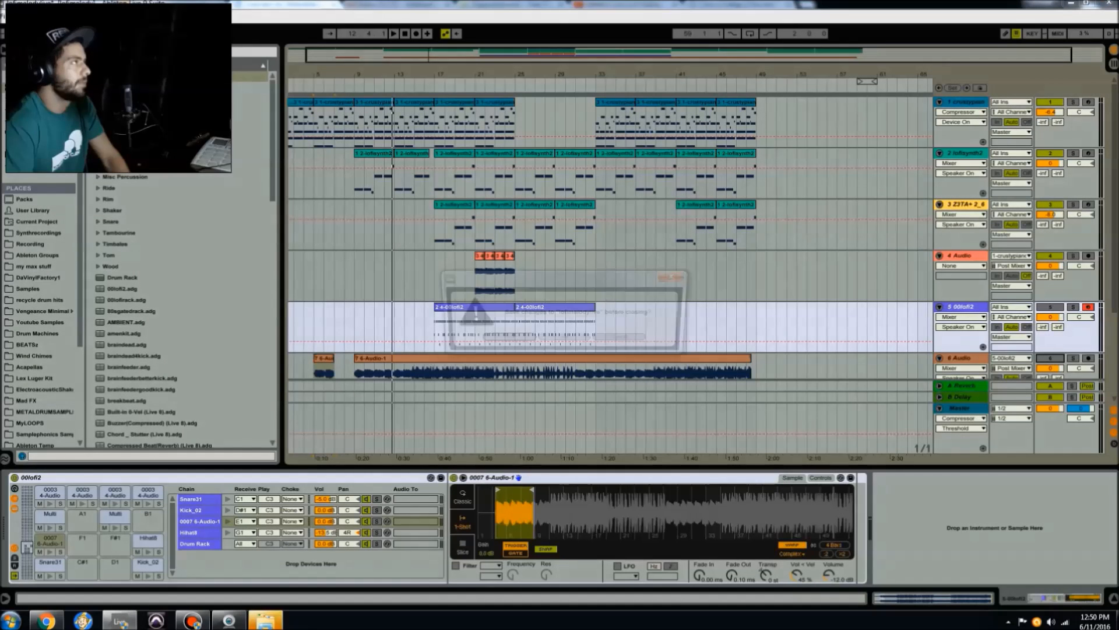
pyautogui.click(573, 342)
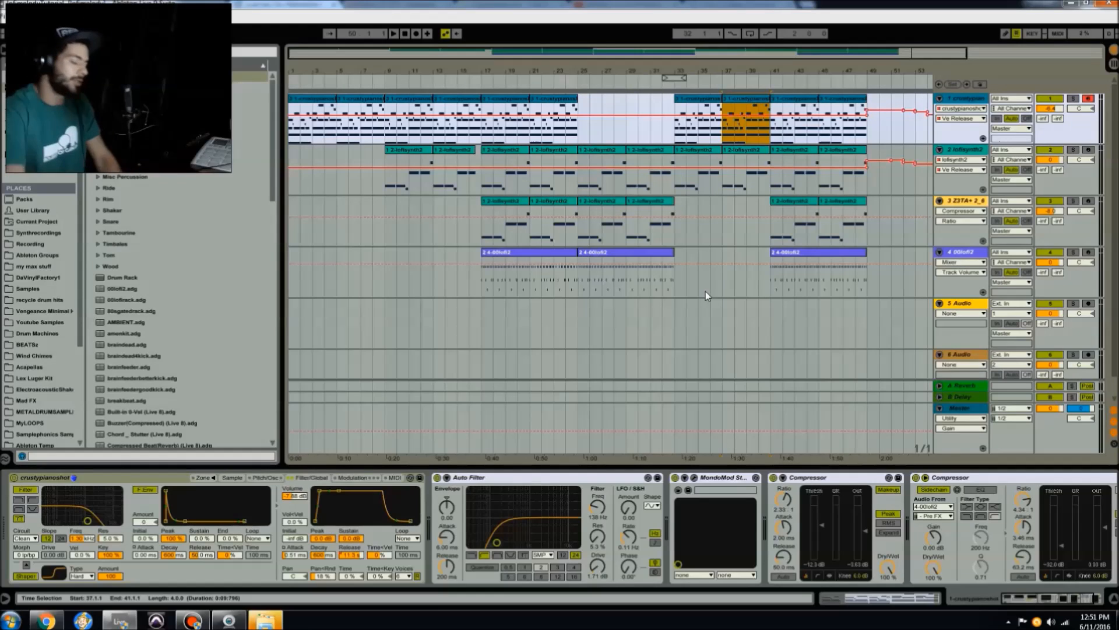
# Step: Select the first track's piano clip at bar 21 and show the sample view of its crustypianoshot Sampler
pyautogui.click(558, 100)
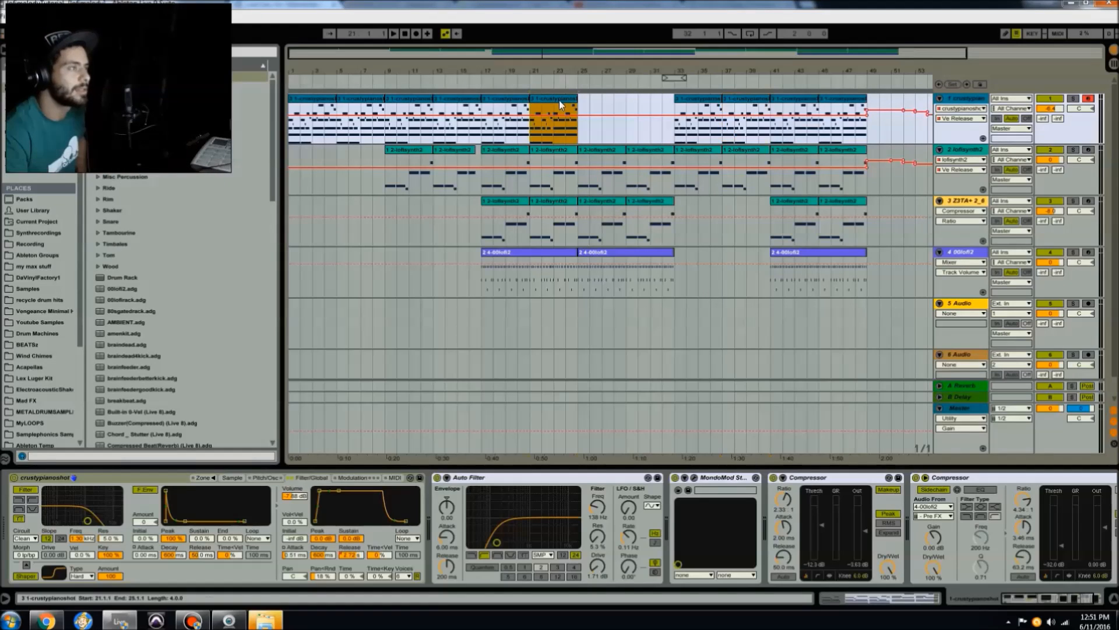
pyautogui.doubleClick(954, 102)
pyautogui.click(227, 478)
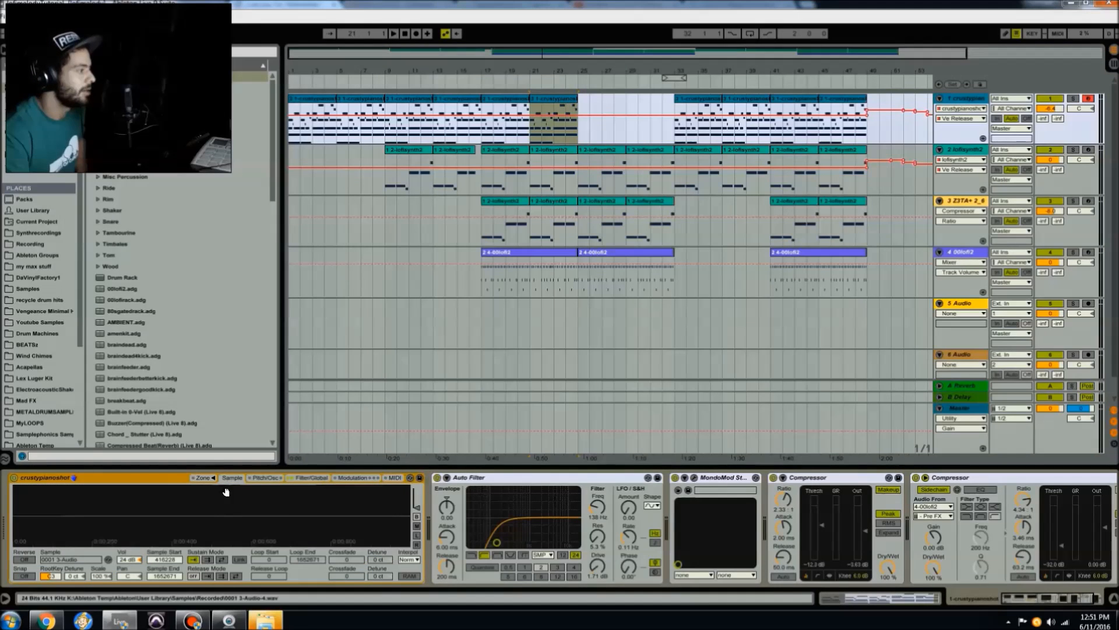
# Step: Bring the start of the crustypianoshot waveform into view and pull the sample's end marker slightly earlier
pyautogui.moveTo(187, 516); pyautogui.dragTo(19, 507)
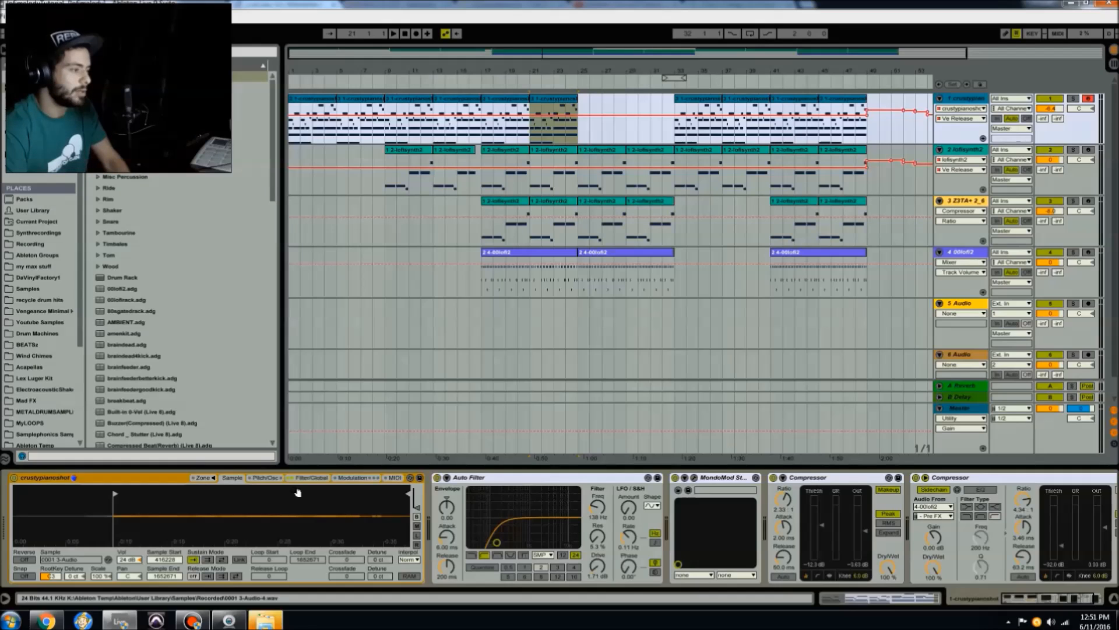
pyautogui.moveTo(408, 493)
pyautogui.mouseDown()
pyautogui.moveTo(366, 495)
pyautogui.moveTo(404, 495)
pyautogui.moveTo(409, 512)
pyautogui.mouseUp()
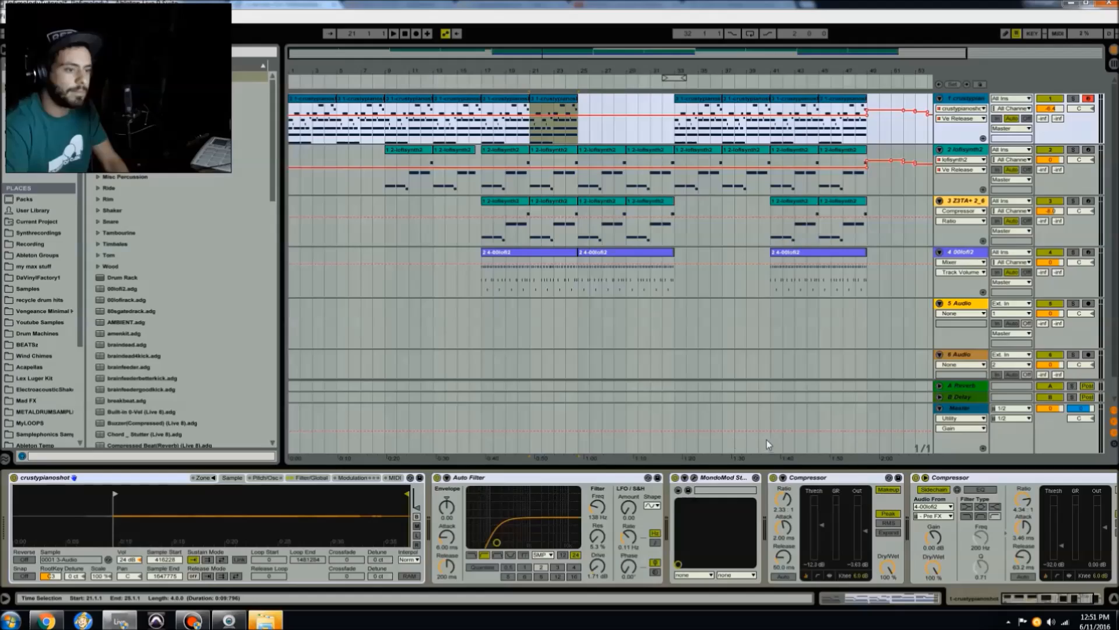